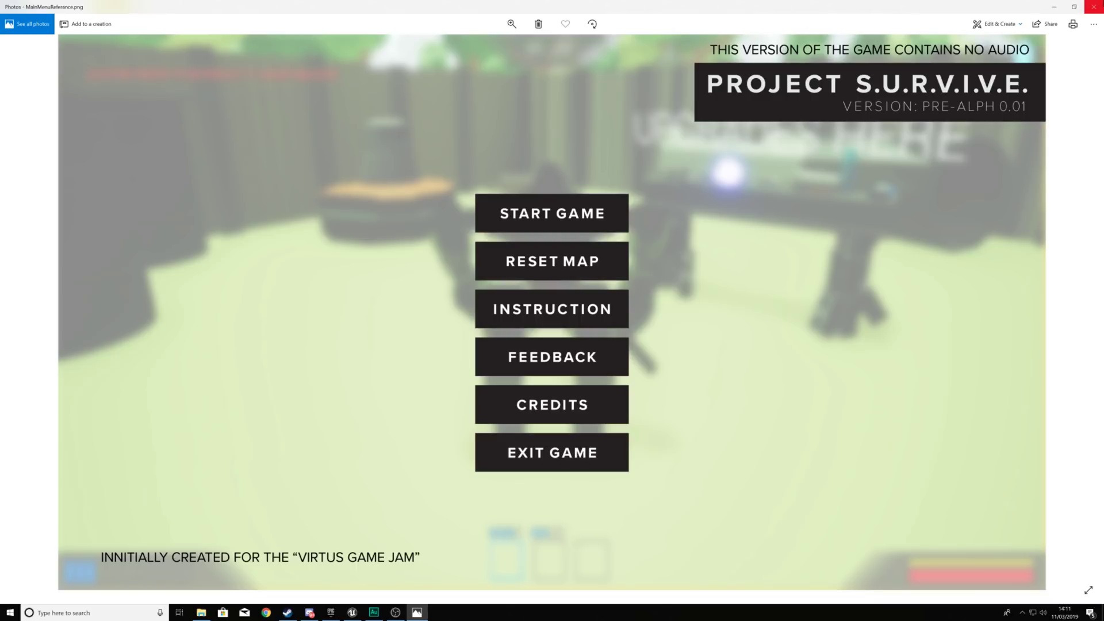
Close the main menu reference image, switch to Unreal Editor and open the MechCombat/UserInterface content folder.
click(1093, 7)
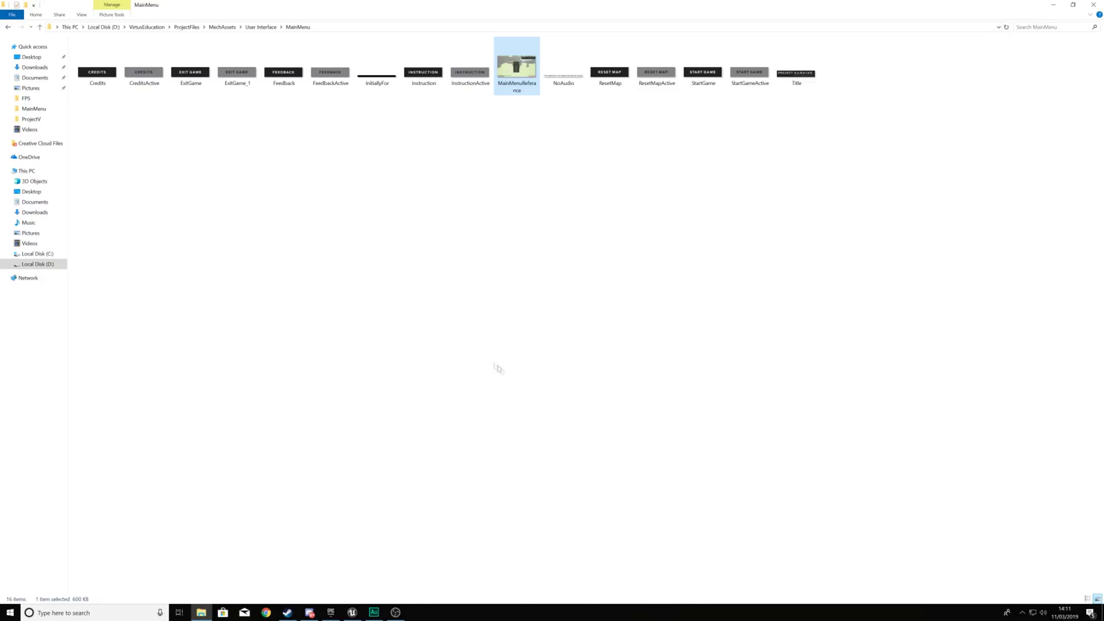
click(352, 611)
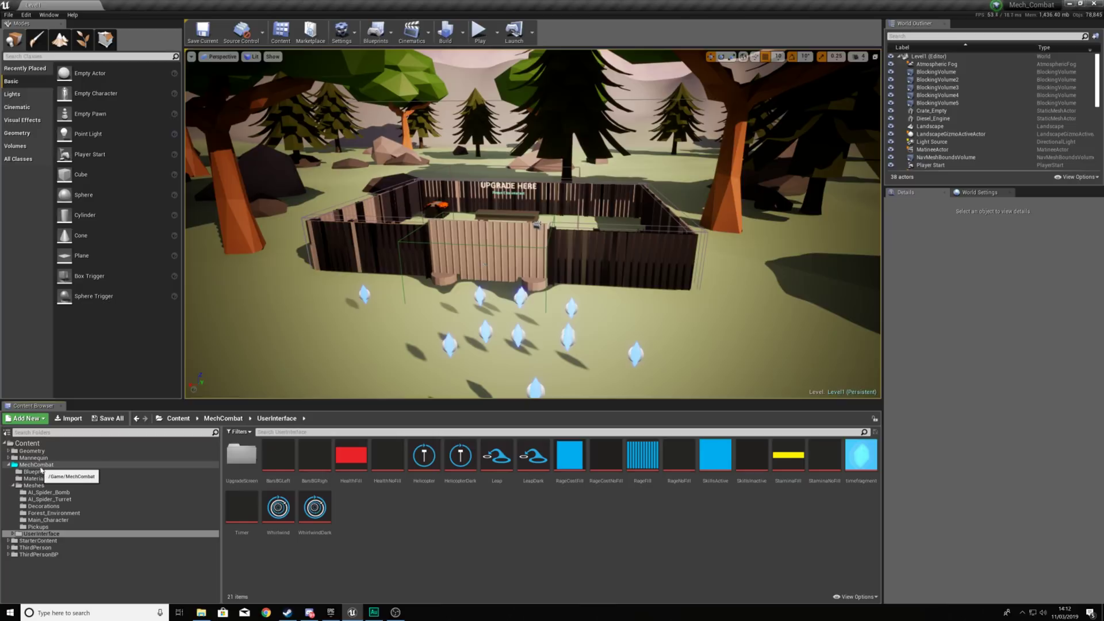
click(26, 465)
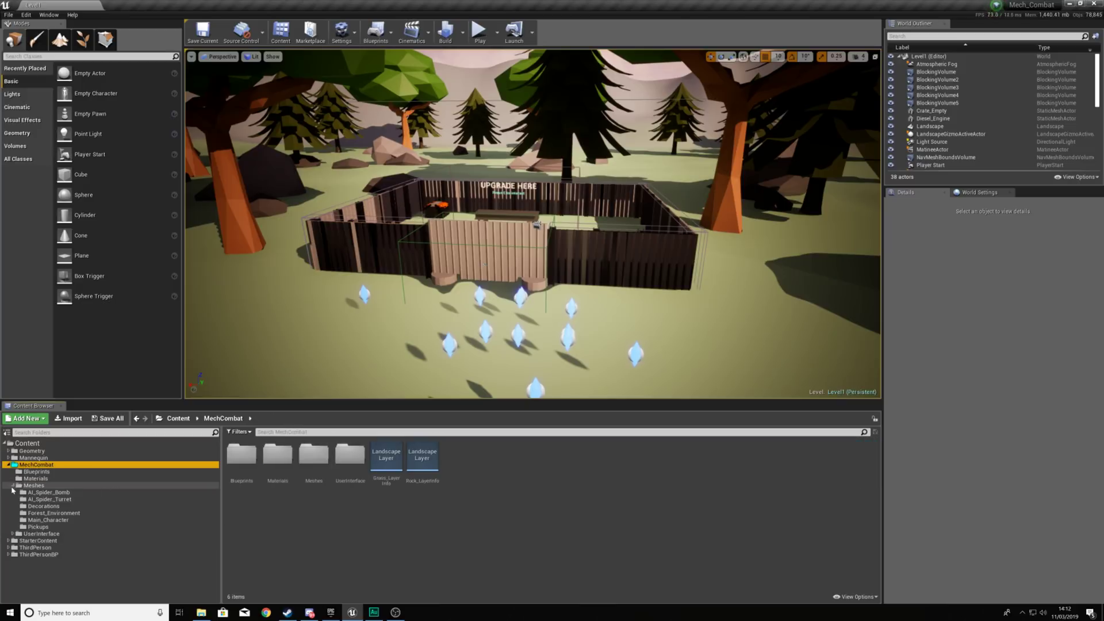
double_click(350, 454)
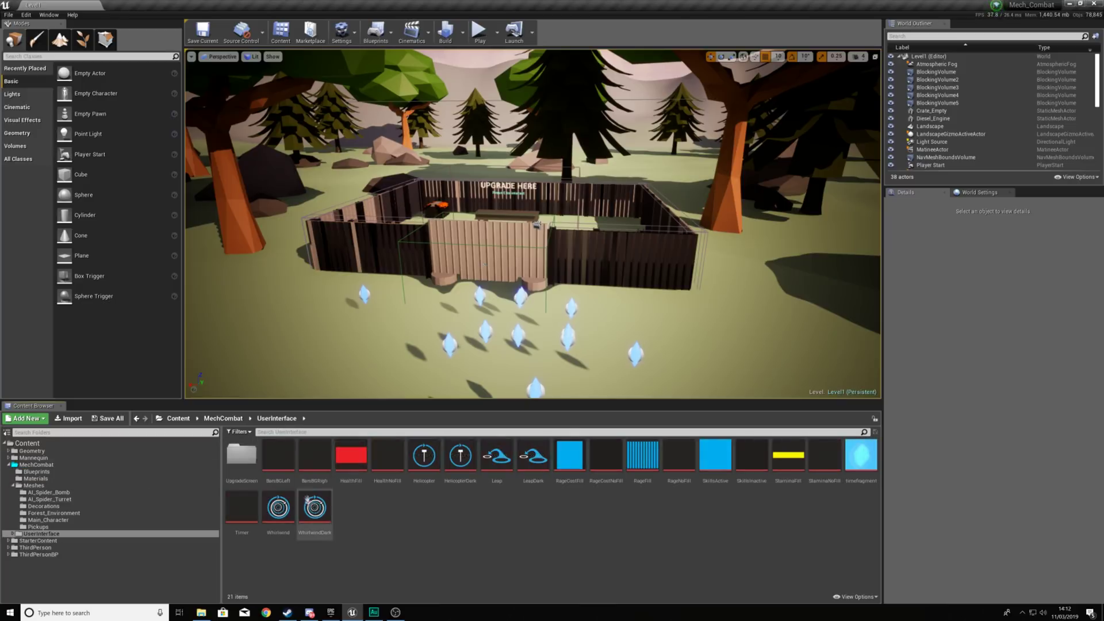
Create a folder named MainMenu inside the UserInterface folder and open it.
right_click(367, 510)
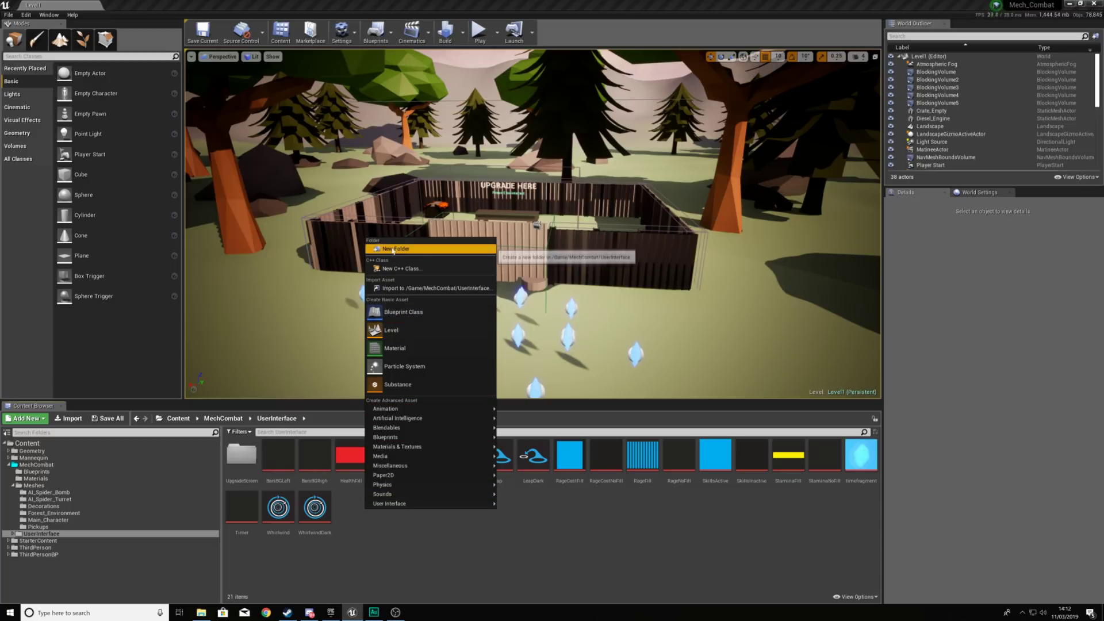
click(391, 247)
text(MainMenu)
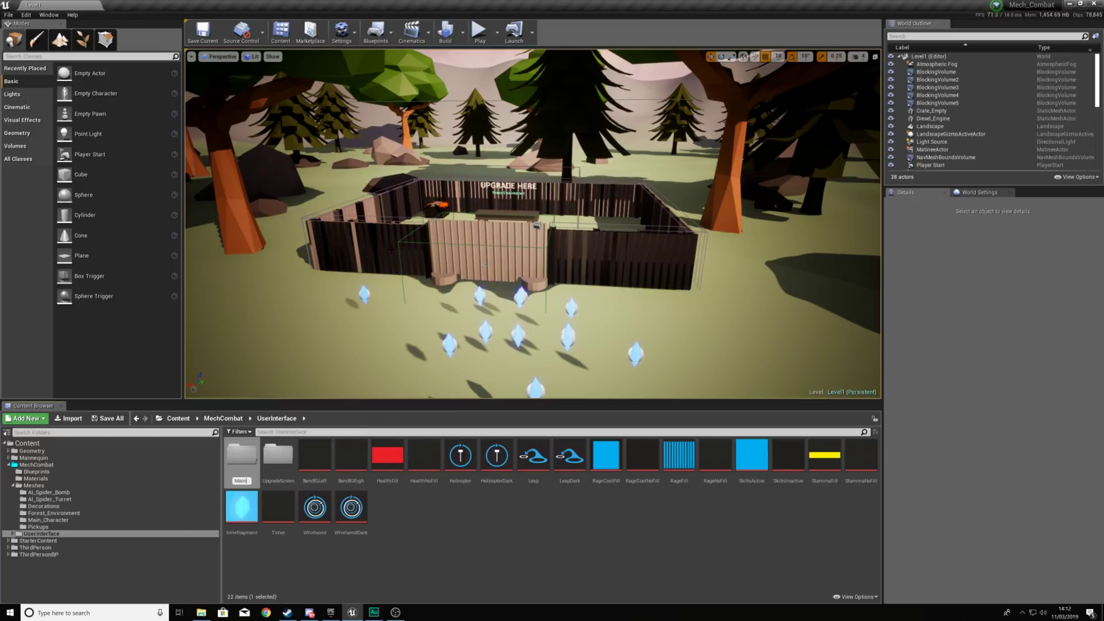
key(Return)
double_click(241, 455)
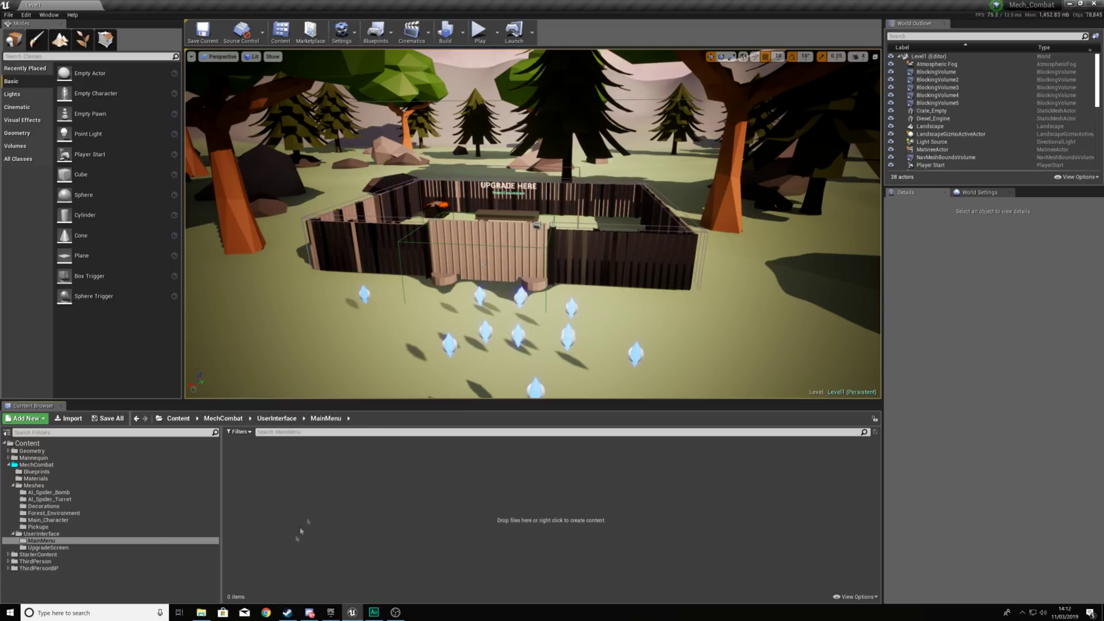
Import all menu images from the MainMenu folder in File Explorer, except MainMenuReference, into the new MainMenu content folder.
click(201, 612)
drag(464, 3, 575, 2)
click(564, 207)
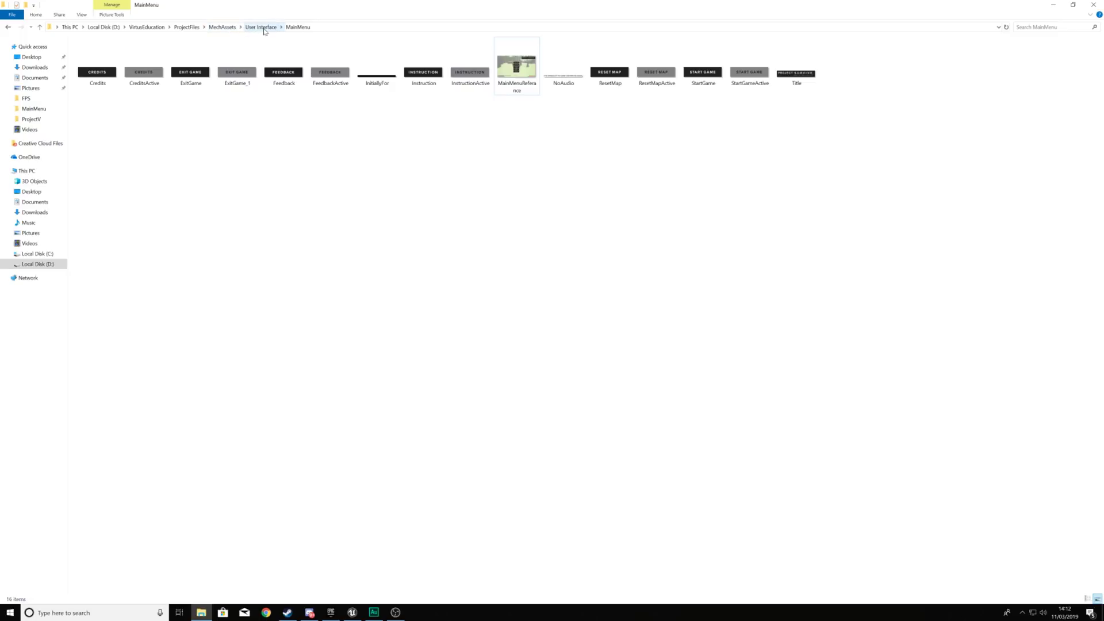
drag(861, 128, 98, 61)
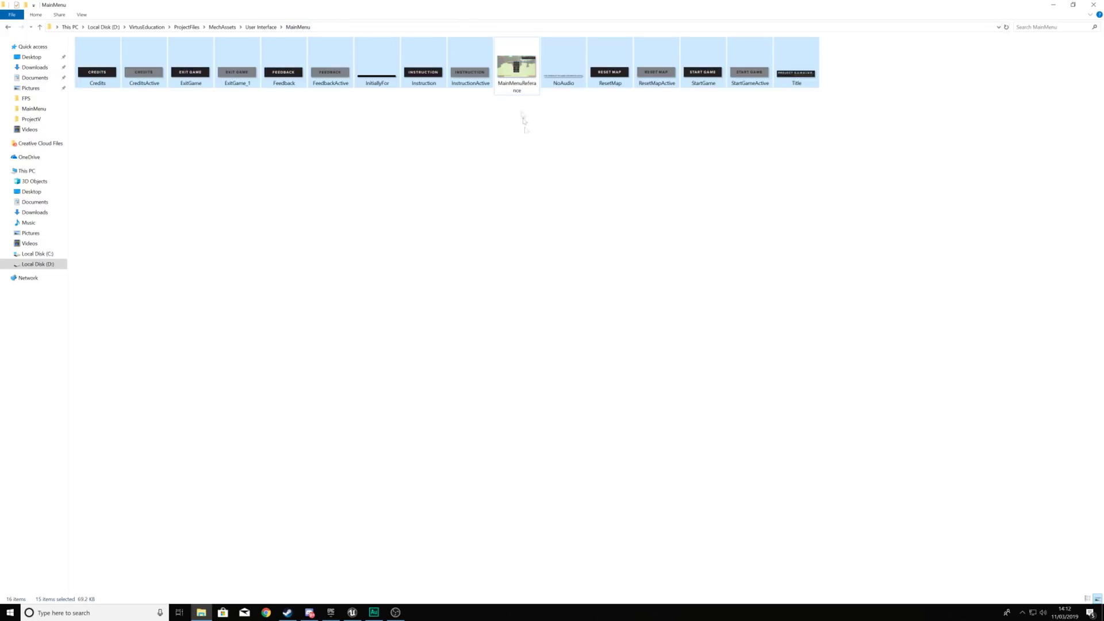
double_click(524, 6)
drag(620, 165, 533, 506)
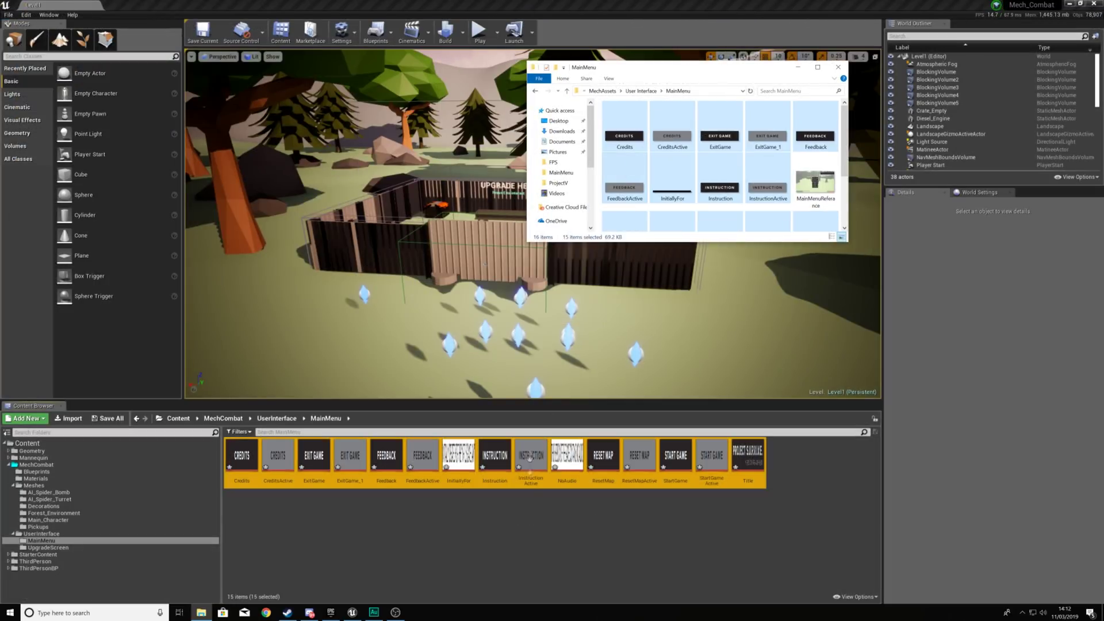
click(537, 540)
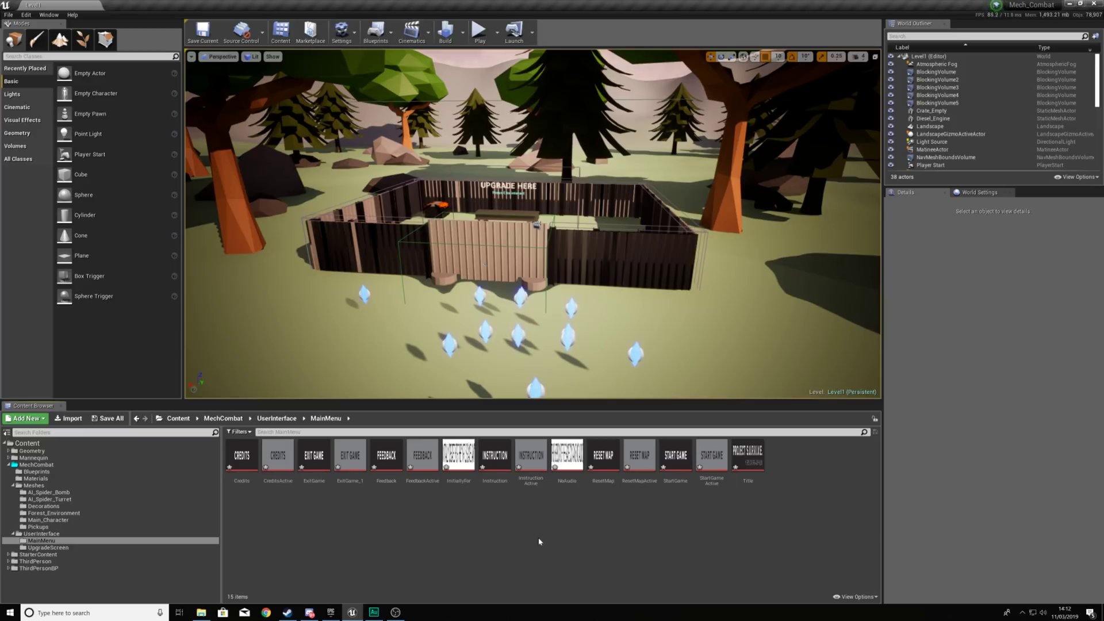
Create a Widget Blueprint named MainMenu in the MainMenu folder.
right_click(539, 541)
mouse_move(549, 534)
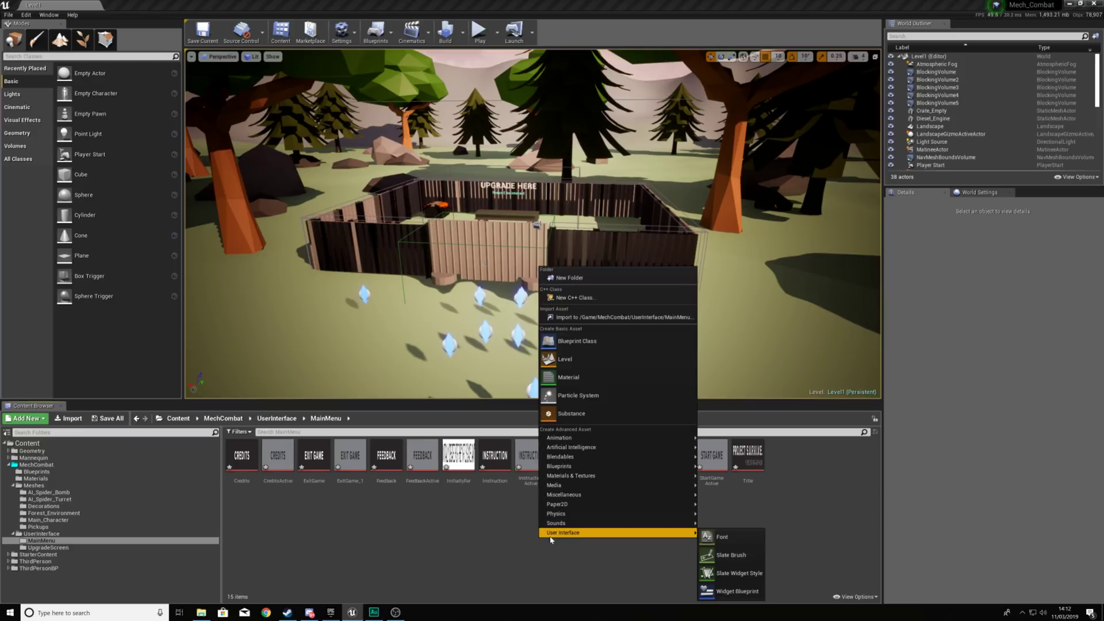
click(730, 592)
text(MainMenu)
key(Return)
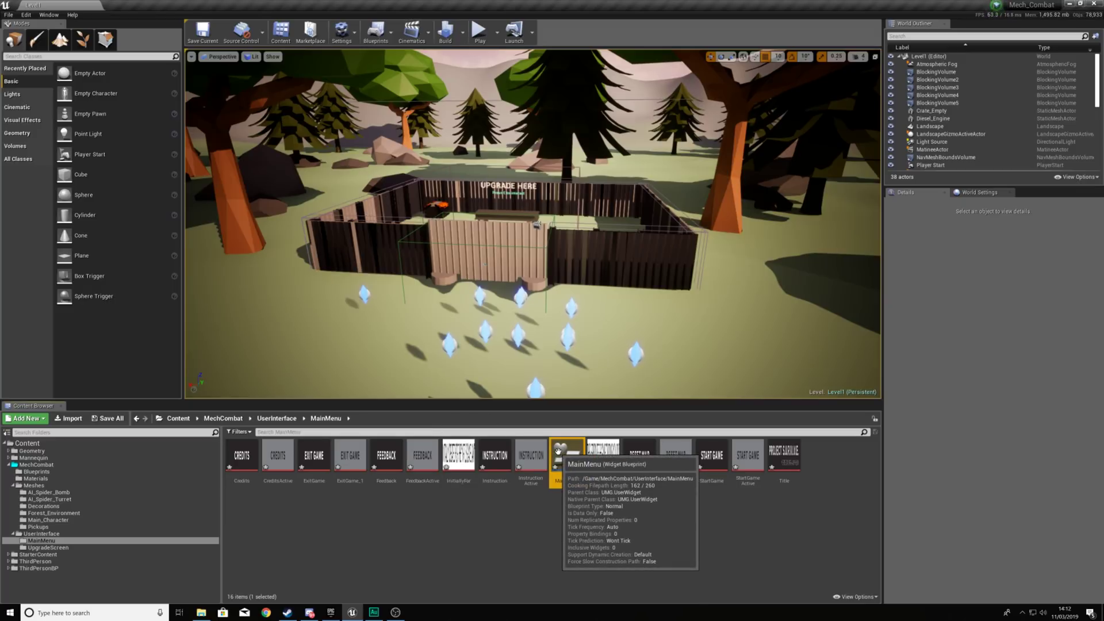
Create a new level from the Default template.
click(8, 15)
click(35, 32)
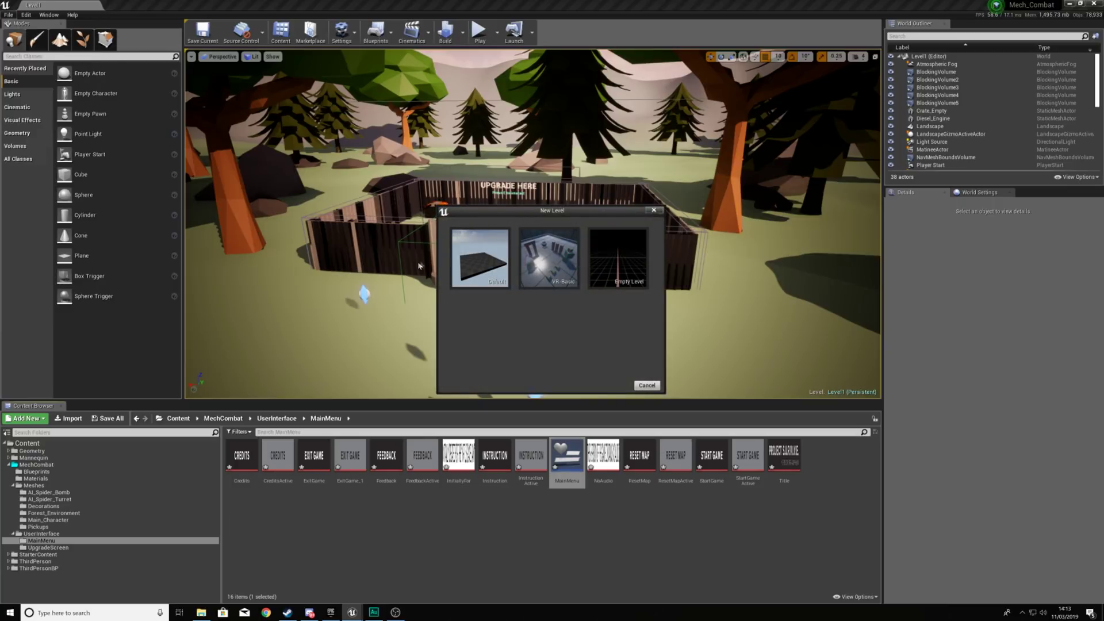
click(488, 262)
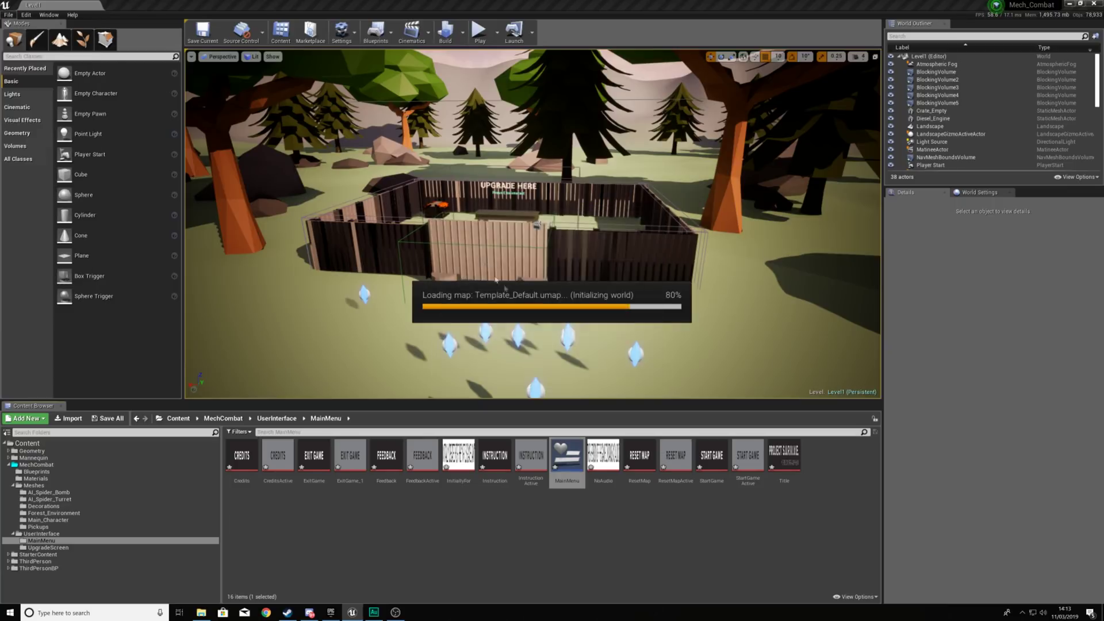
scroll(552, 259, down, 5)
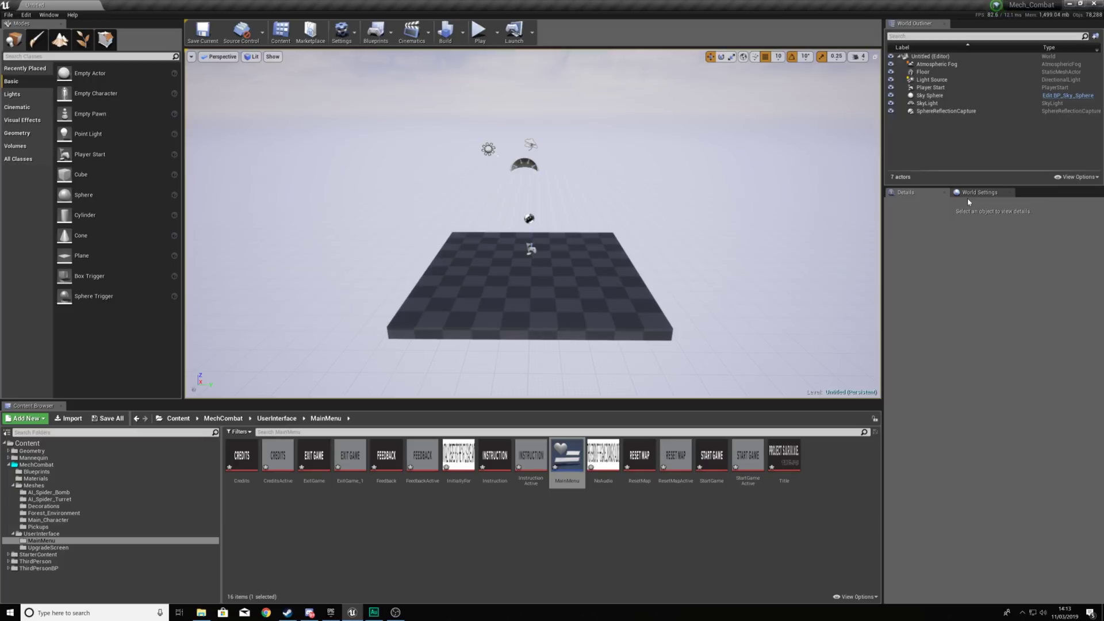
Play the new level in the editor to check what spawns, and stop the session.
click(479, 30)
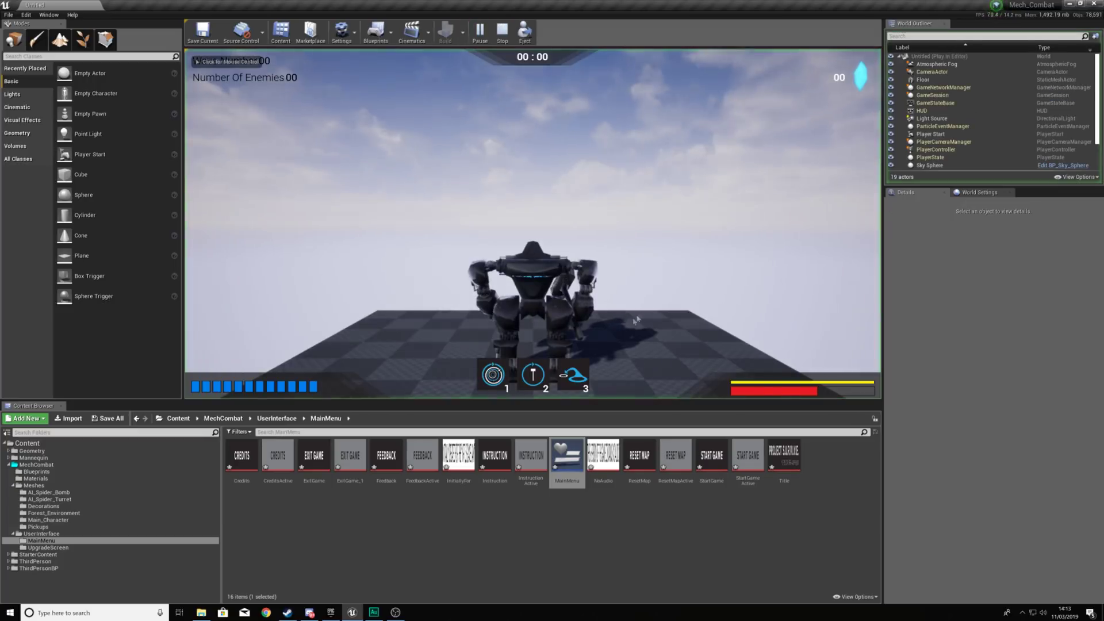
key(Escape)
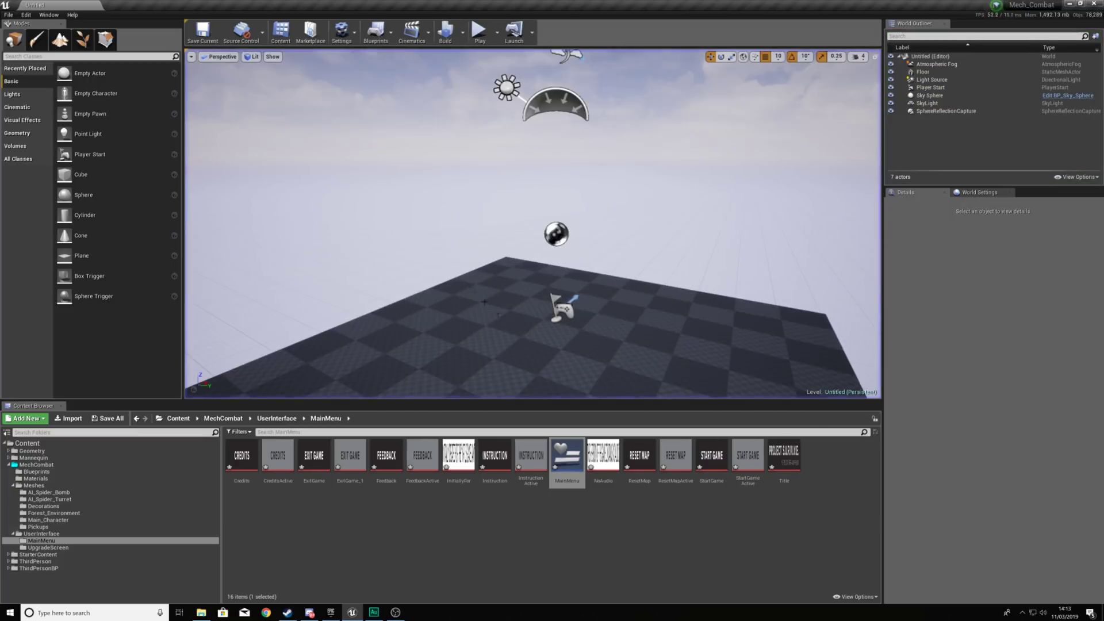
scroll(463, 290, down, 5)
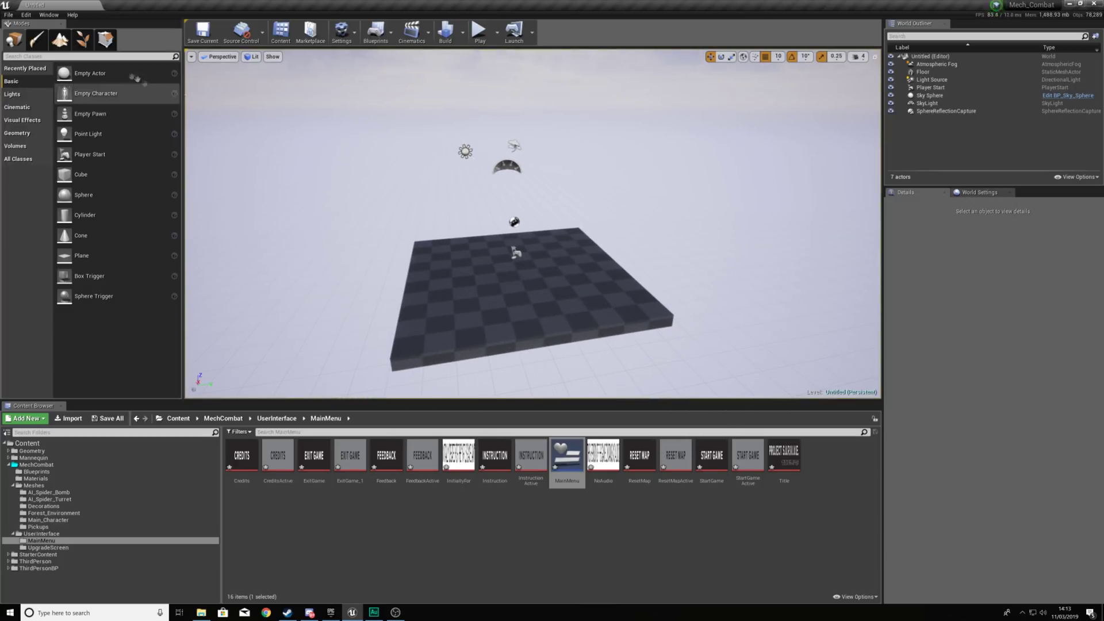
Open the World Settings and create a new game mode named MainMenuGameMode in the Blueprints folder as the GameMode Override.
click(49, 15)
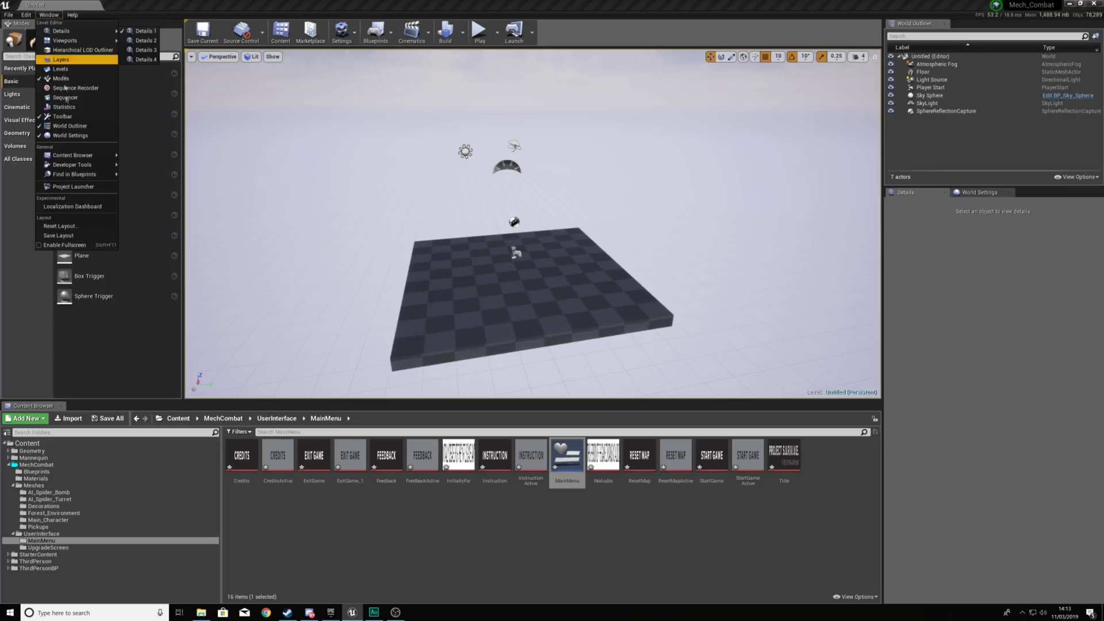
click(78, 136)
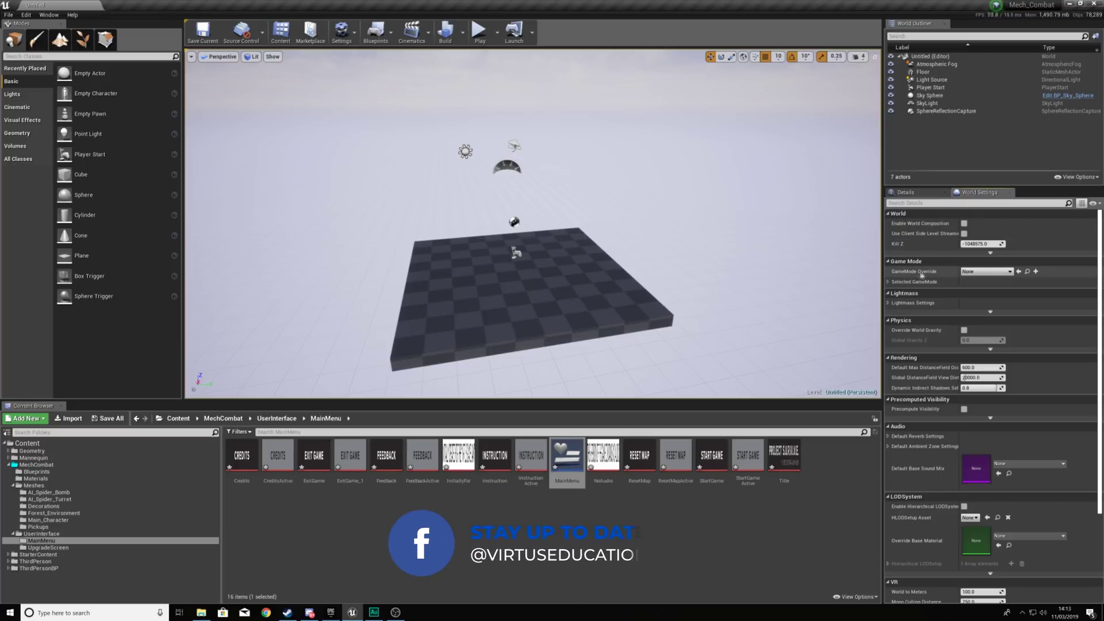
click(1036, 272)
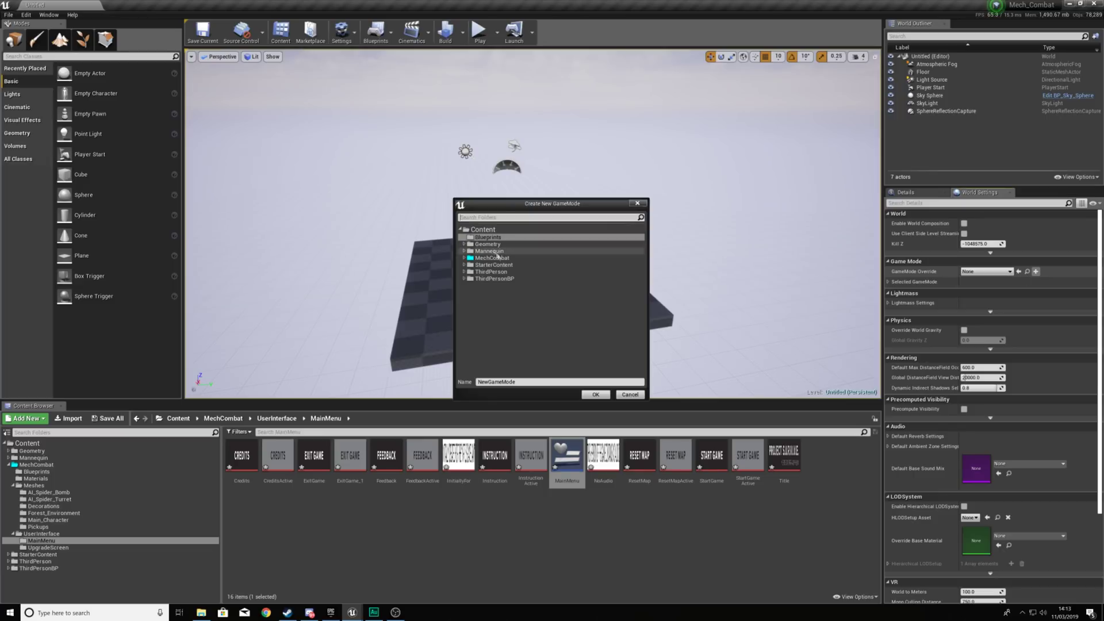
click(479, 382)
drag(480, 382, 458, 382)
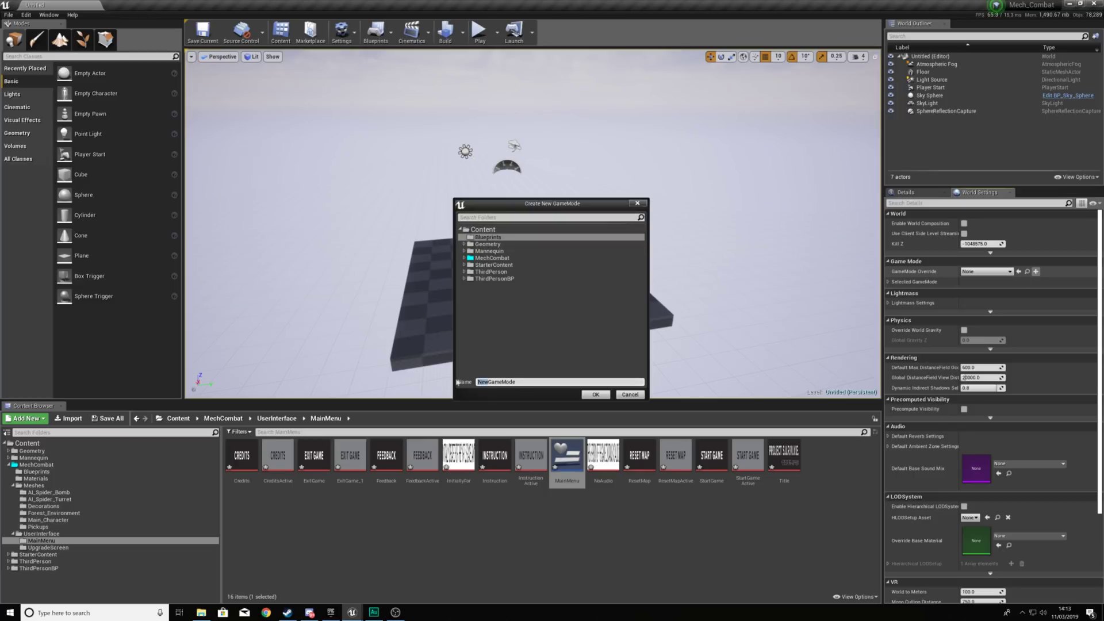
text(MainMenu)
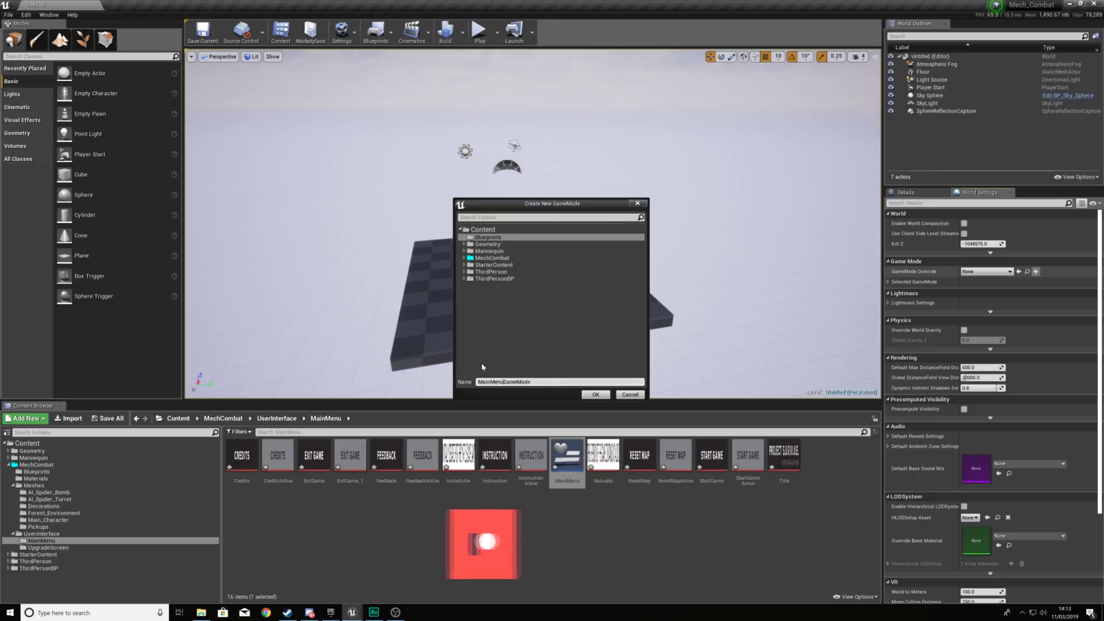
click(595, 395)
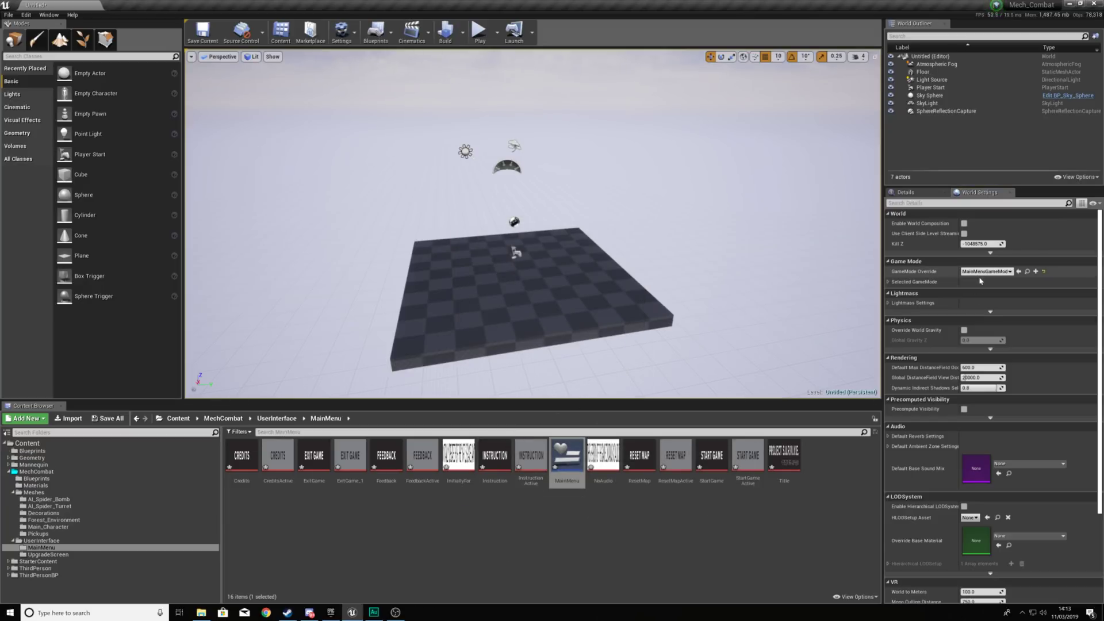
Set the selected game mode's Default Pawn Class and HUD Class to None.
click(893, 284)
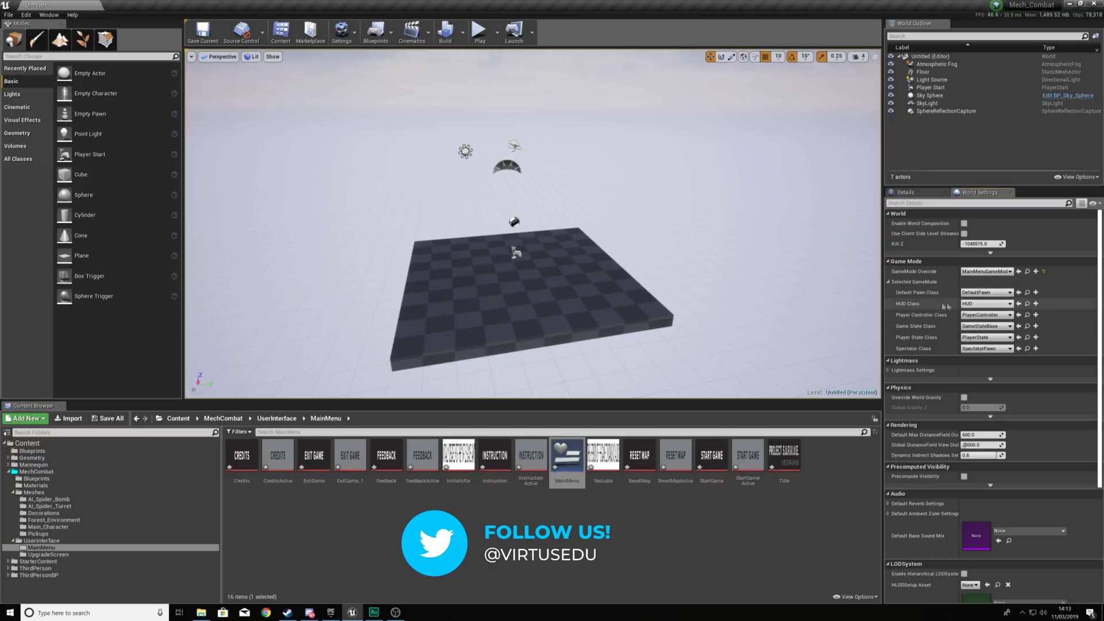
click(985, 292)
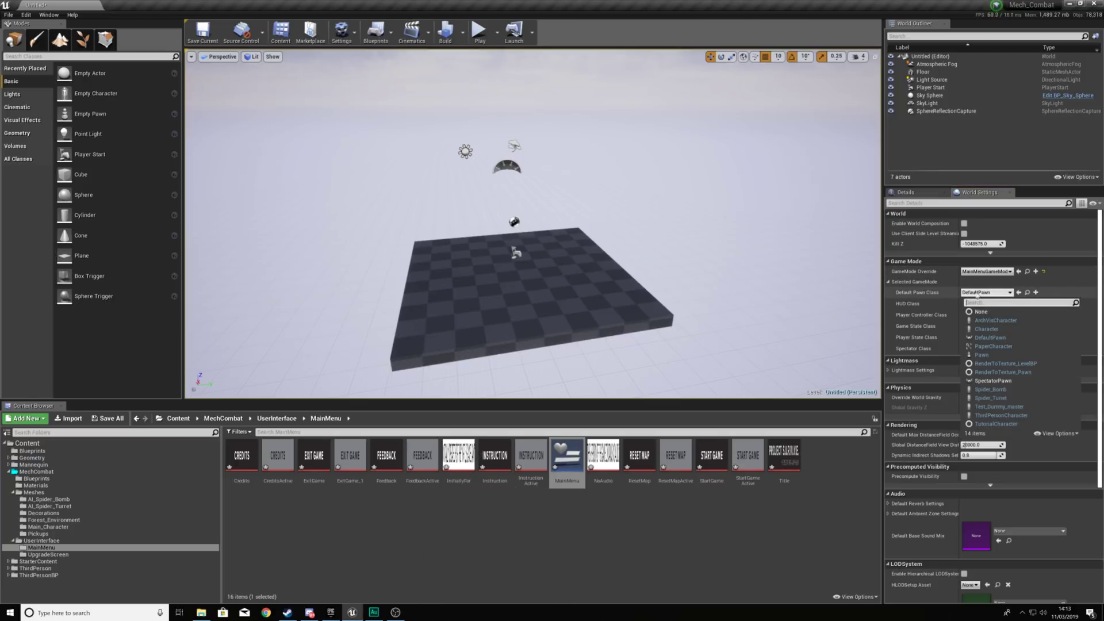
click(980, 312)
click(984, 304)
click(980, 323)
click(984, 315)
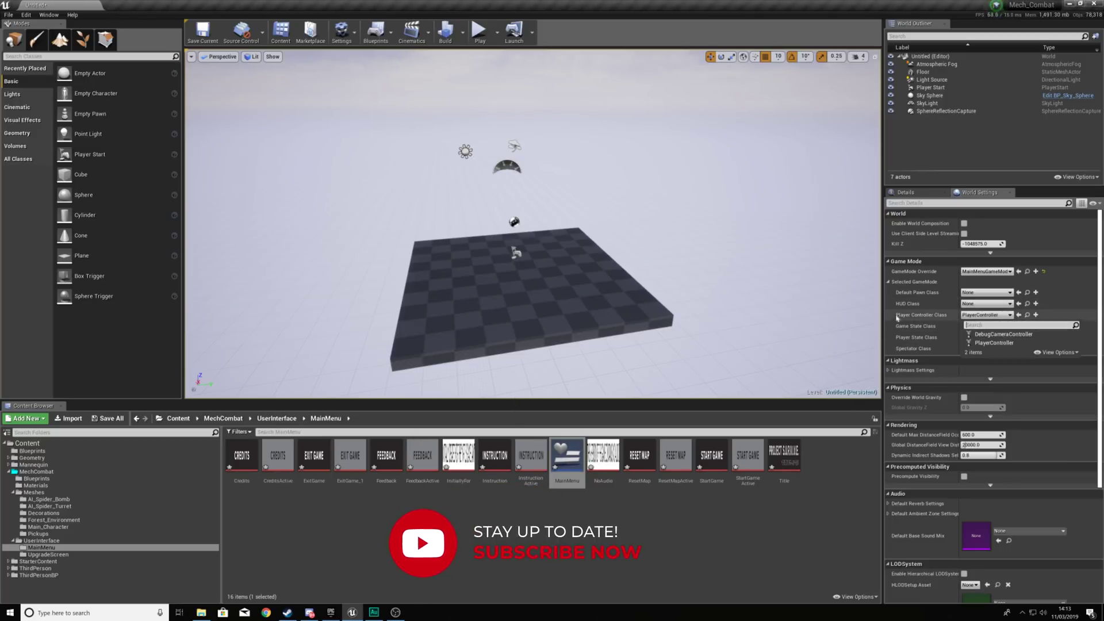
Play the level to check that no character or HUD appears with the new game mode, and stop the session.
mouse_move(592, 269)
right_down()
mouse_move(607, 270)
mouse_move(584, 269)
right_up()
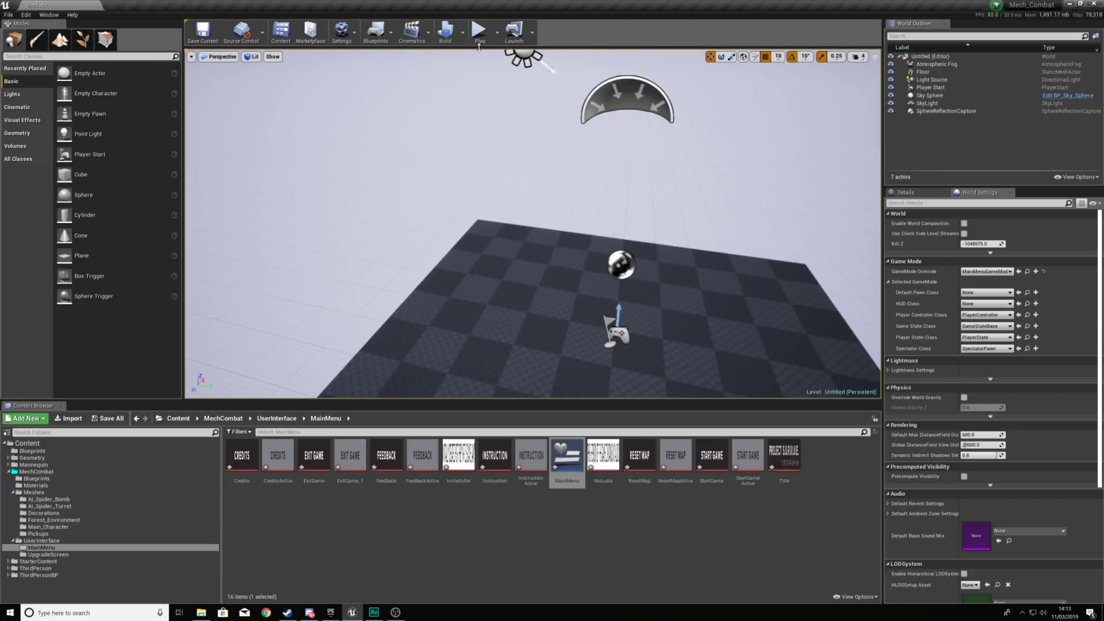
click(479, 47)
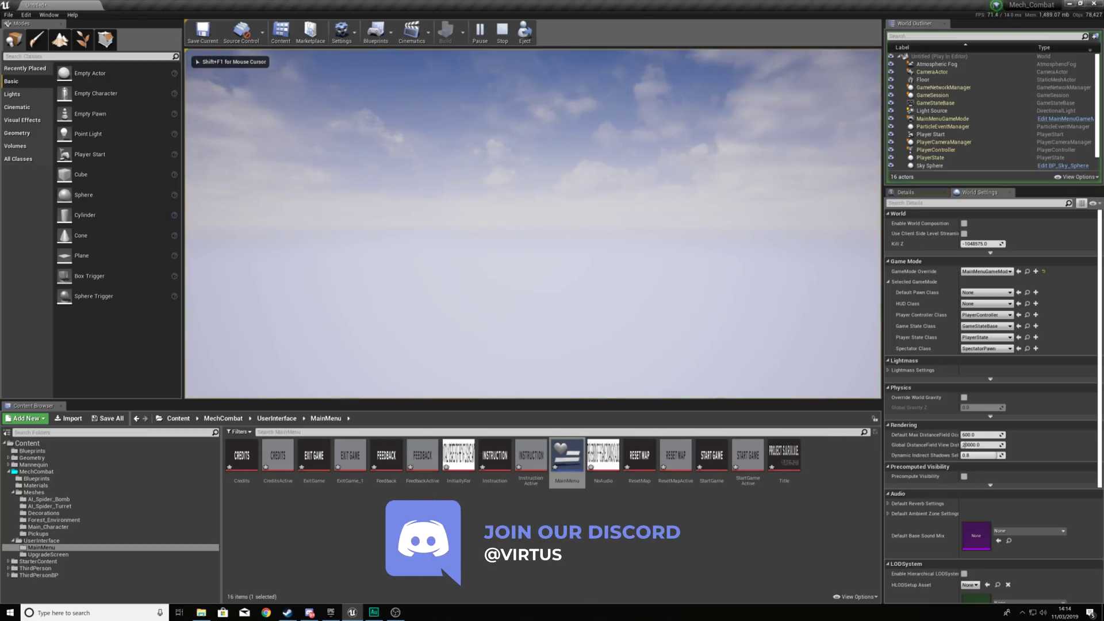
key(Escape)
right_drag(592, 229, 571, 242)
Locate the MainMenuGameMode asset from the GameMode Override and open its Event Graph.
click(1027, 271)
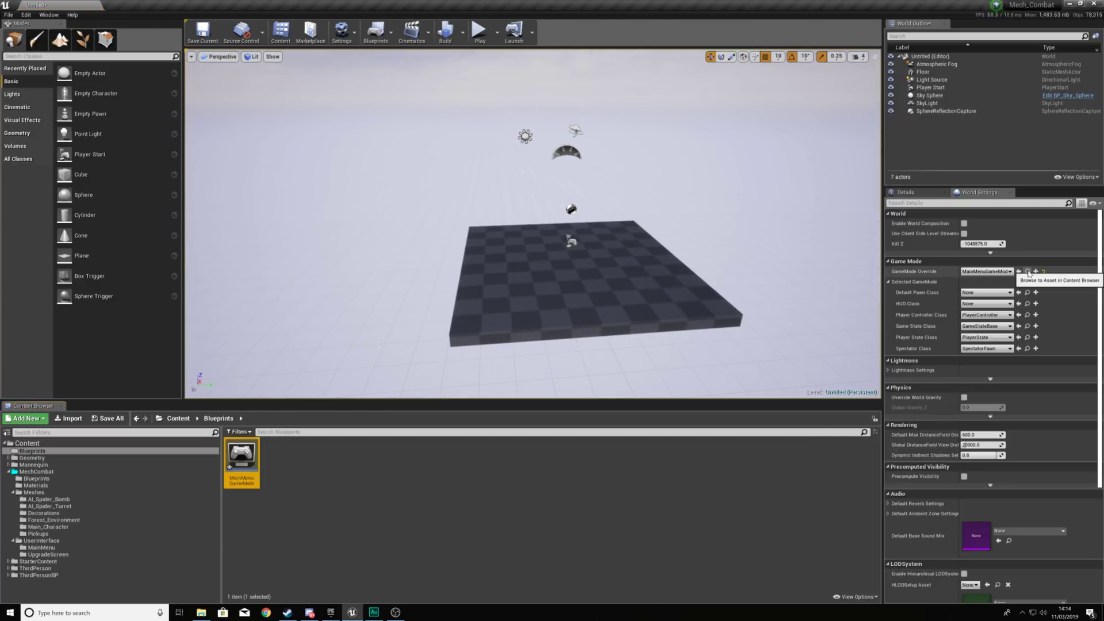
double_click(241, 460)
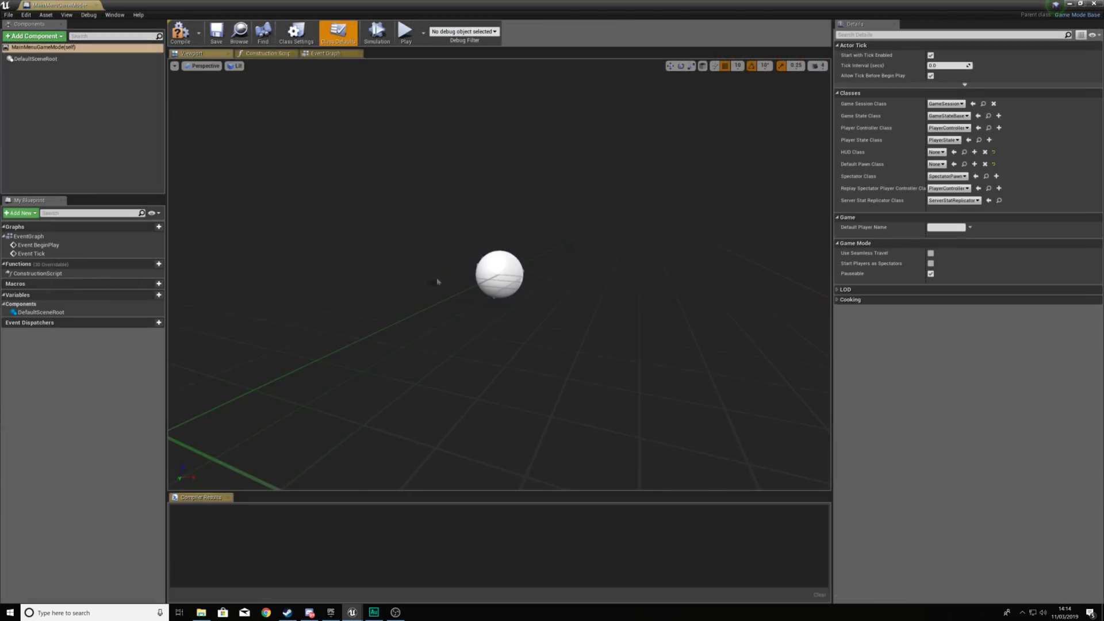
click(332, 56)
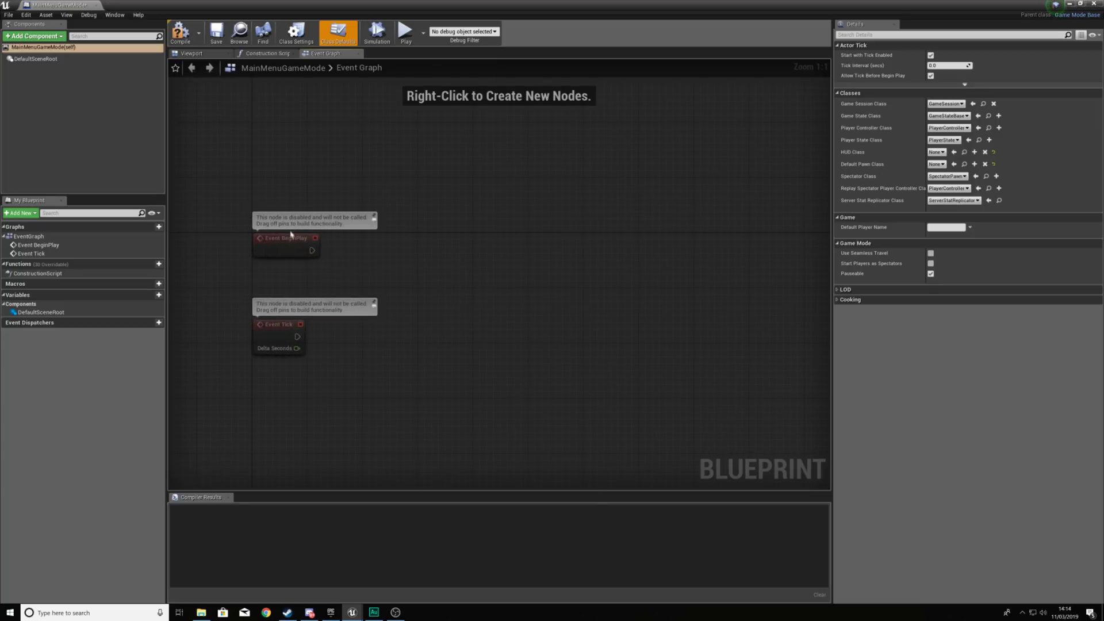
Add a Create Widget node driven by Event BeginPlay and set its class to MainMenu.
drag(311, 250, 455, 205)
text(add)
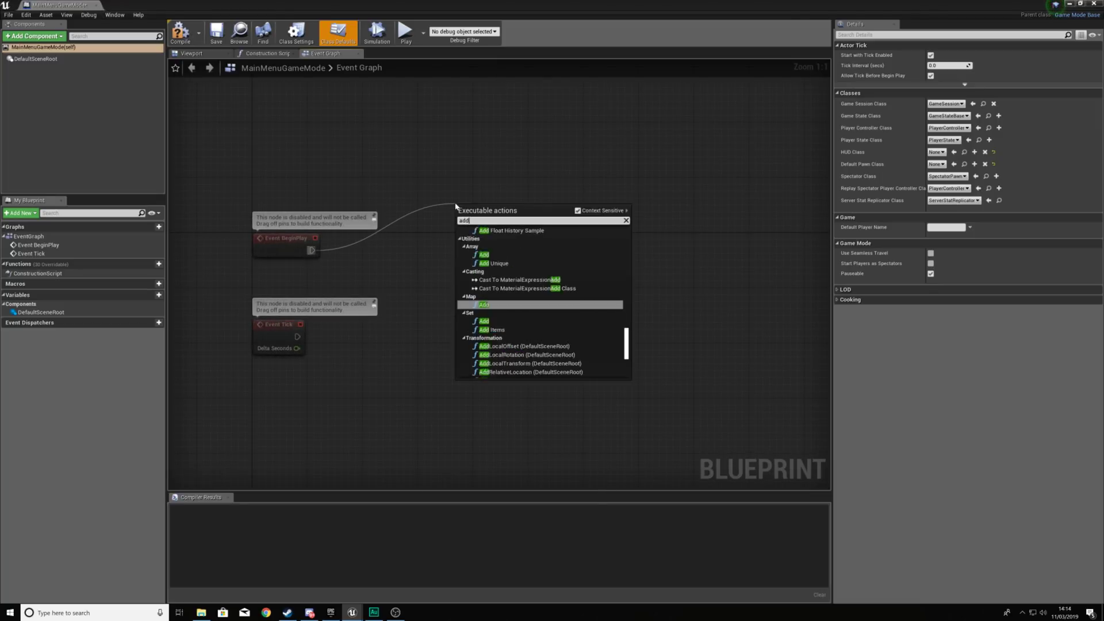
text( to viewcreate wid)
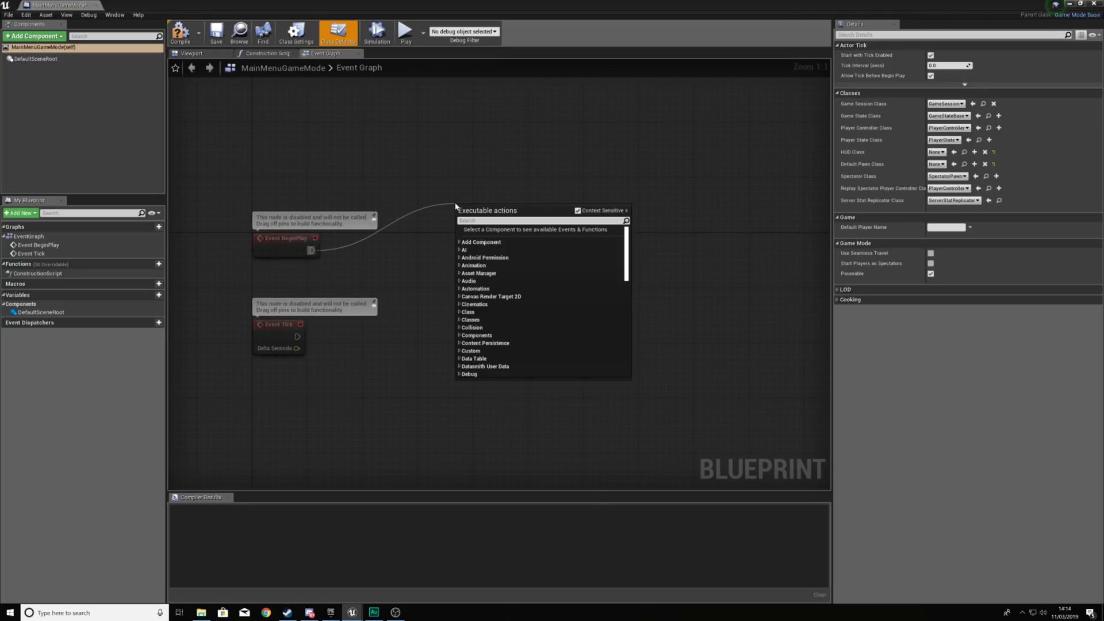
key(Return)
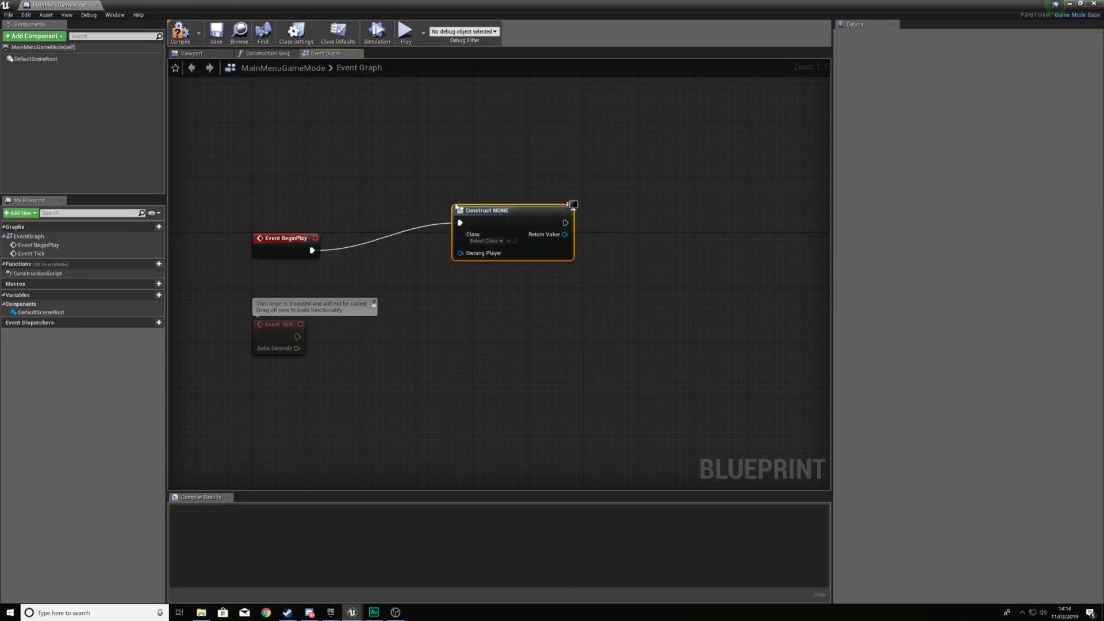
click(484, 241)
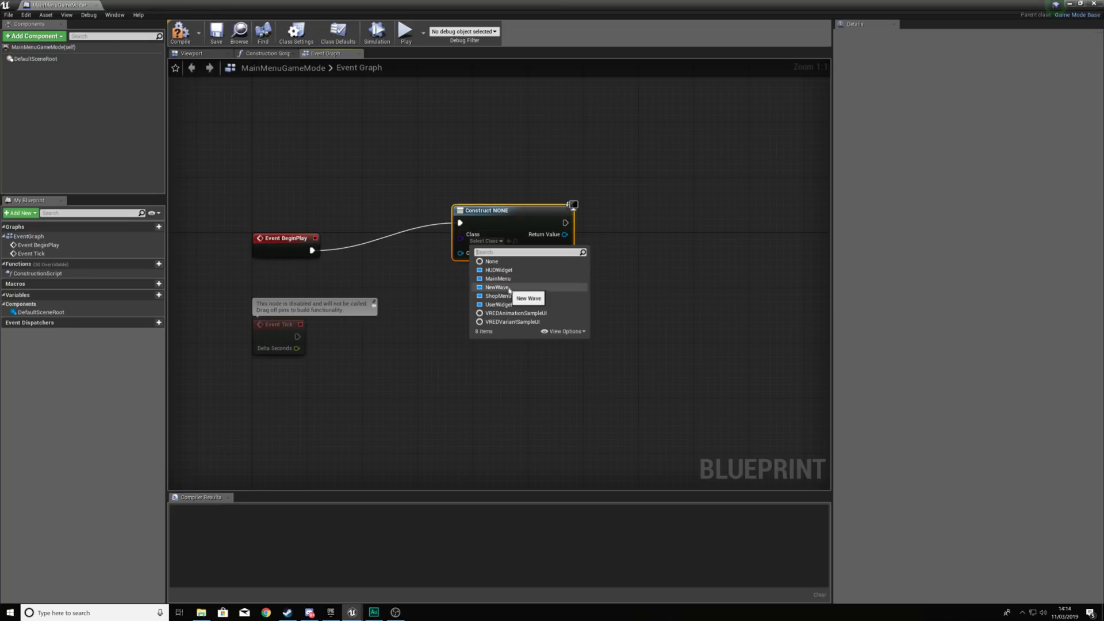
click(498, 278)
Add an Add to Viewport node from the Create Main Menu Widget node's Return Value and compile the blueprint.
drag(574, 234, 637, 232)
text(add to viewport)
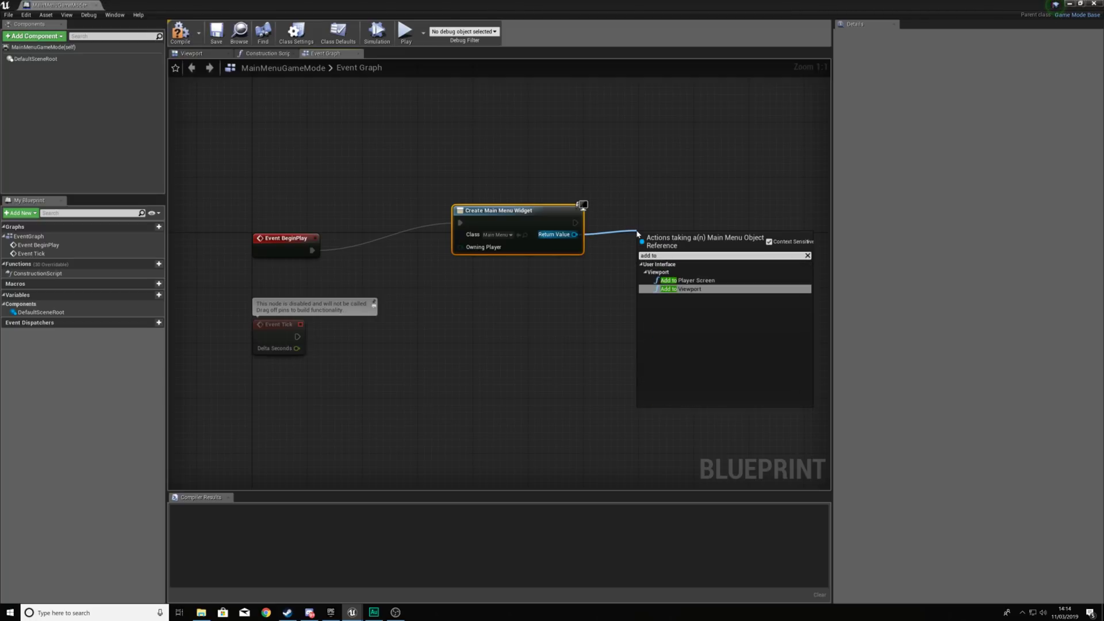
key(Return)
drag(680, 252, 652, 211)
click(648, 237)
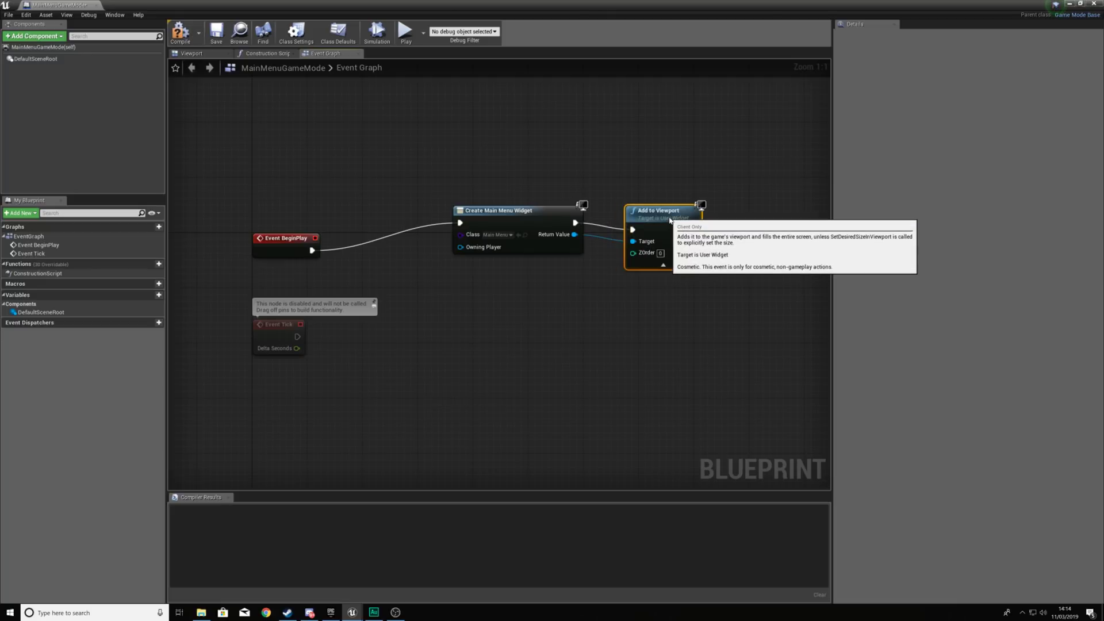
right_drag(680, 180, 565, 186)
click(176, 34)
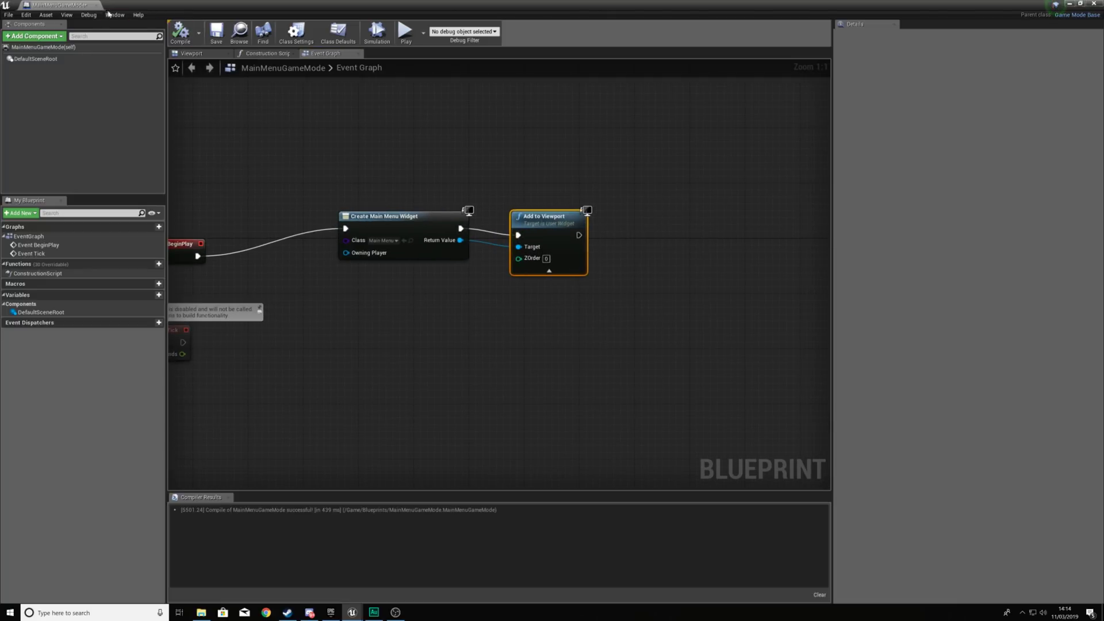
Close the game mode blueprint and open the MainMenu widget from the UserInterface/MainMenu folder.
click(98, 5)
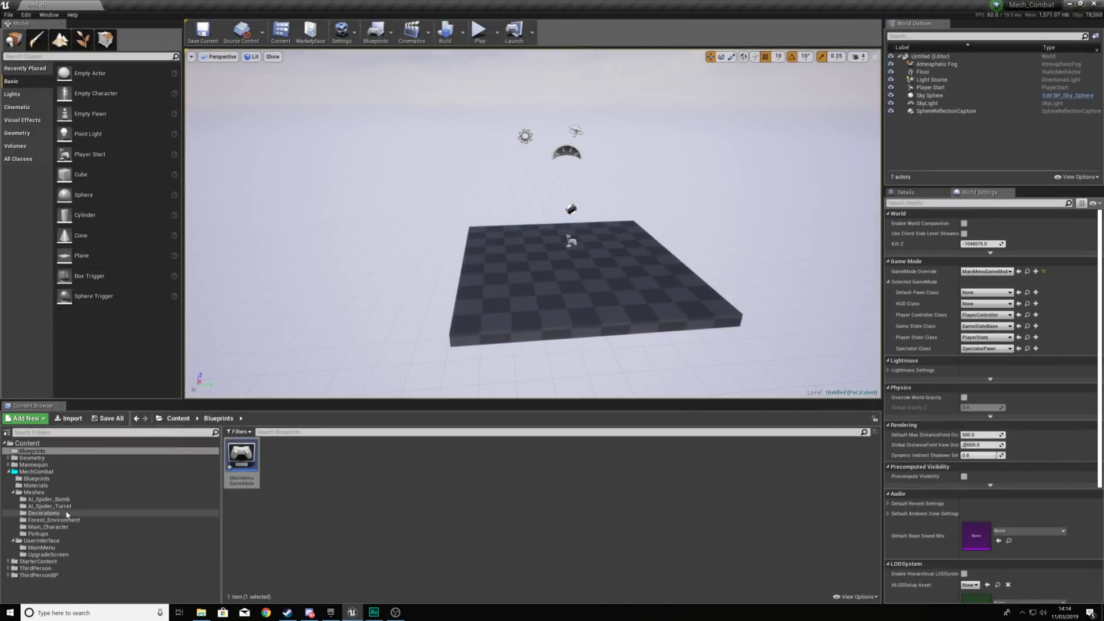
click(49, 554)
click(42, 547)
double_click(567, 460)
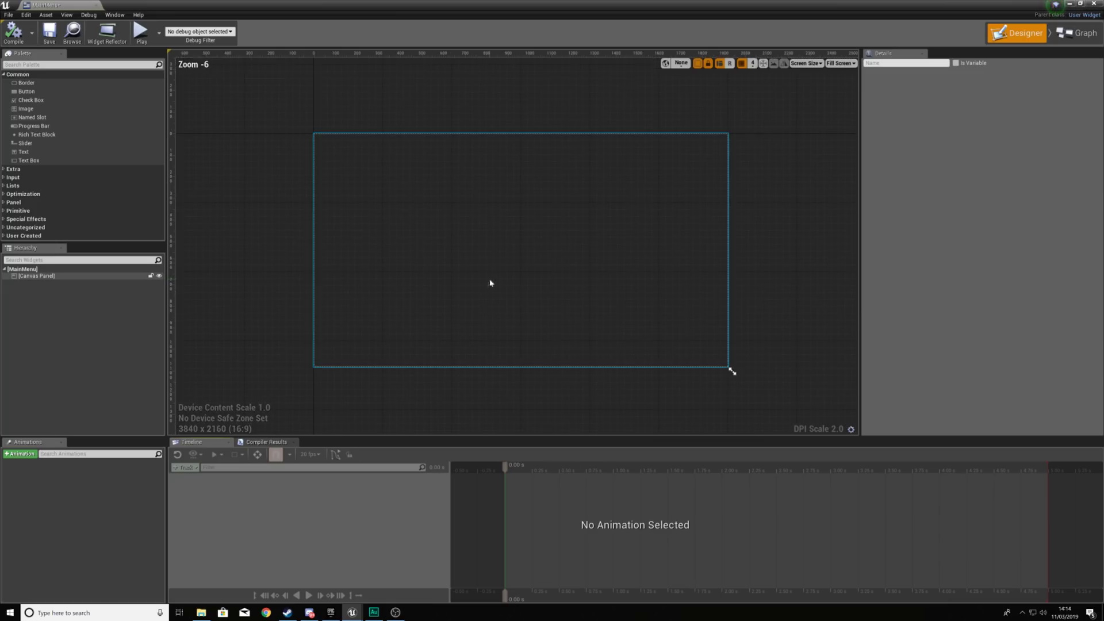
Place three buttons in a column on the canvas's upper part, the first at about X 776, Y 124 and the third at about X 776, Y 272.
scroll(457, 215, up, 3)
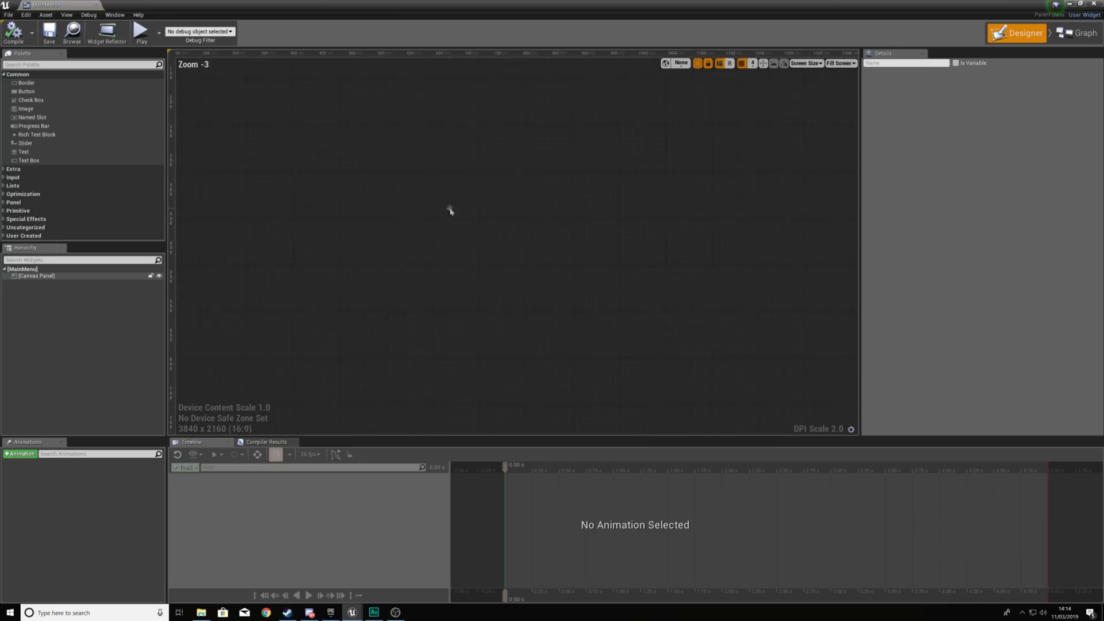
right_click(451, 211)
click(304, 220)
scroll(389, 204, down, 3)
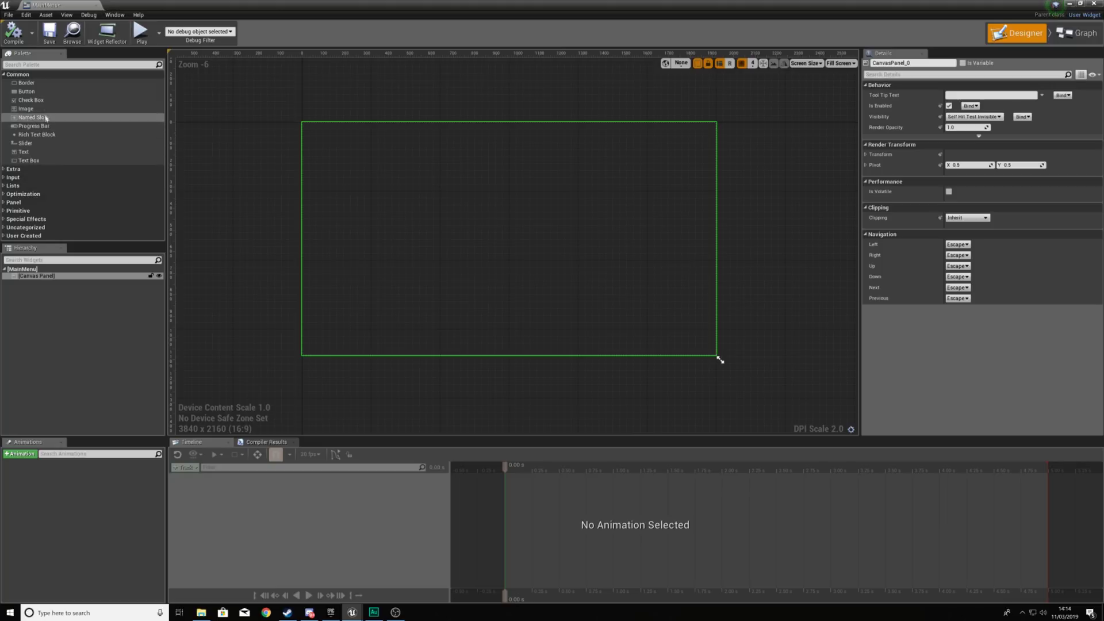
drag(36, 95, 336, 128)
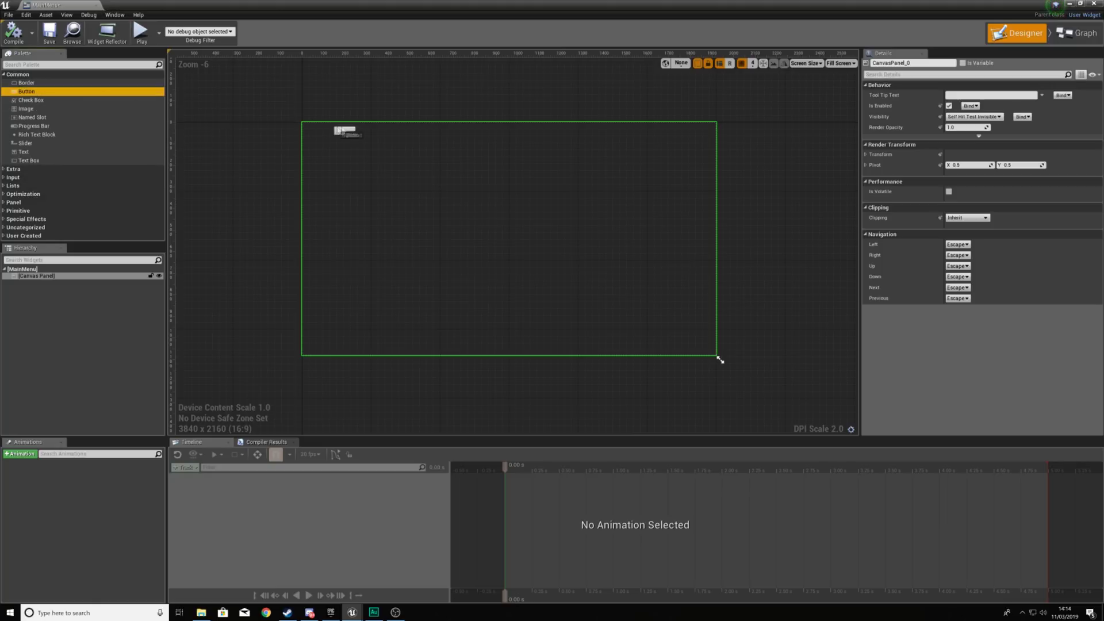
drag(454, 154, 478, 155)
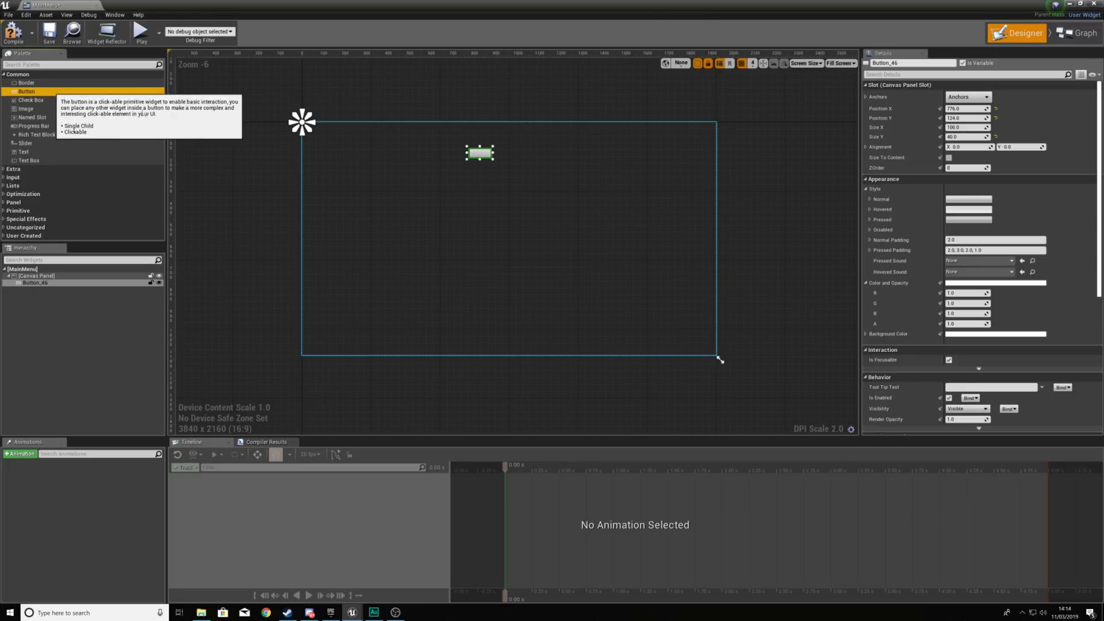
drag(34, 91, 473, 168)
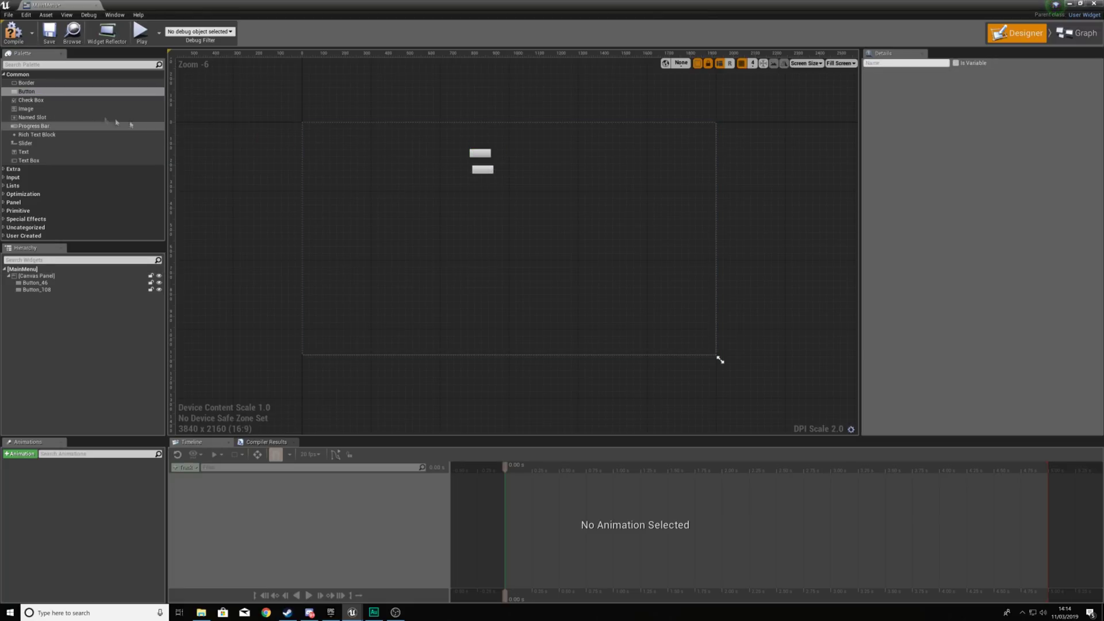
drag(34, 91, 474, 184)
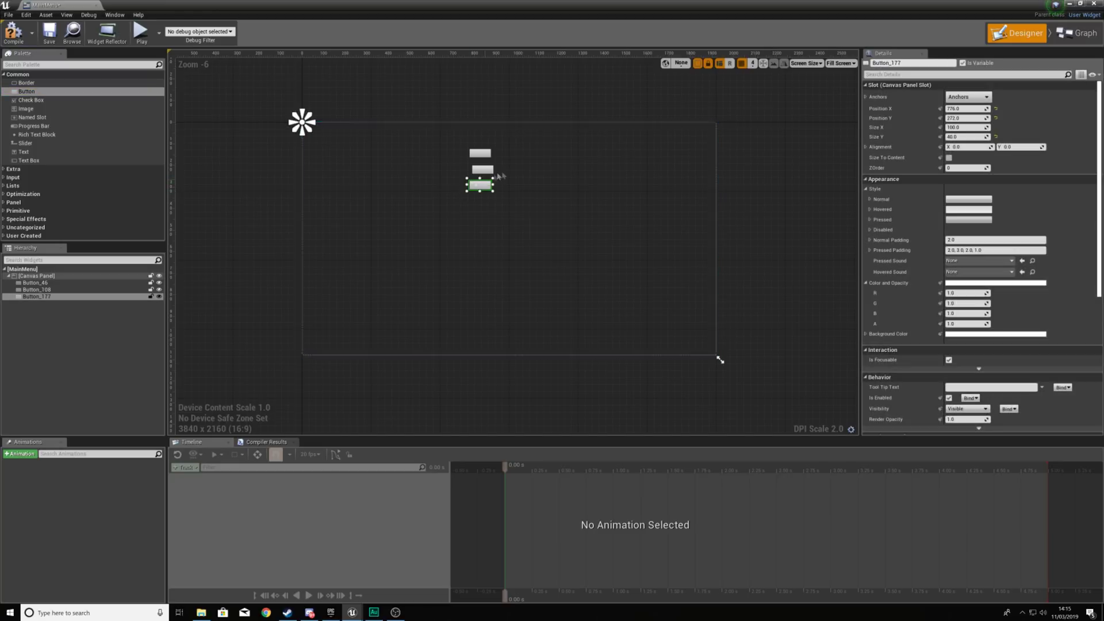
Anchor all three buttons to the centre of the canvas.
scroll(500, 178, up, 3)
scroll(530, 234, down, 3)
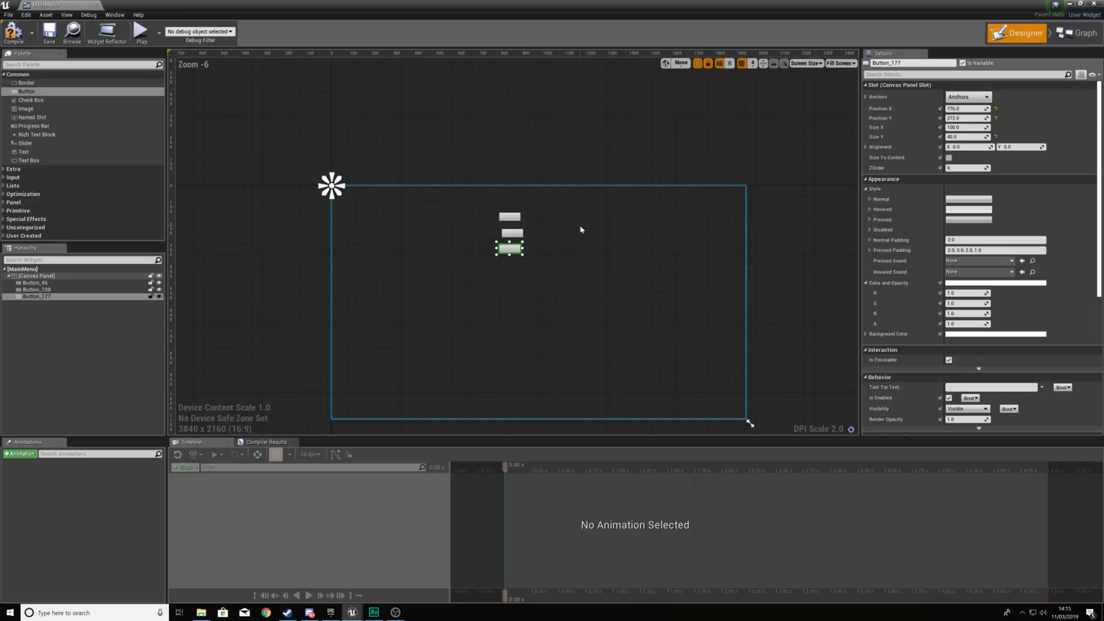
scroll(513, 242, up, 3)
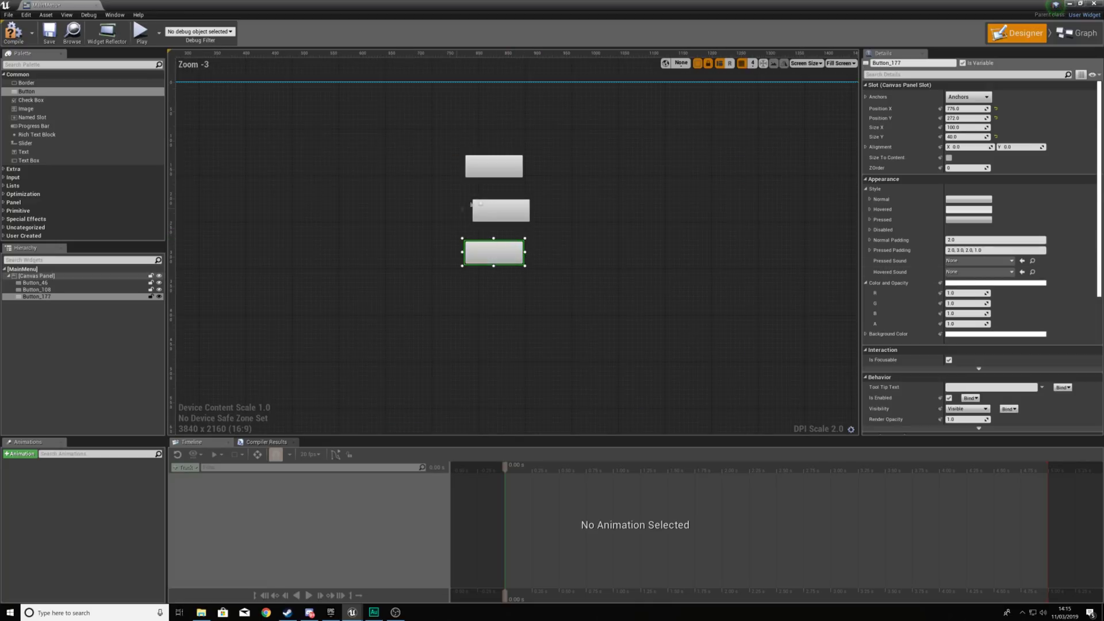
click(967, 96)
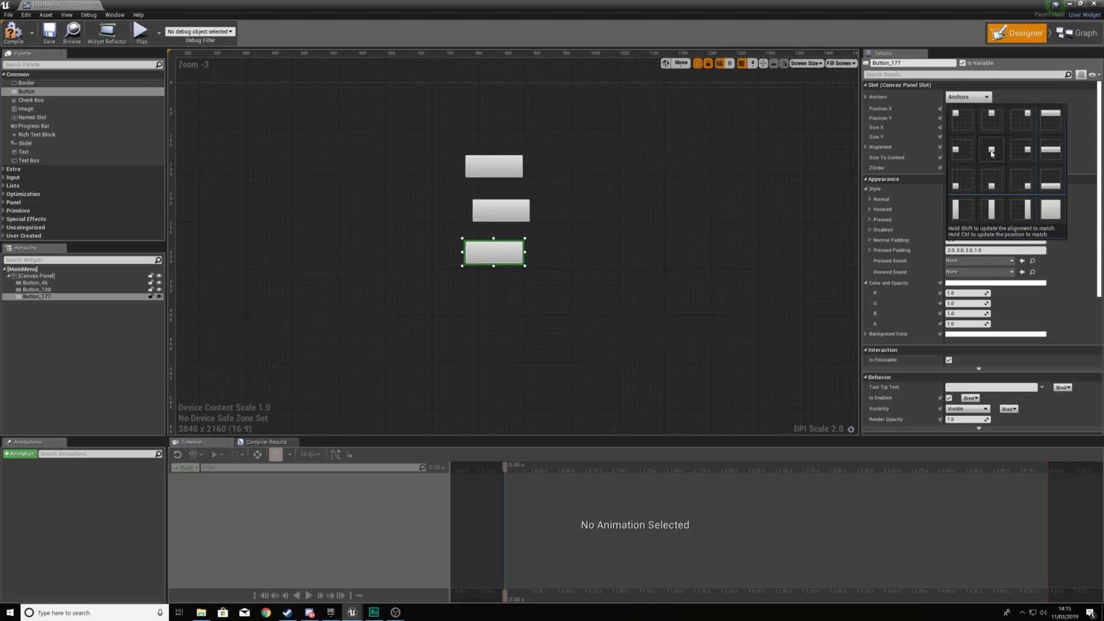
click(991, 153)
click(523, 212)
click(968, 96)
click(991, 149)
click(493, 166)
click(982, 96)
click(991, 151)
scroll(561, 242, down, 3)
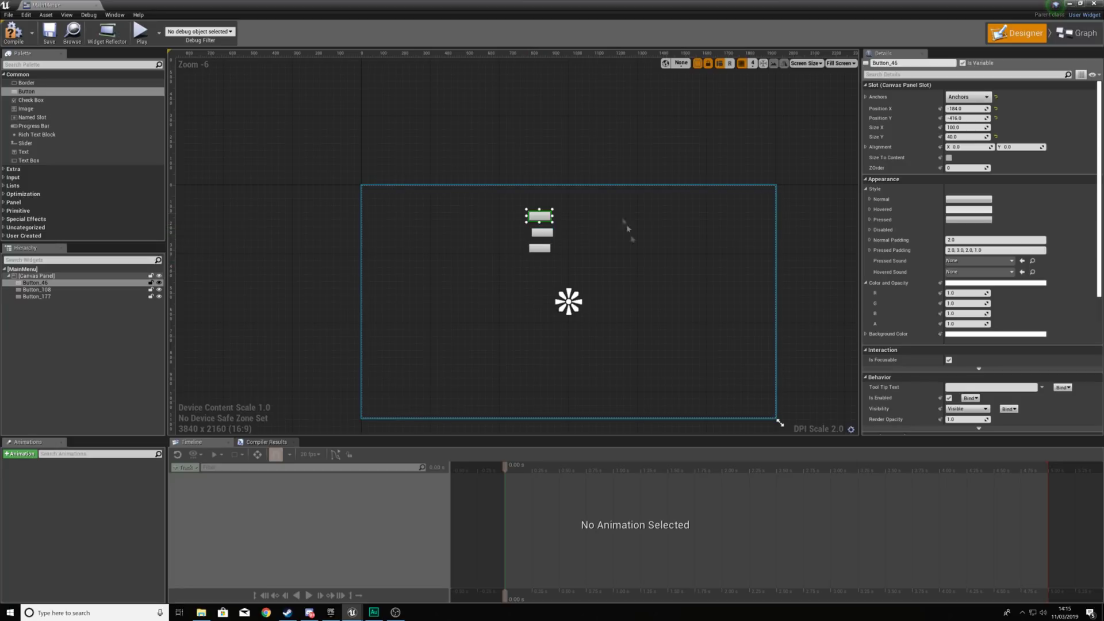
Close the widget editor, play the level to check how the menu buttons display, and stop the session.
click(1091, 4)
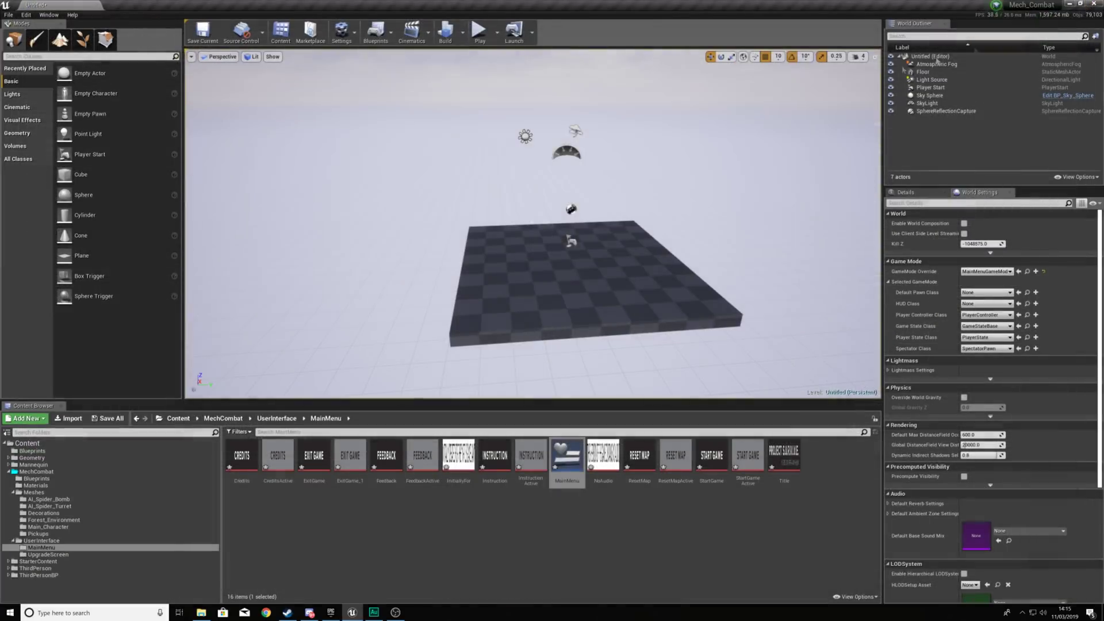
click(479, 32)
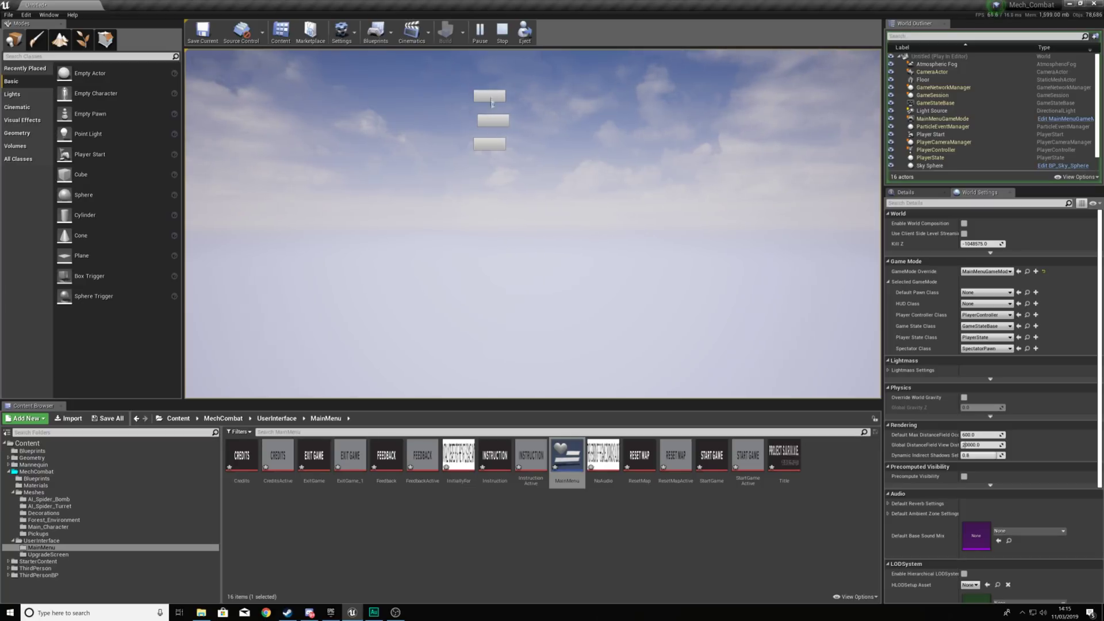
click(502, 32)
Reopen the MainMenu widget in a smaller window that leaves the image assets accessible, with the top button selected.
double_click(563, 440)
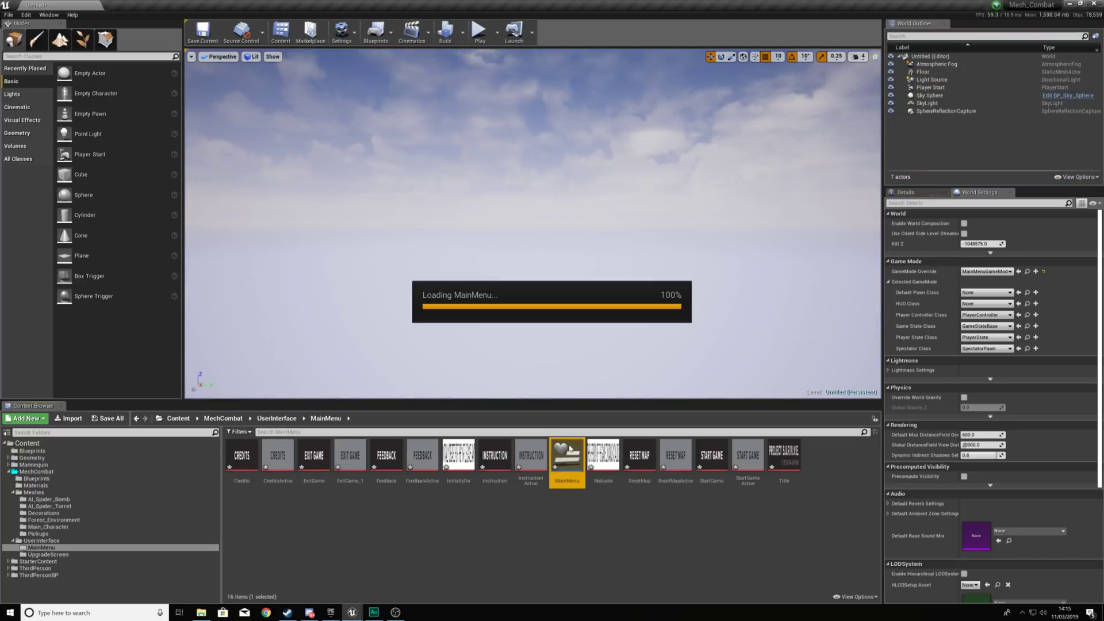
scroll(503, 189, up, 4)
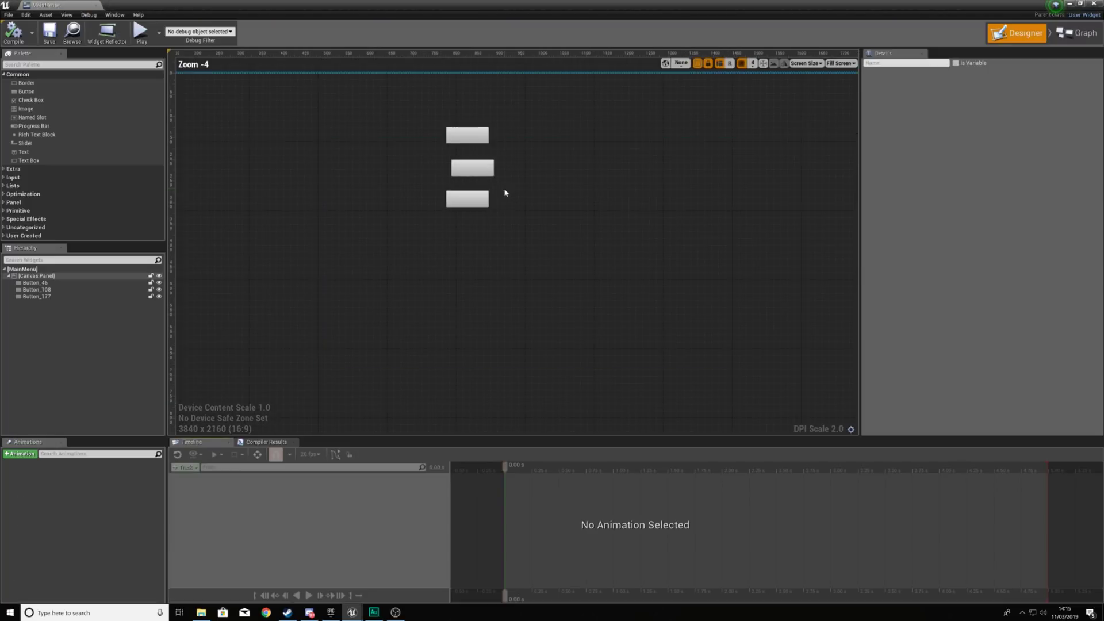
click(495, 181)
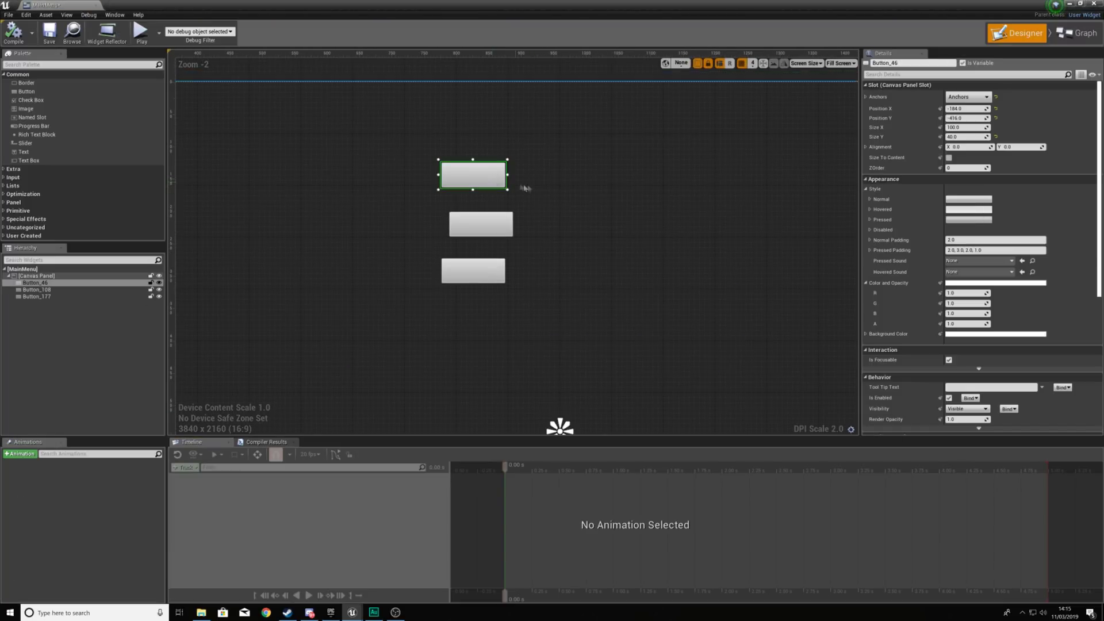
double_click(673, 14)
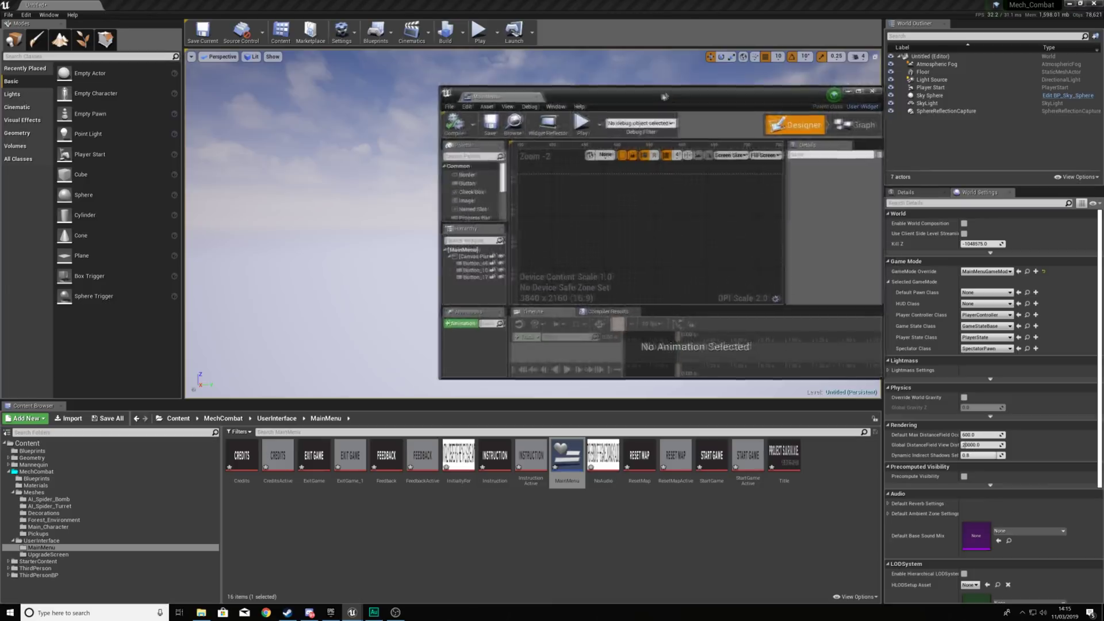
scroll(673, 172, down, 1)
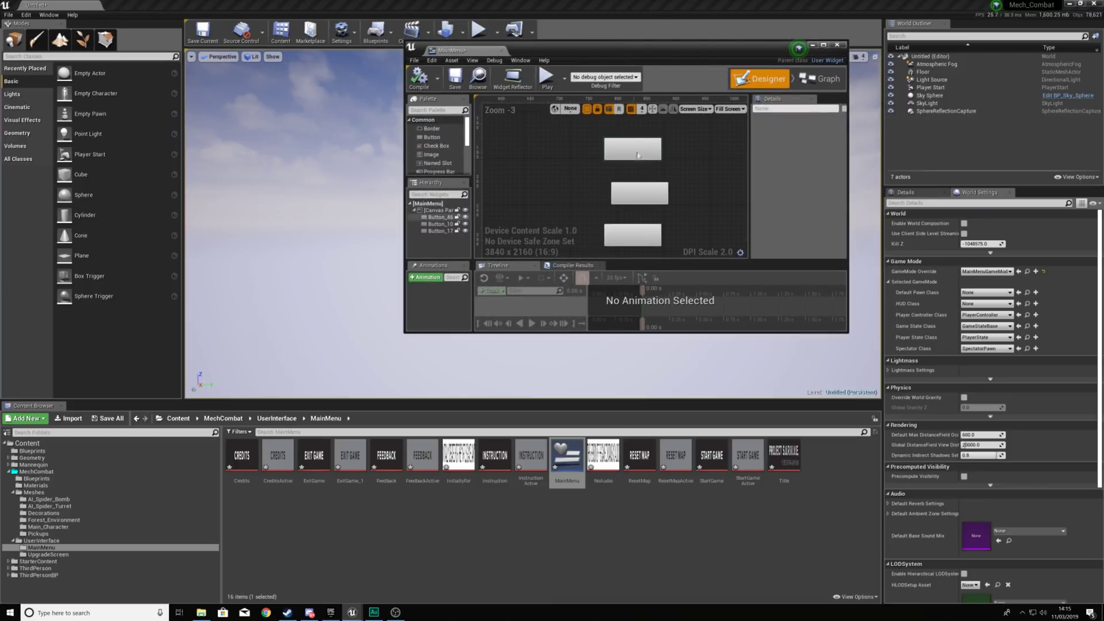
click(638, 154)
drag(848, 333, 954, 407)
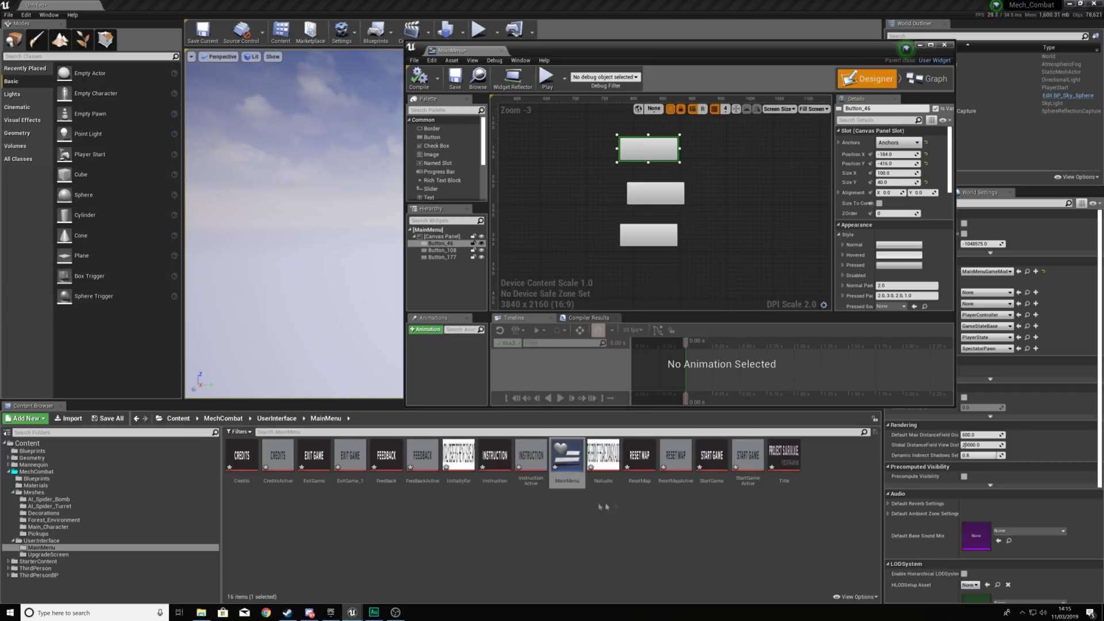
Assign the StartGameActive texture to the top button's Normal style image and set that style's margin to 0.0.
click(753, 474)
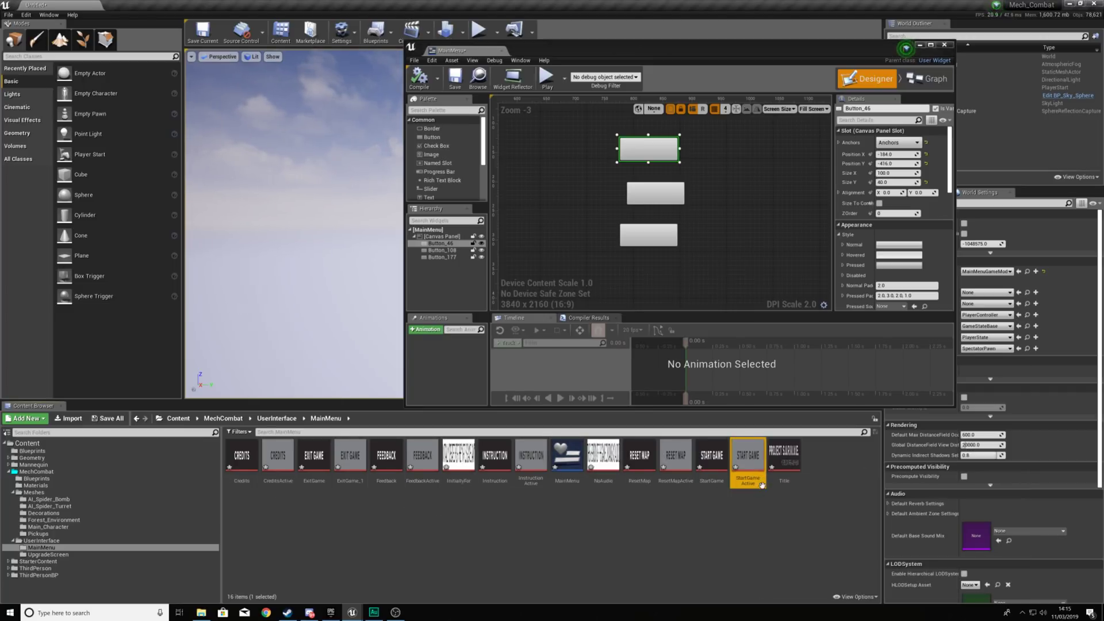
click(842, 245)
click(843, 245)
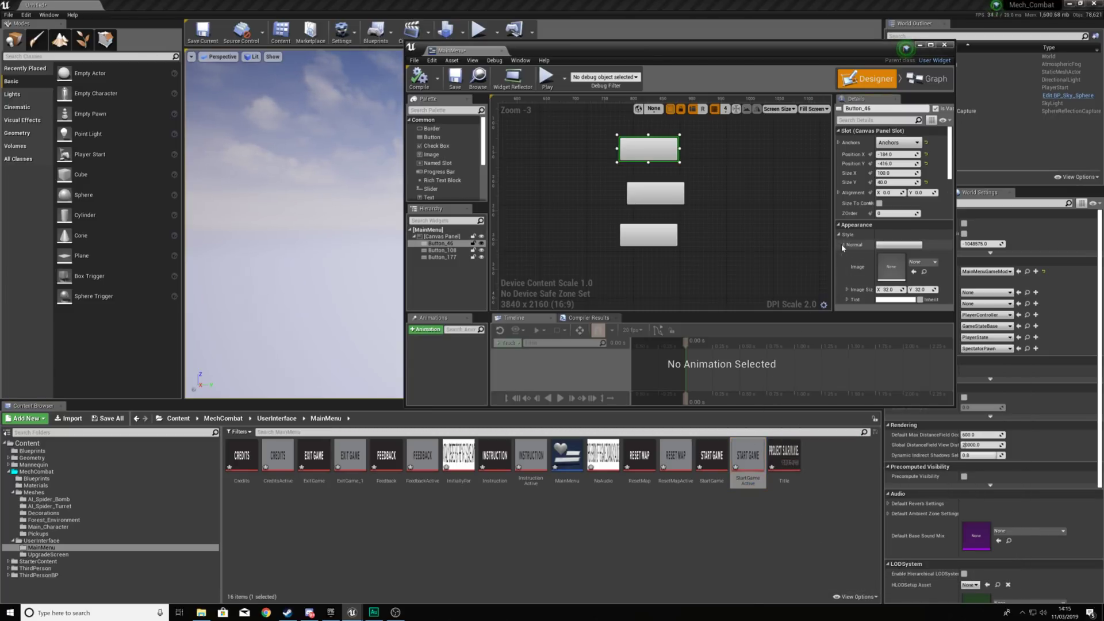
click(915, 272)
scroll(919, 279, down, 2)
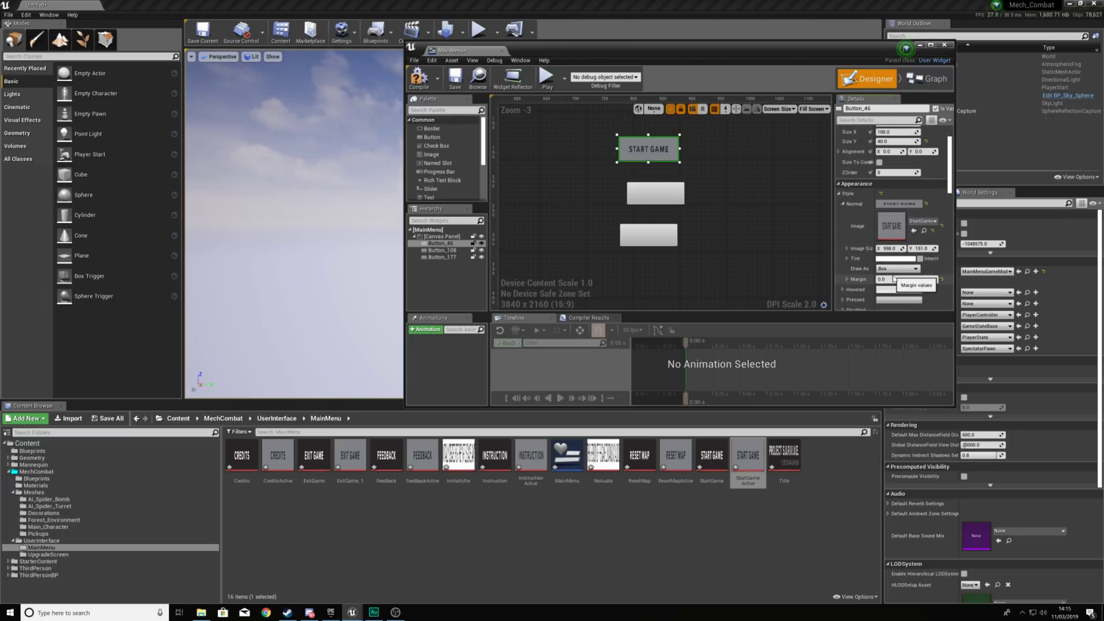
Replace the top button's Normal style image with the StartGame texture.
click(713, 457)
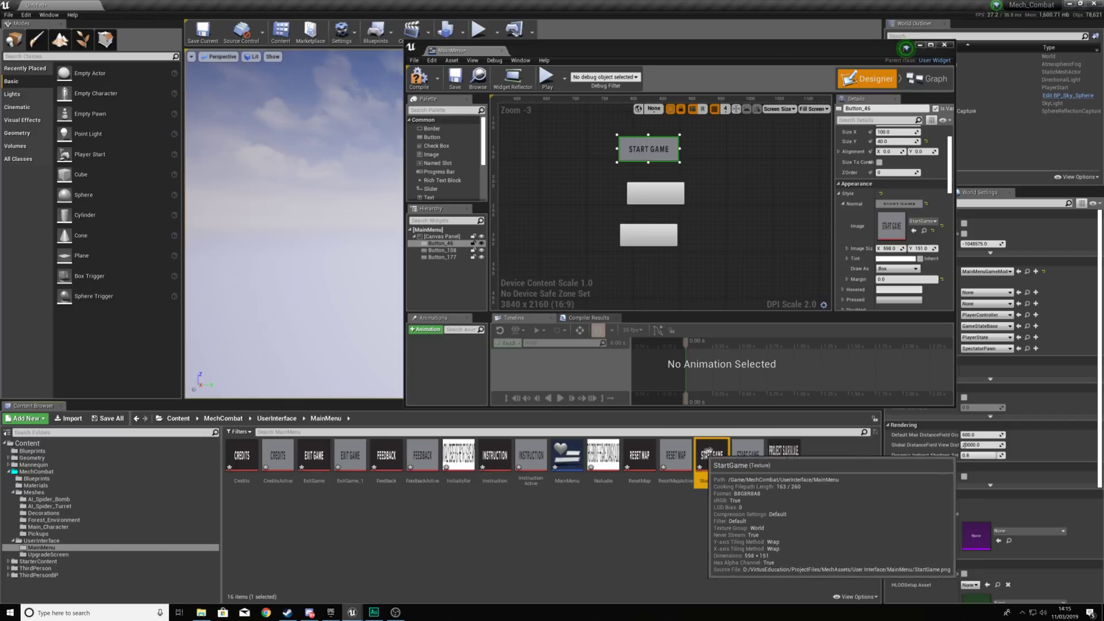
click(914, 232)
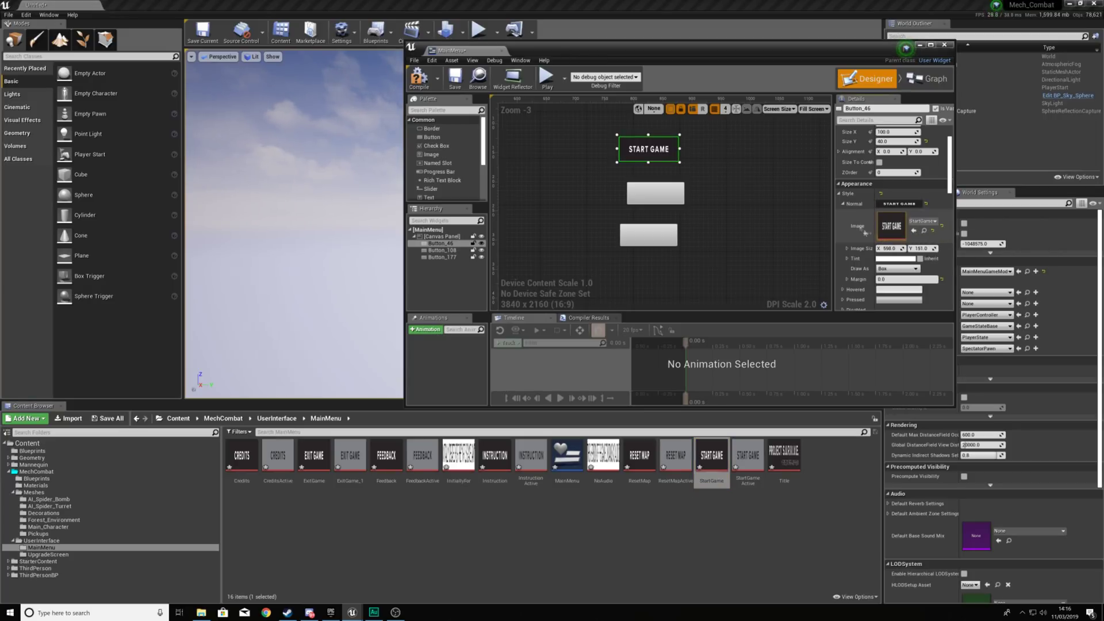
click(843, 204)
Assign the StartGameActive texture to the top button's Hovered style image and set that style's margin to 0.0.
click(842, 214)
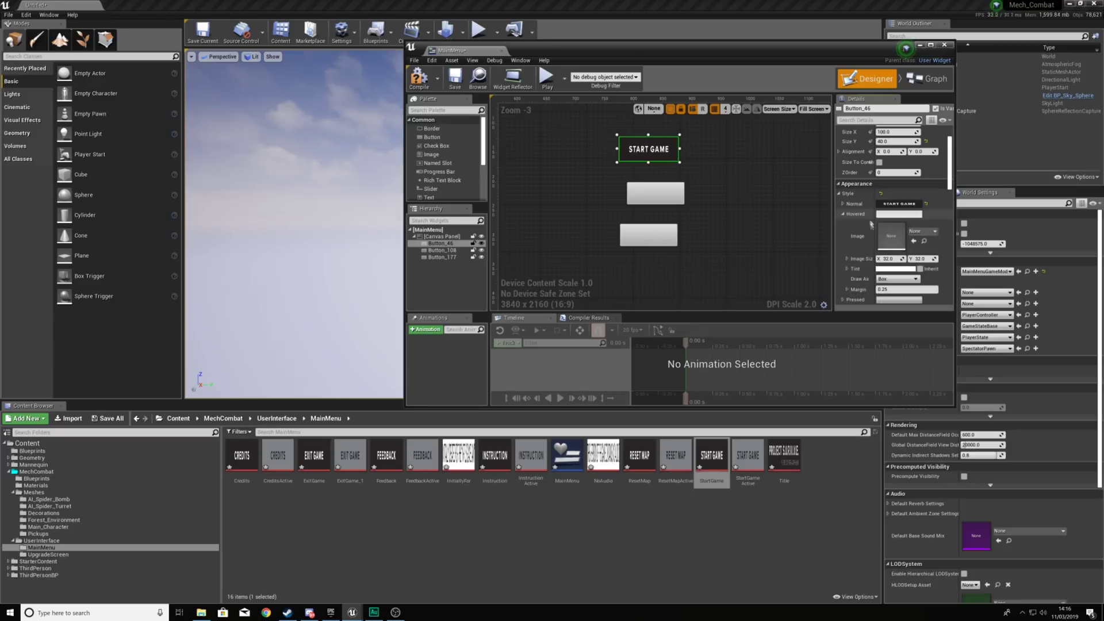
click(747, 457)
click(914, 241)
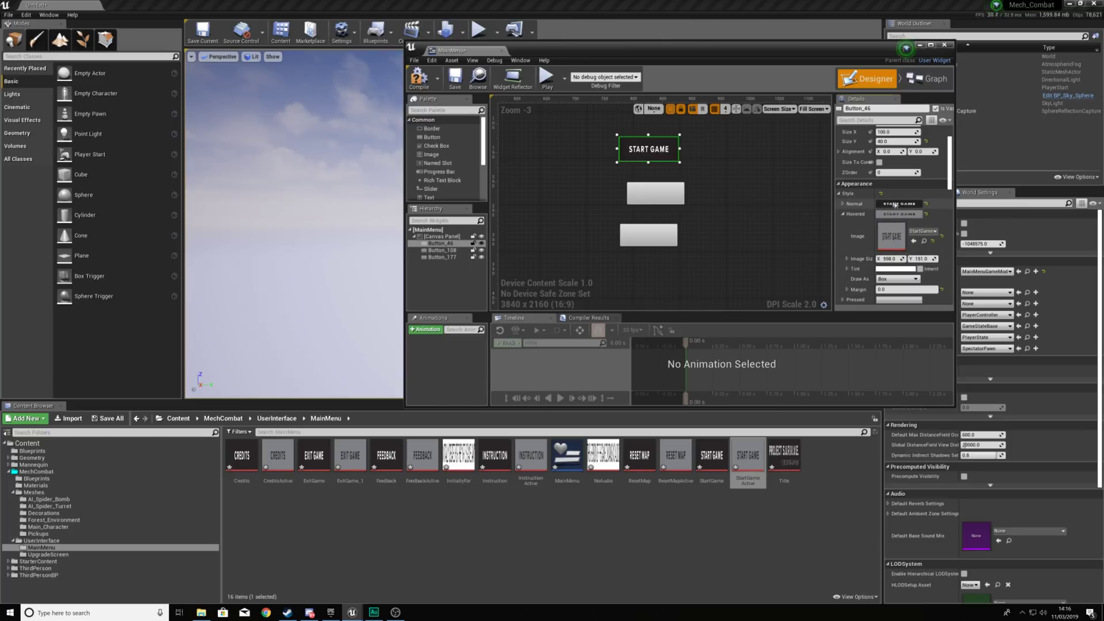
scroll(885, 241, down, 2)
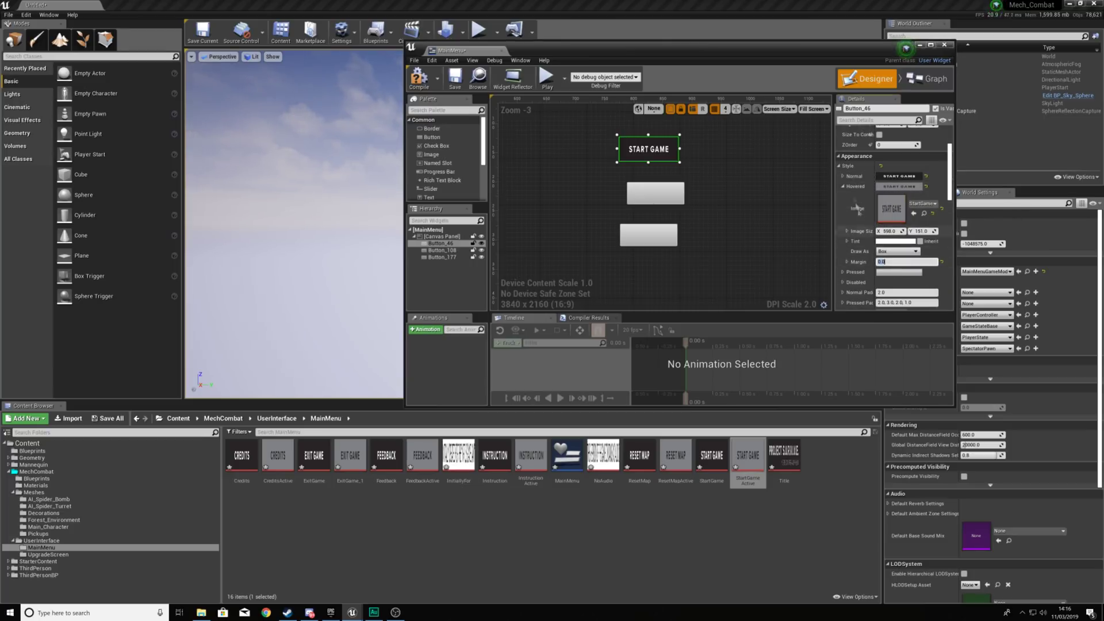
Assign the StartGame texture to the top button's Pressed style image with a margin of 0.0, and maximize the widget editor window.
click(842, 186)
click(842, 196)
drag(724, 465, 892, 224)
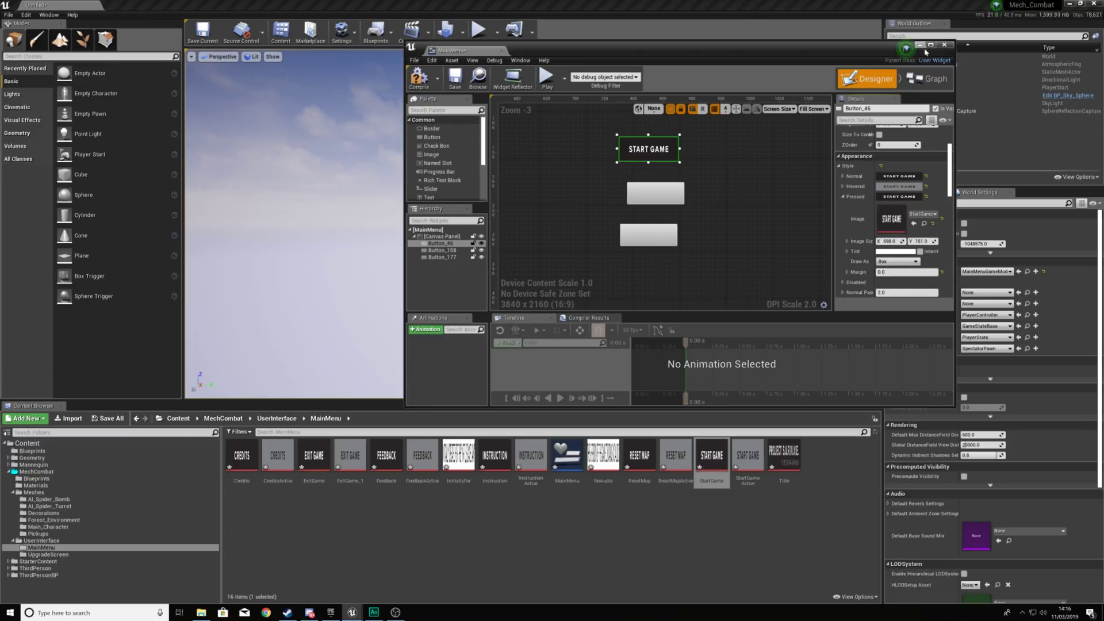
click(930, 45)
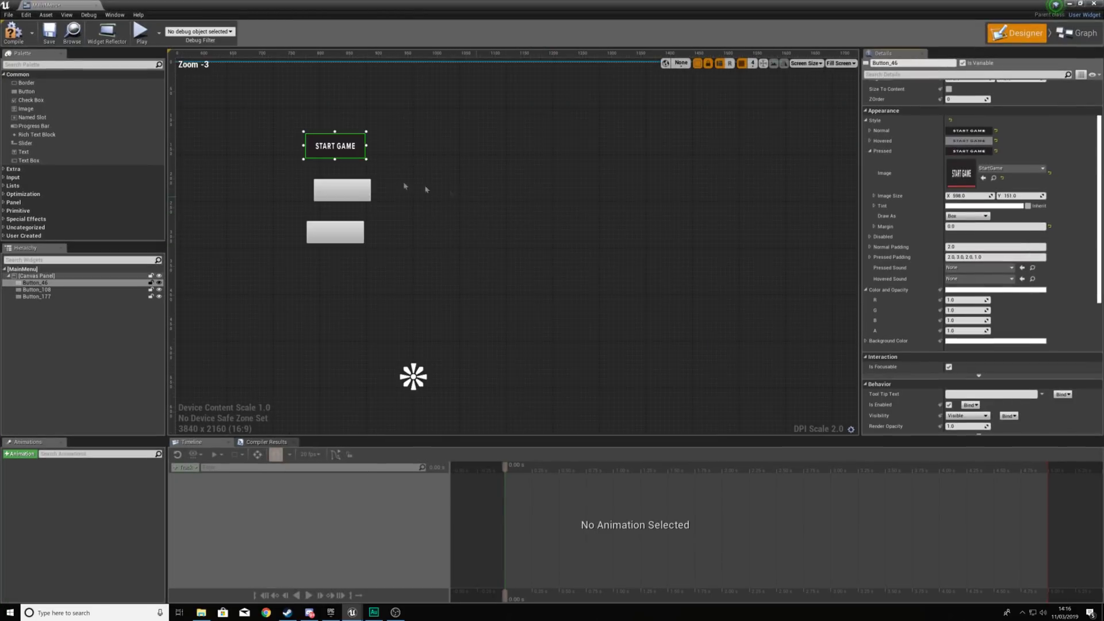
Set the Start Game button's size to 598 by 151 and move it to about X -272, Y -404.
mouse_move(382, 164)
mouse_down()
mouse_move(467, 180)
mouse_move(398, 161)
mouse_up()
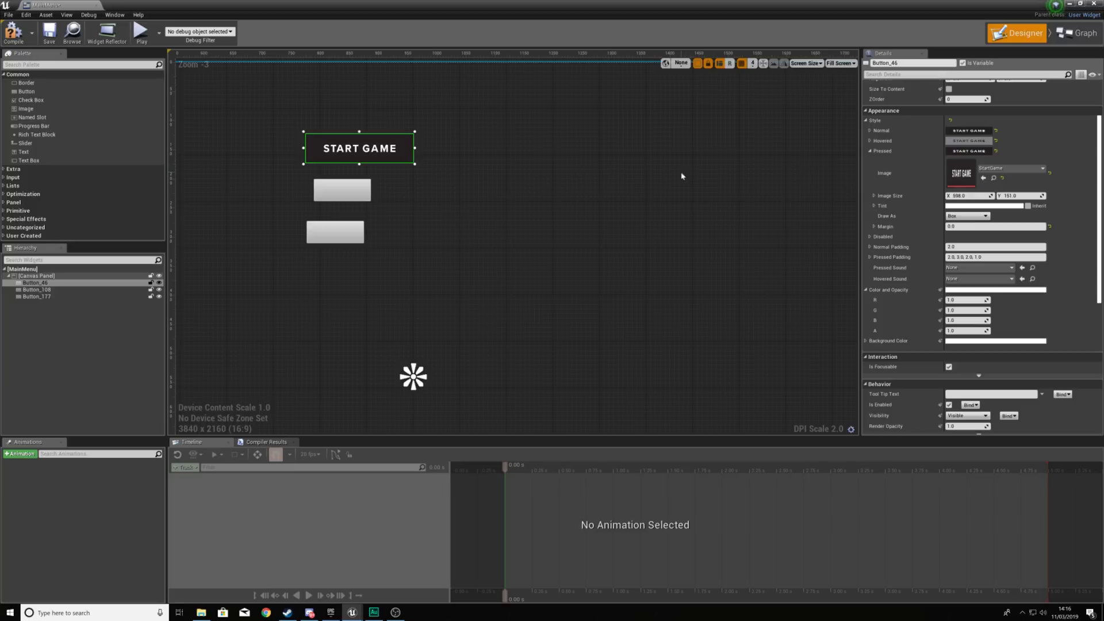
scroll(925, 207, up, 3)
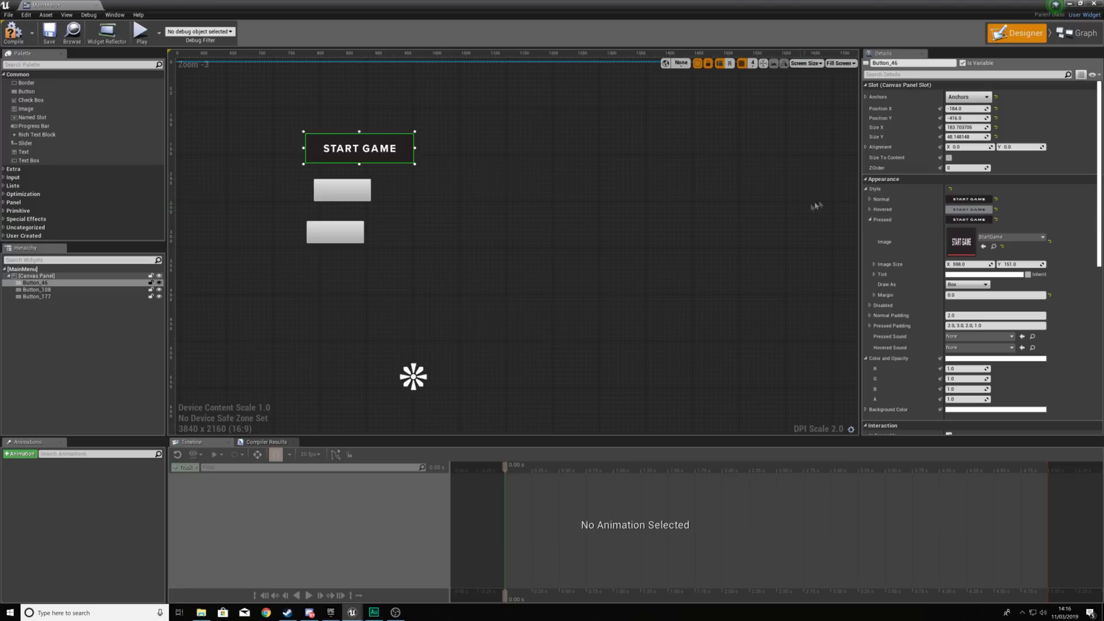
click(964, 127)
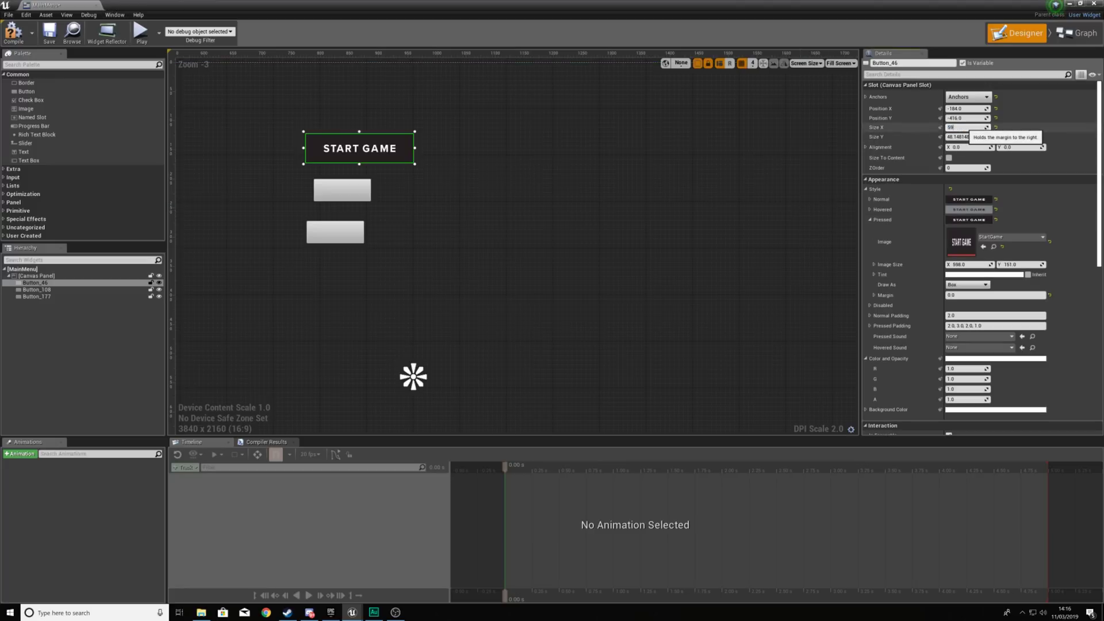
key(Tab)
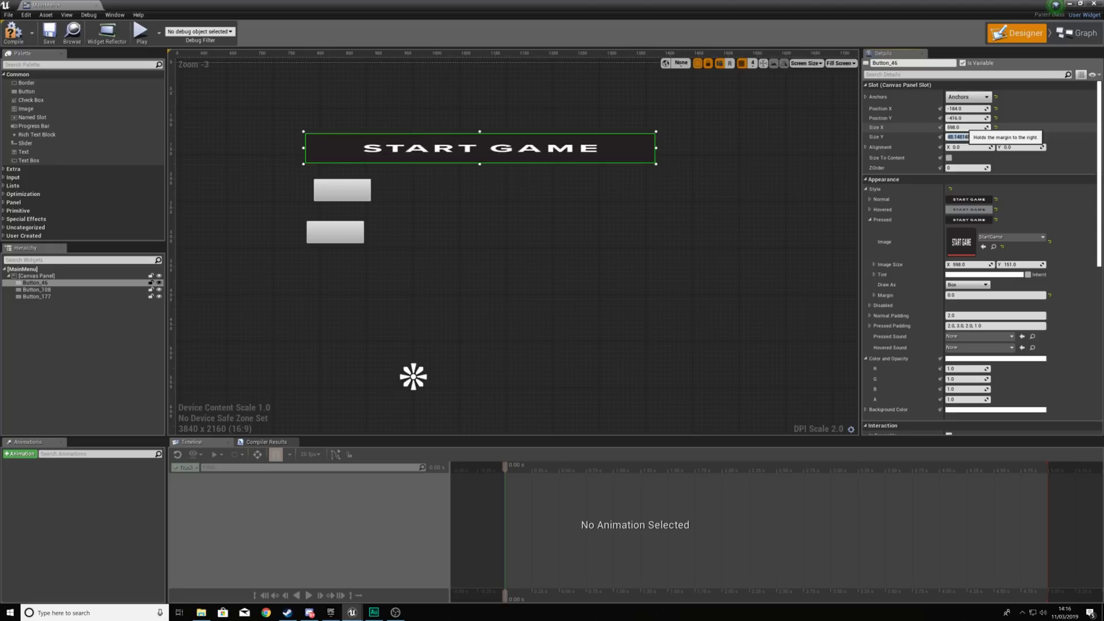
text(151)
key(Return)
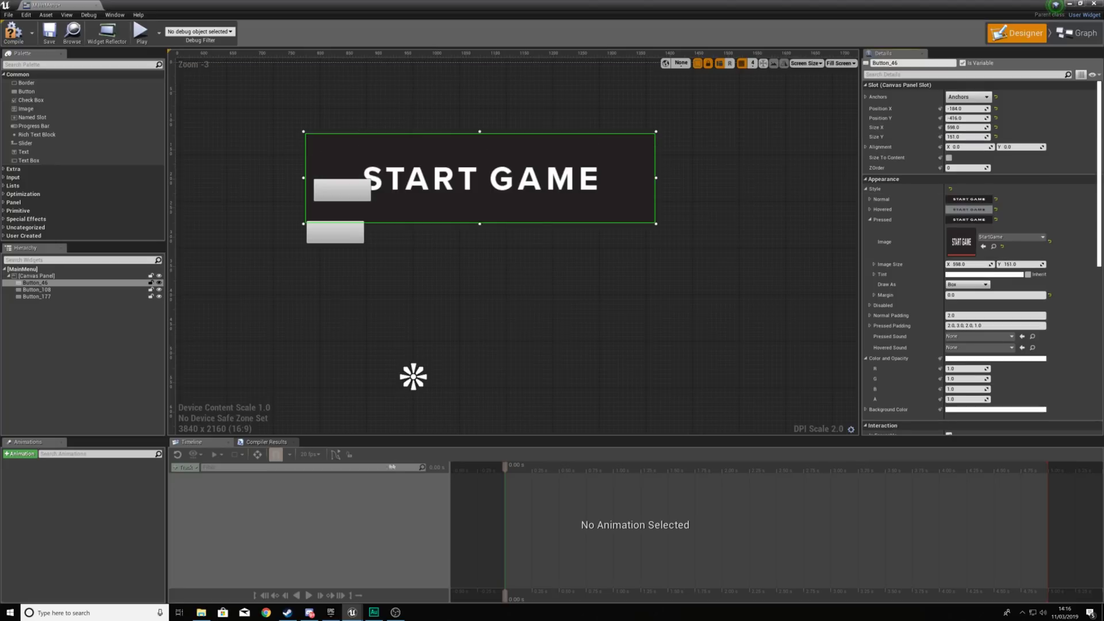
scroll(416, 386, down, 6)
scroll(544, 387, up, 3)
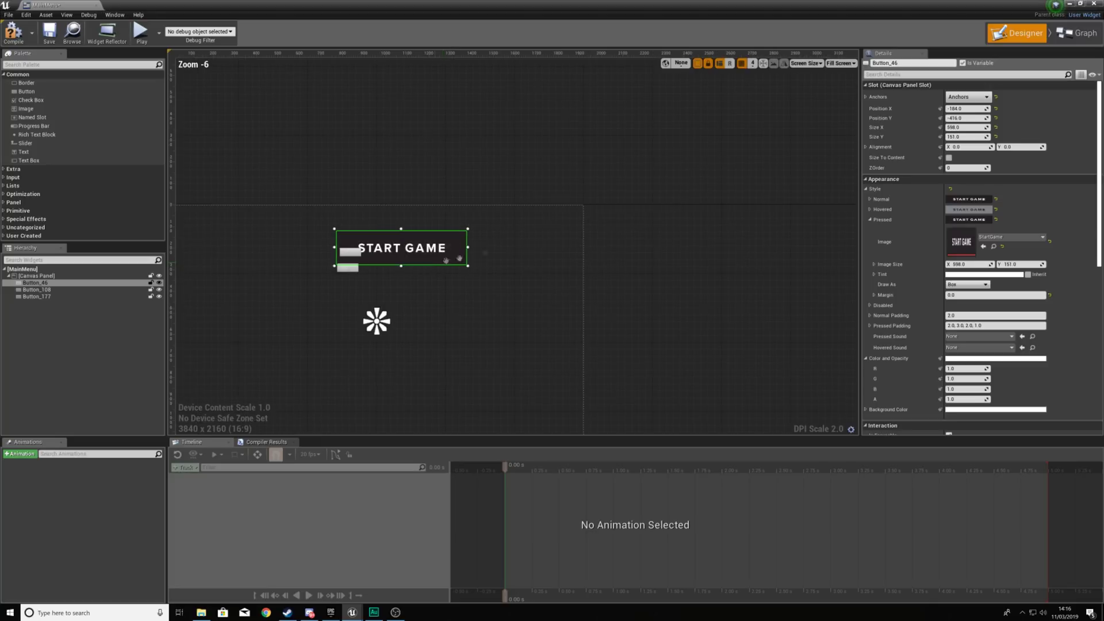
mouse_move(479, 231)
mouse_down()
mouse_move(449, 244)
mouse_move(460, 234)
mouse_up()
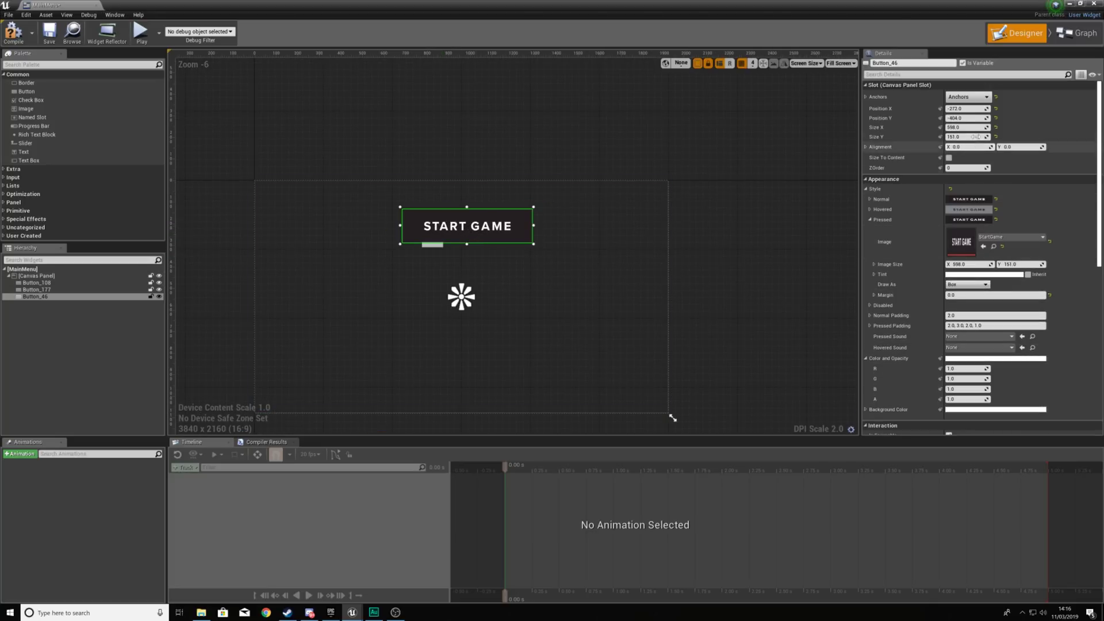
Reduce the Start Game button's size, trying 60 by 15 and 120 by 30.
click(968, 263)
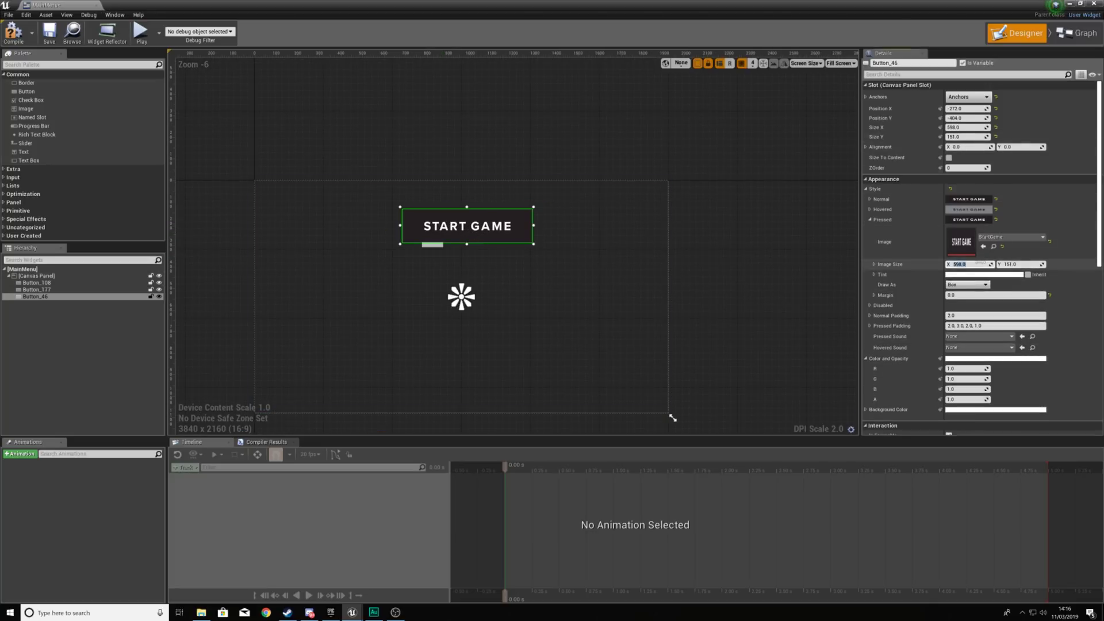
click(967, 127)
text(60)
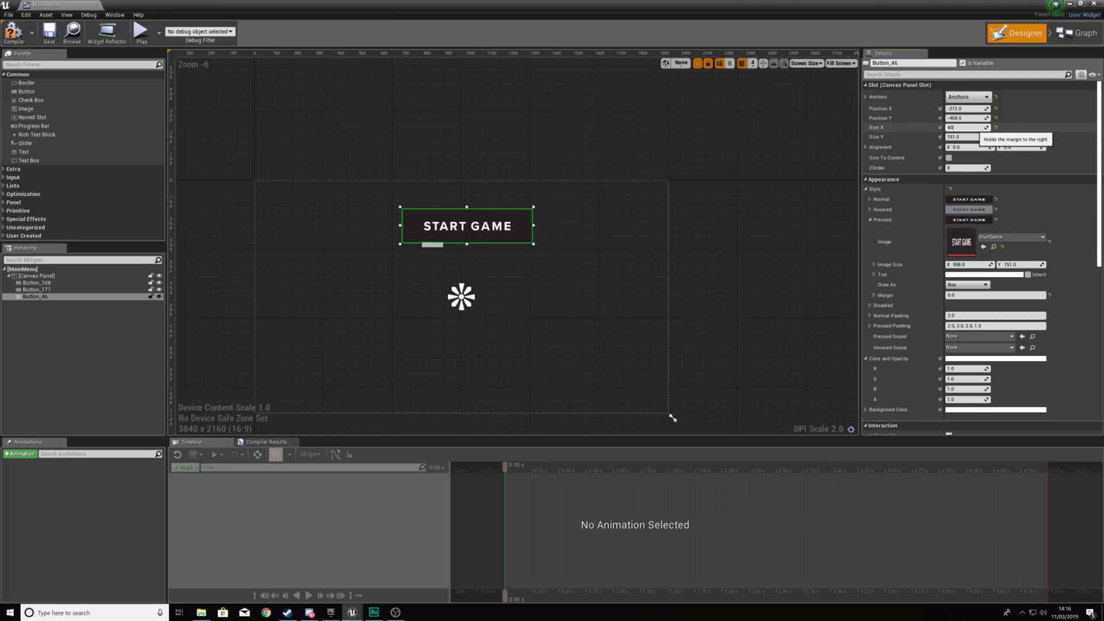
key(Tab)
text(15)
key(Return)
click(966, 127)
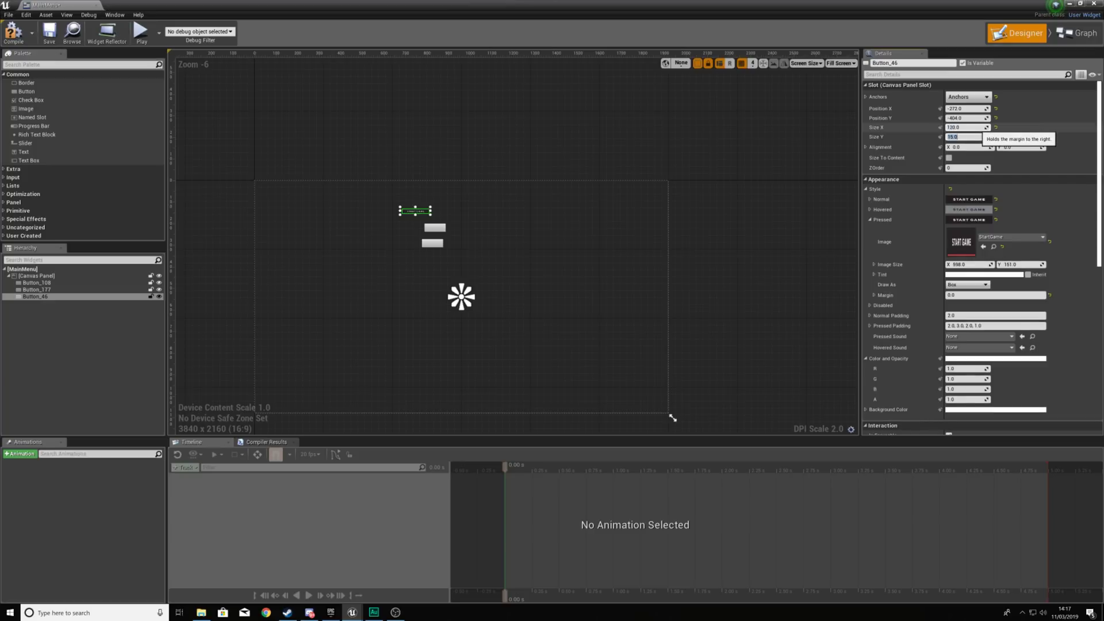
text(30)
key(Return)
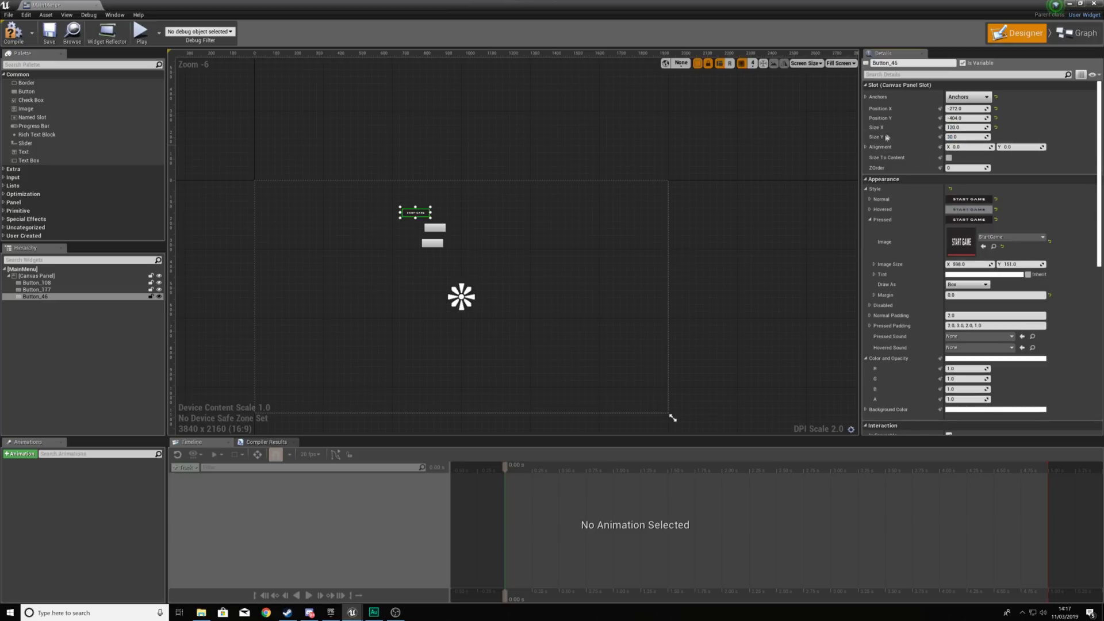
Set the Start Game button's size to 240 by 60 and move it to about X -128, Y -328.
click(957, 127)
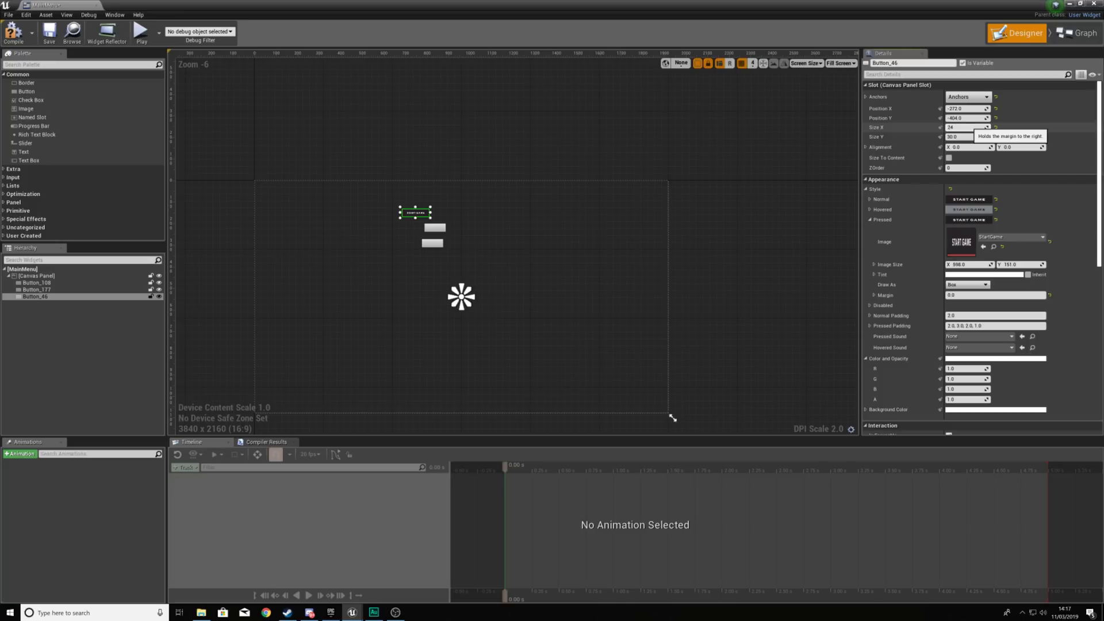
key(Return)
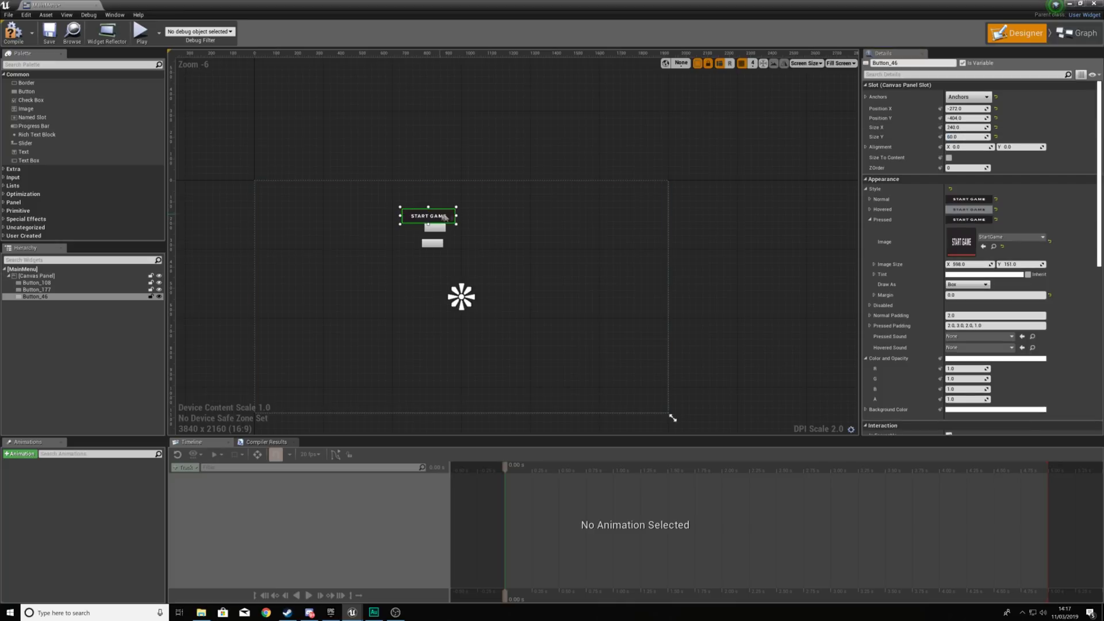
drag(444, 219, 462, 236)
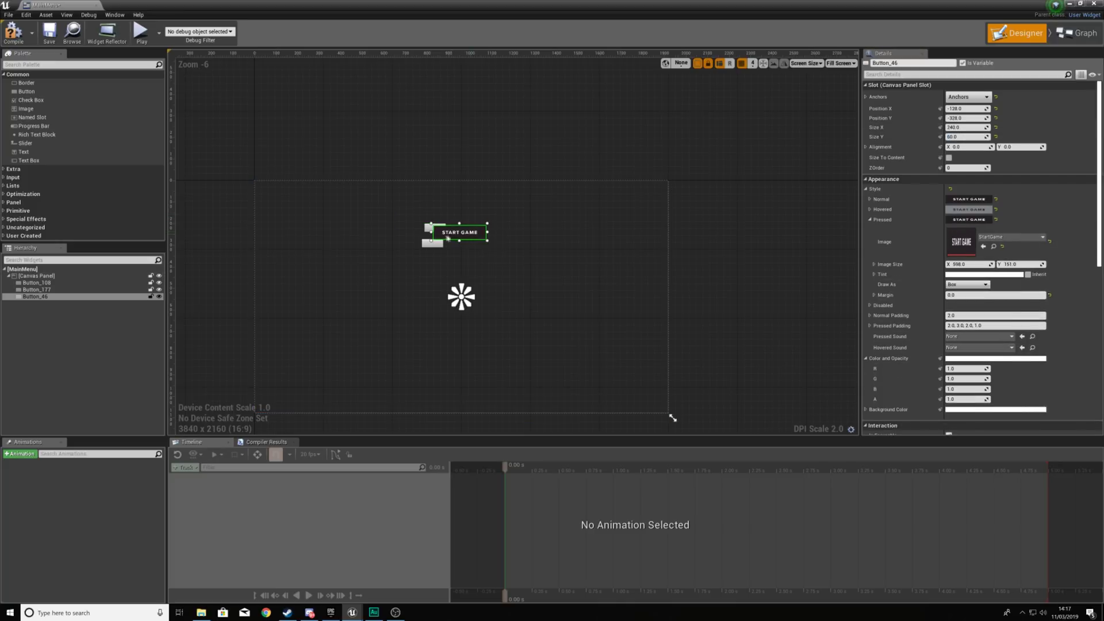
Move the two blank buttons below the Start Game button, clear of its image.
scroll(470, 239, up, 7)
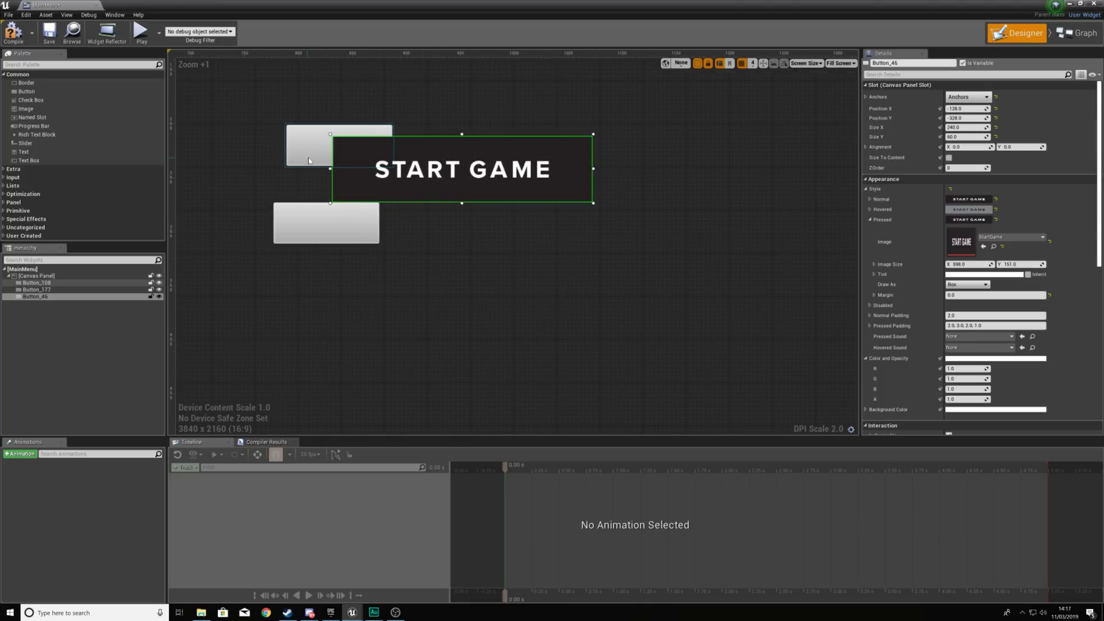
drag(340, 230, 362, 395)
drag(309, 131, 404, 239)
Set the middle button's size to 240 by 60, matching the Start Game button.
click(506, 175)
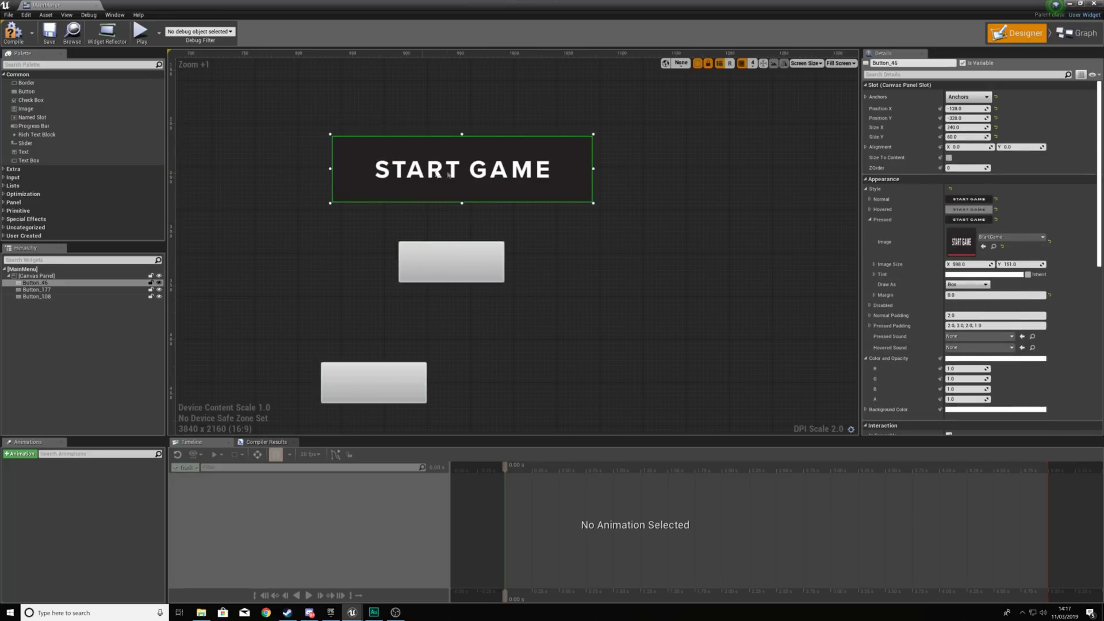
click(966, 128)
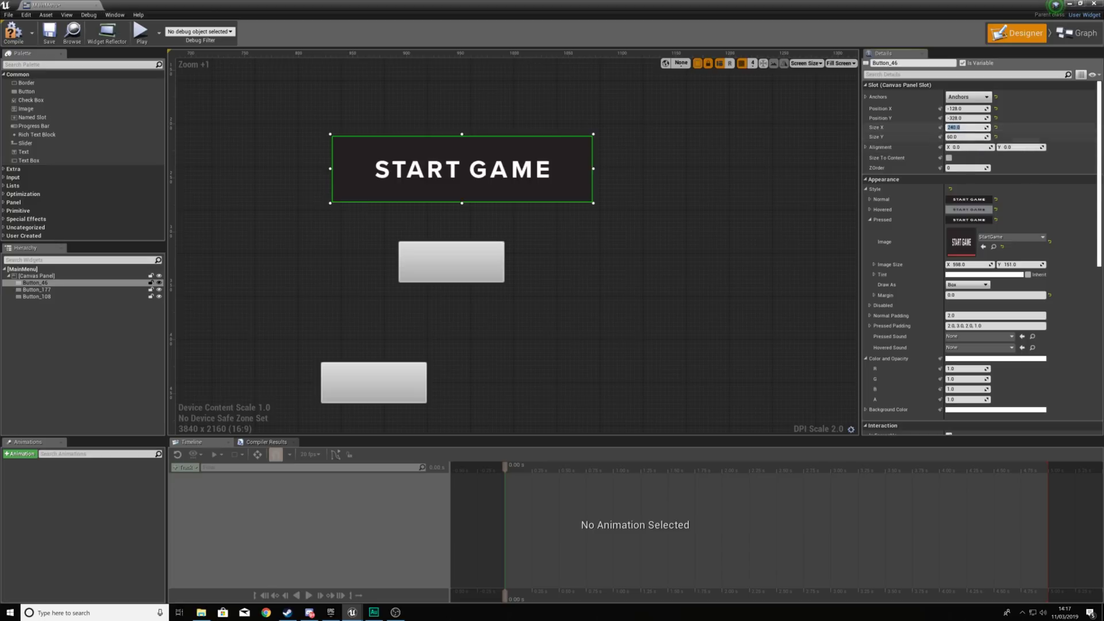
click(432, 246)
click(966, 128)
text(240)
key(Tab)
text(60)
key(Return)
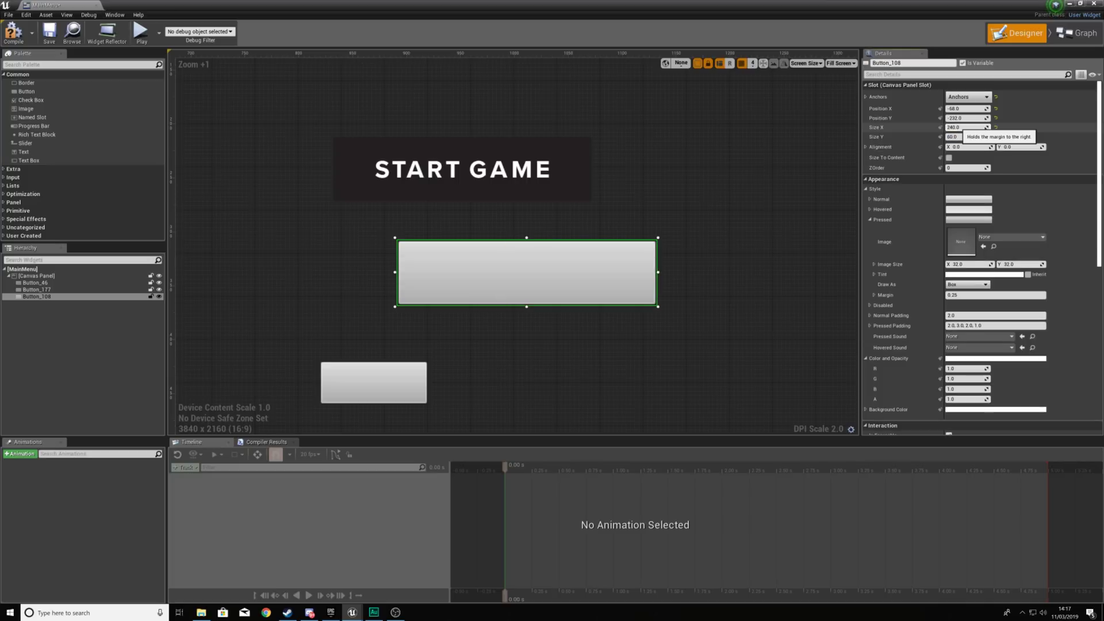
Set the bottom button's size to 240 by 60.
click(371, 367)
click(966, 128)
text(240)
key(Tab)
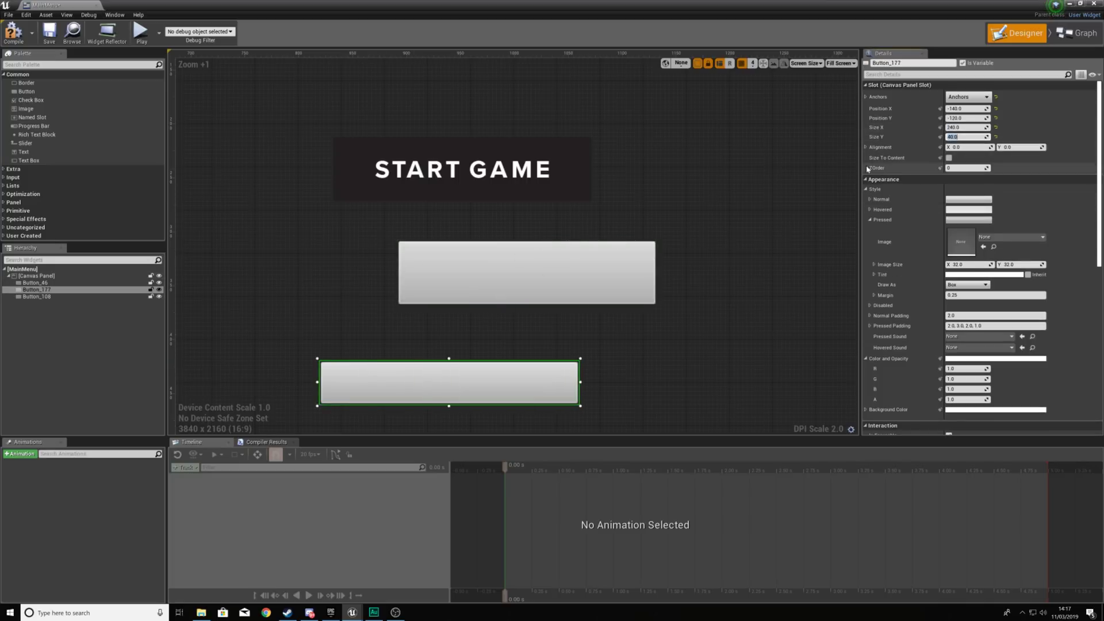
text(60)
key(Return)
Arrange the two blank buttons in a column beneath the Start Game button.
drag(500, 408, 533, 374)
drag(484, 262, 476, 273)
drag(467, 335, 437, 318)
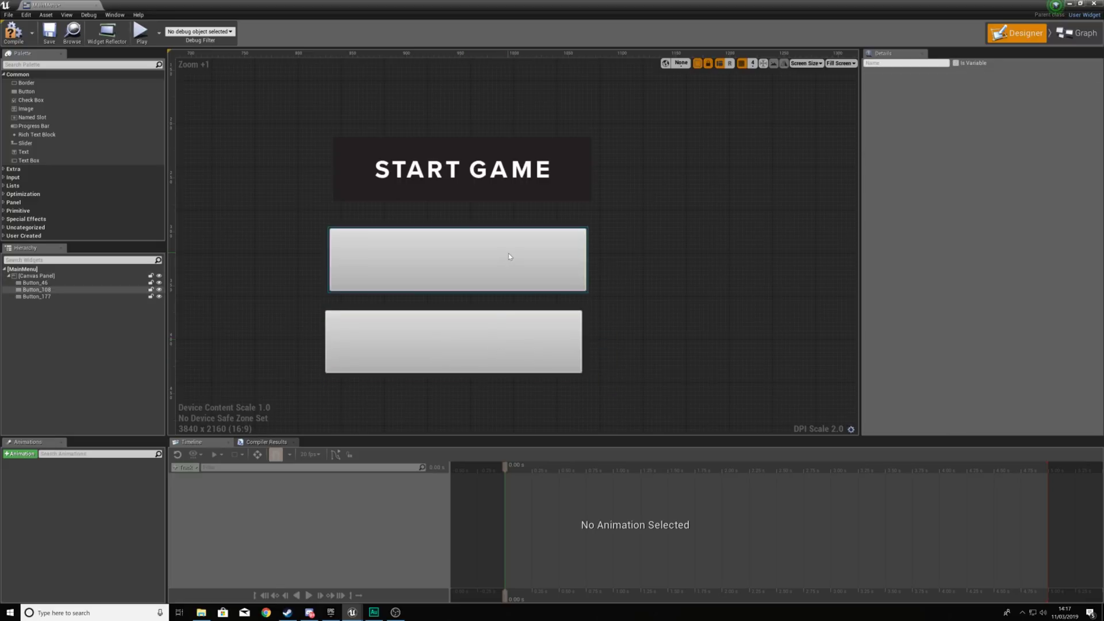
Select the middle button, expand its Normal style, and restore the widget editor to a smaller window that leaves the image assets accessible.
click(508, 253)
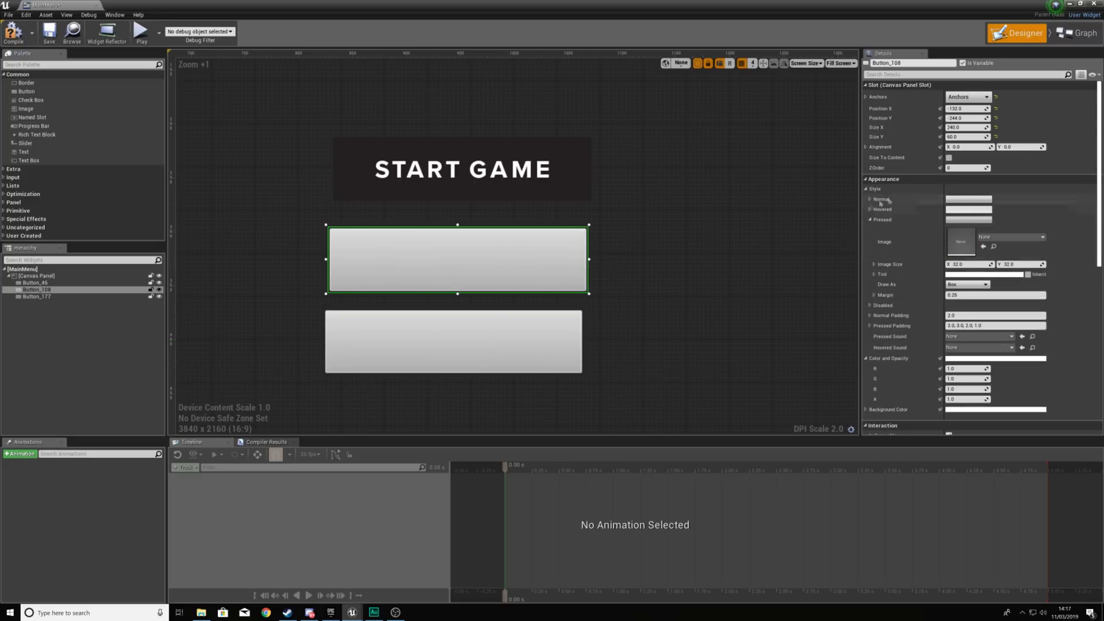
click(869, 199)
click(1010, 217)
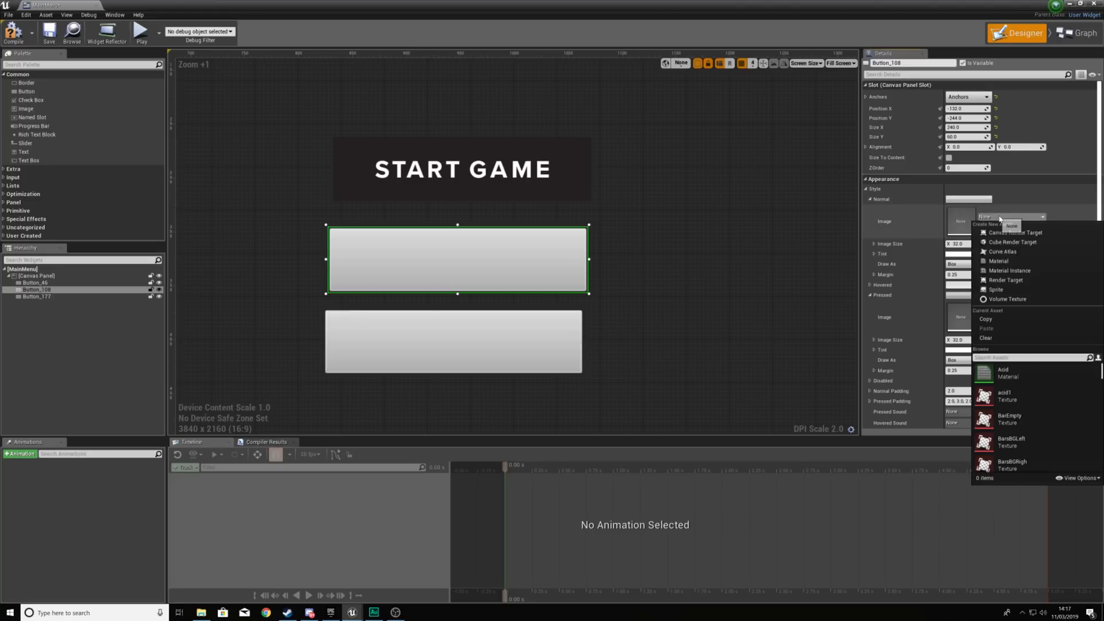
double_click(643, 9)
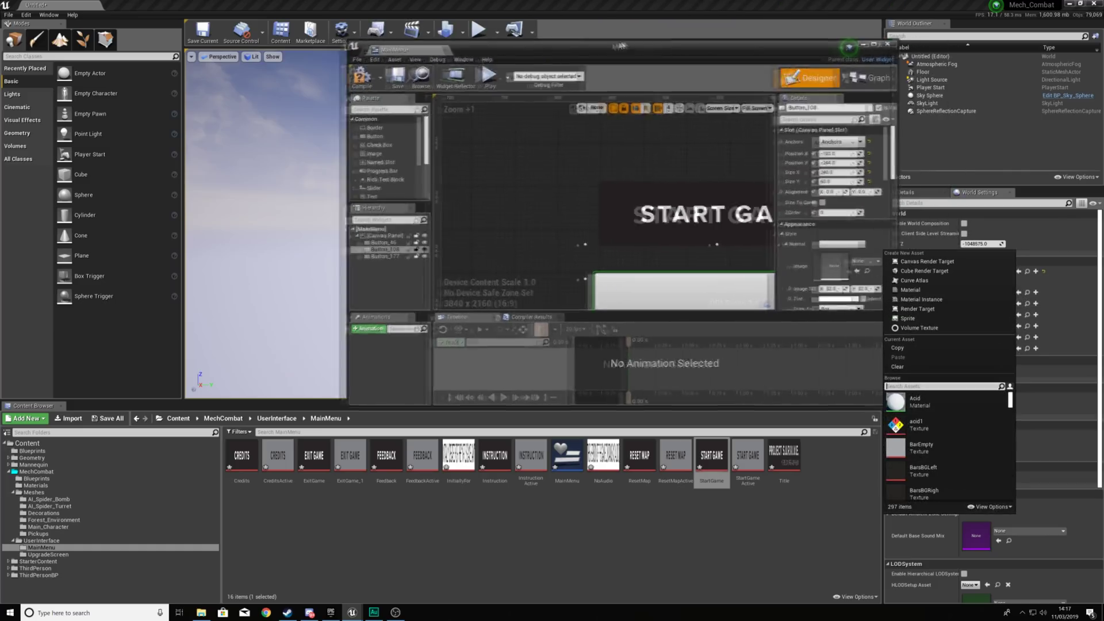
click(539, 451)
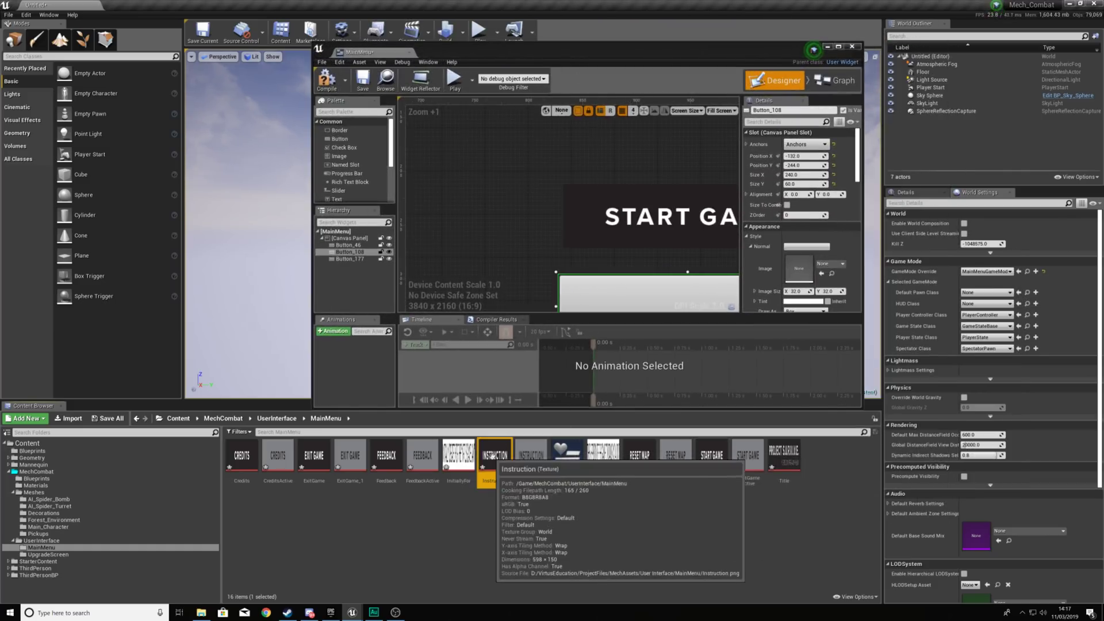
Assign the Instruction texture to the middle button's Normal style image and set that style's margin to 0.0.
click(495, 457)
click(822, 274)
scroll(823, 274, down, 1)
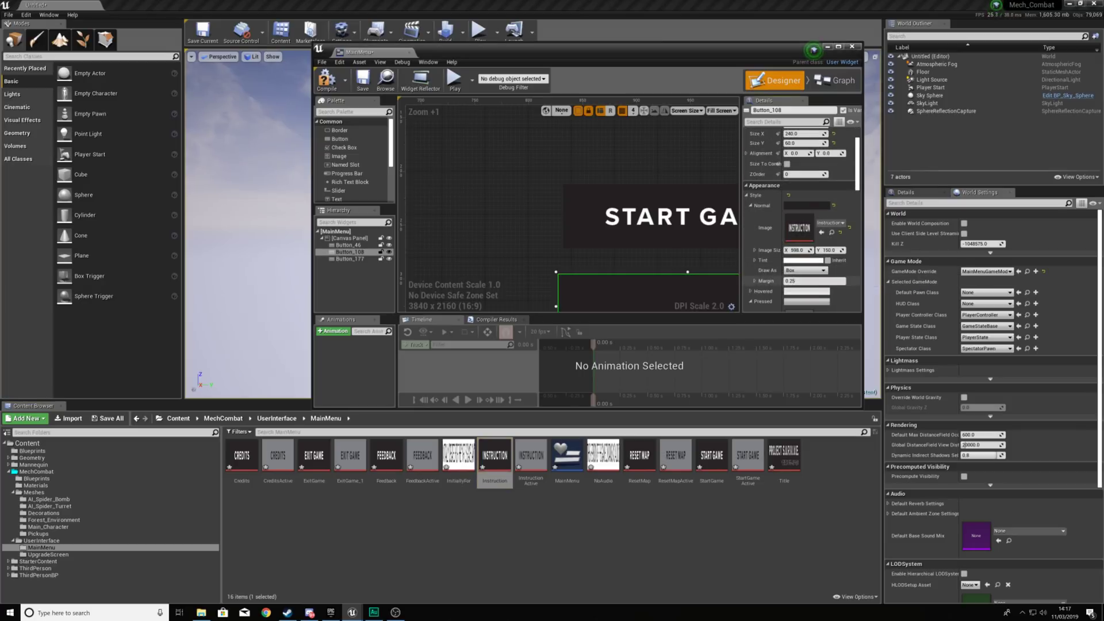
drag(814, 282, 764, 280)
Assign the InstructionActive texture to the middle button's Hovered style image and set that style's margin to 0.0.
scroll(753, 173, down, 2)
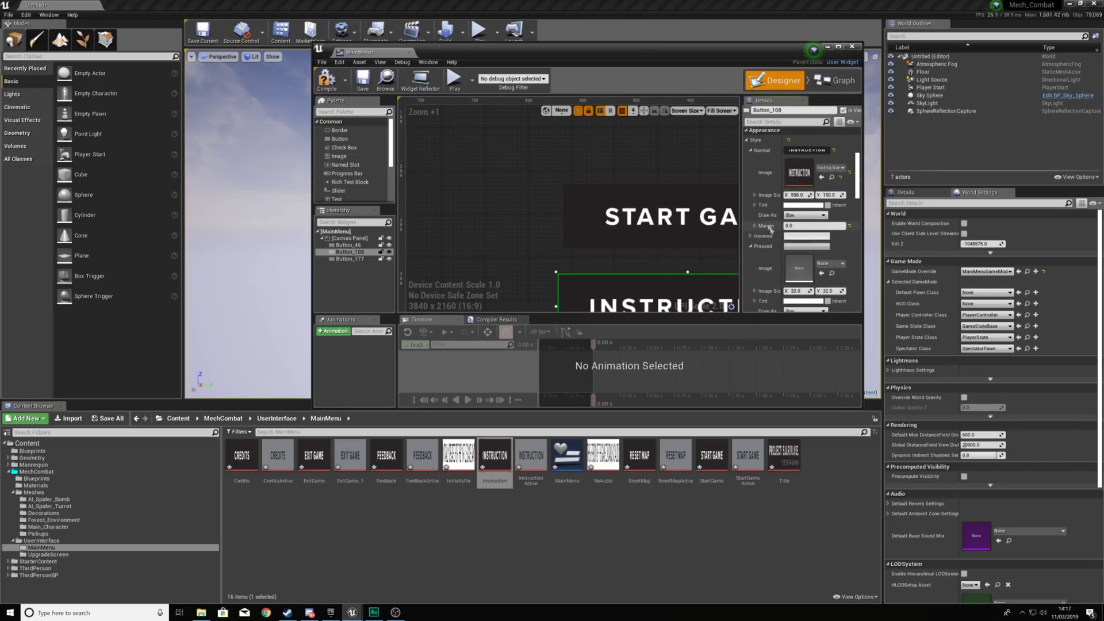
click(750, 150)
click(750, 161)
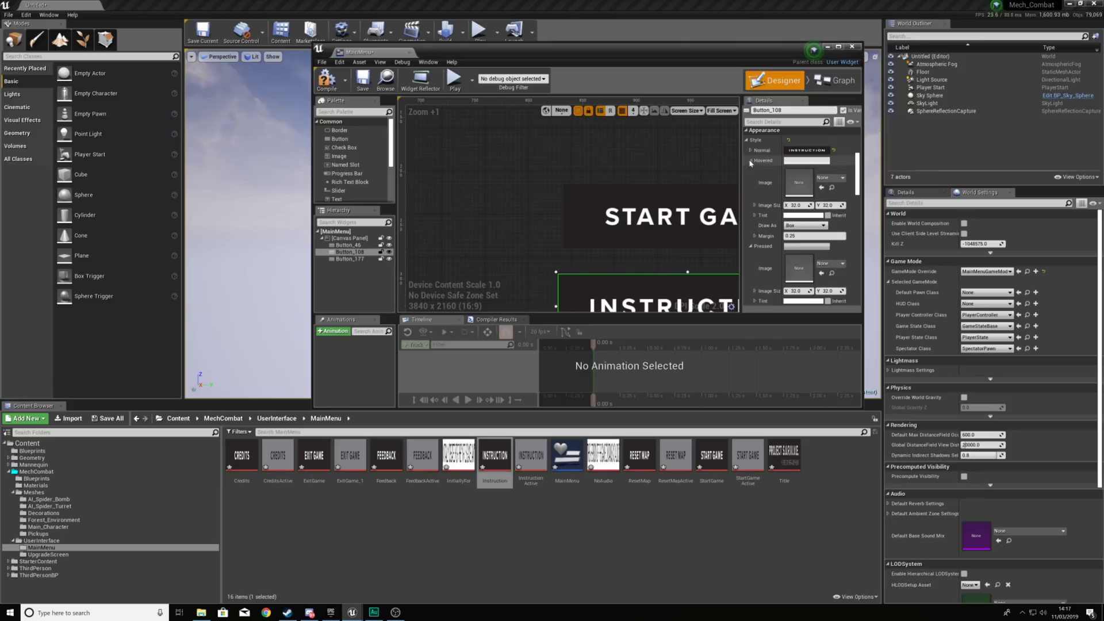
click(530, 460)
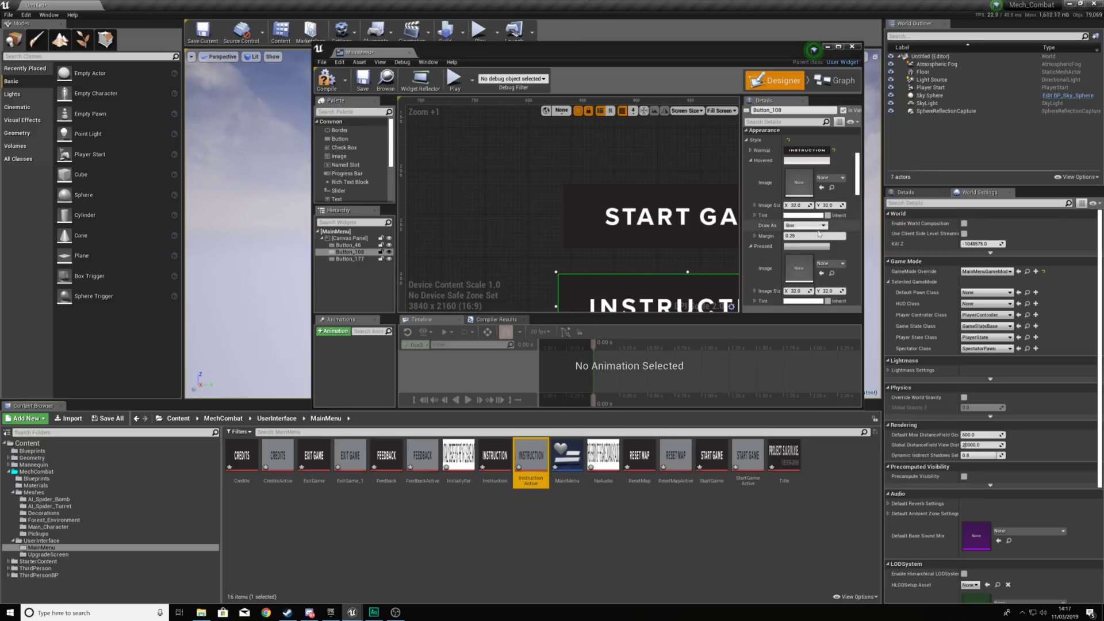
click(820, 187)
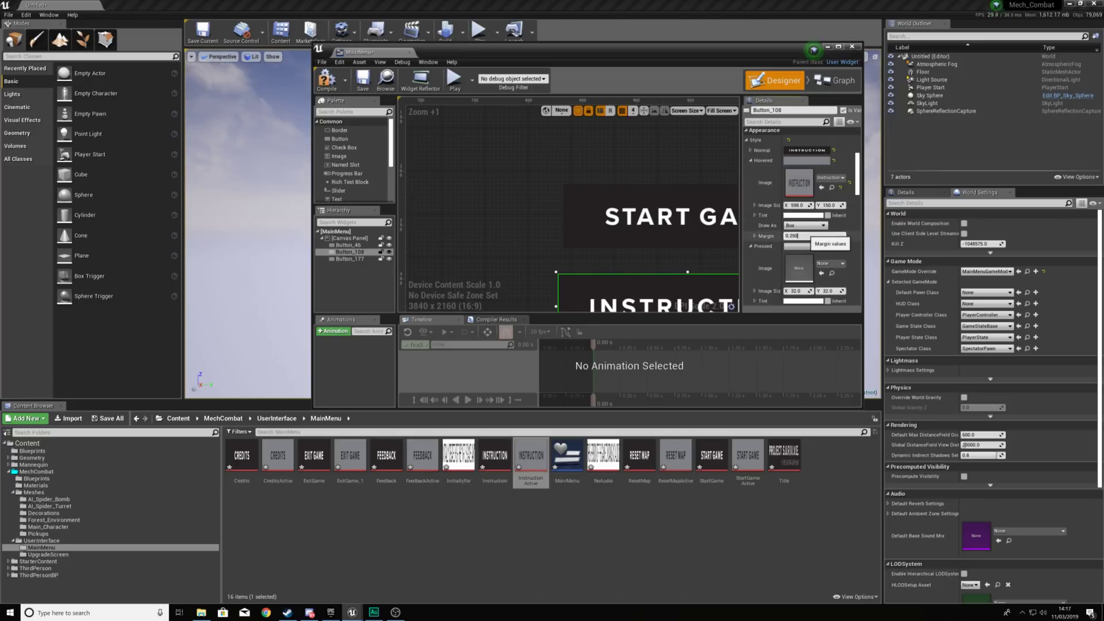
key(Return)
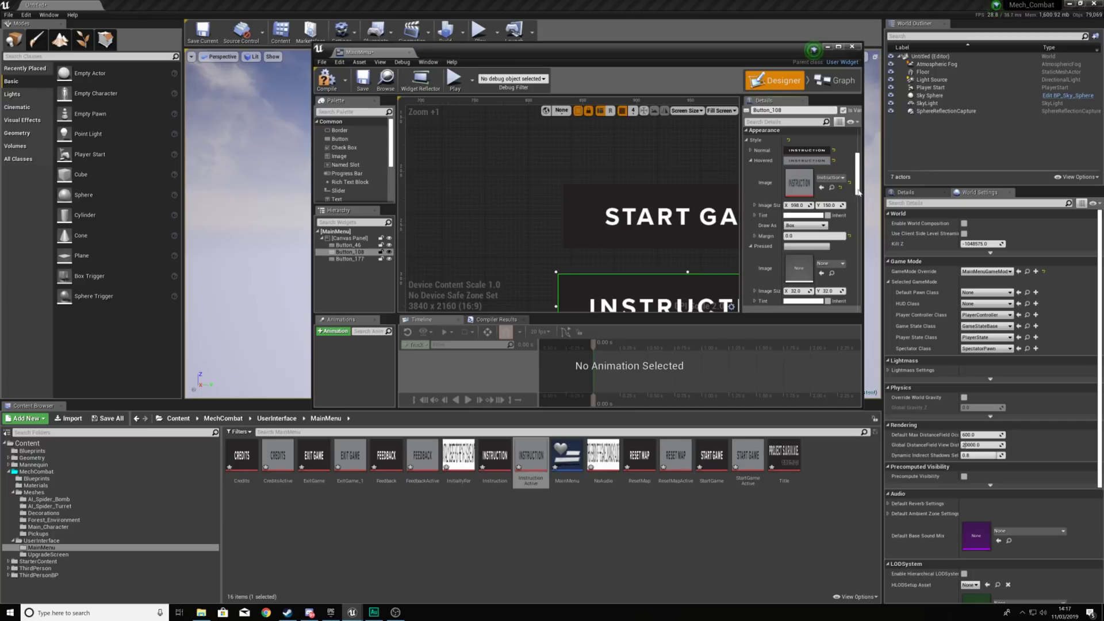
Assign the Instruction texture to the middle button's Pressed style image with a margin of 0, and select the bottom button.
scroll(858, 191, down, 3)
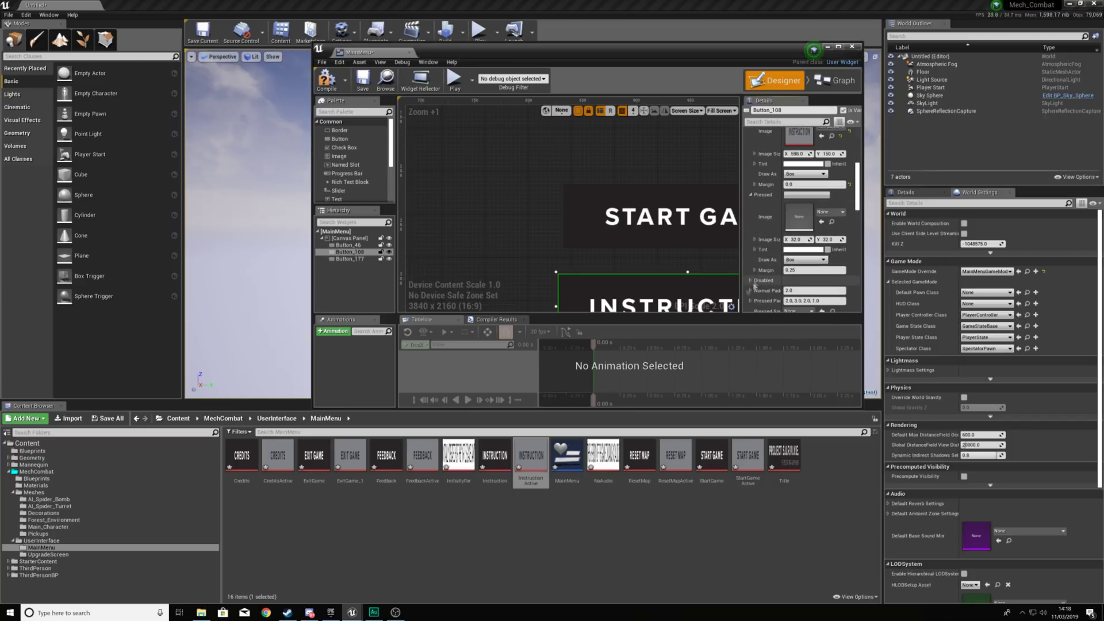
click(494, 457)
click(821, 221)
right_drag(604, 183, 473, 69)
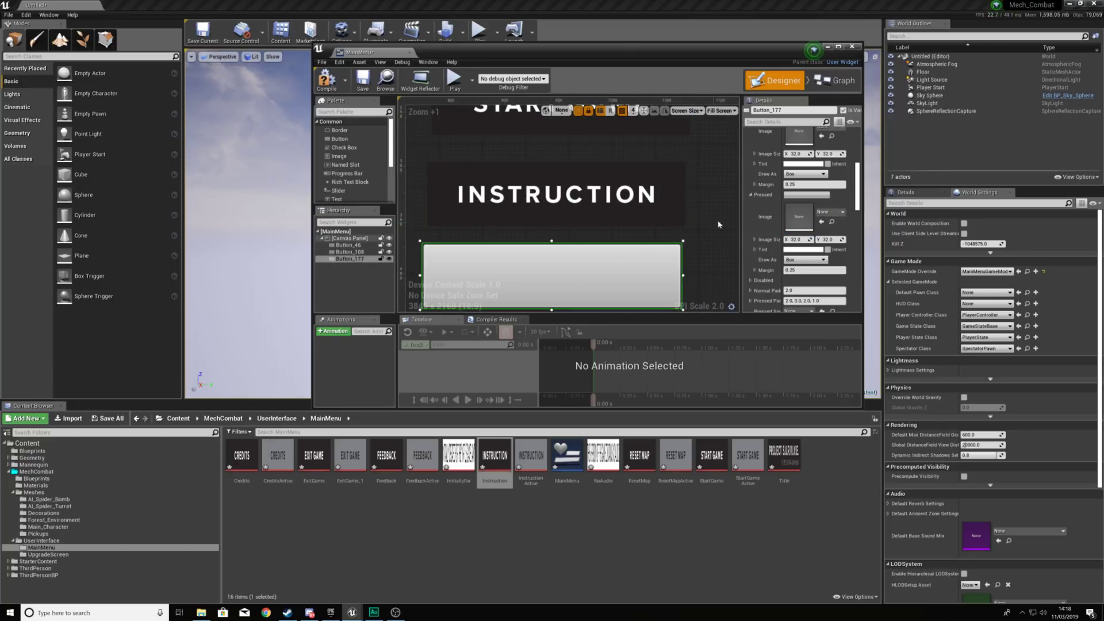
click(815, 270)
text(0)
click(608, 253)
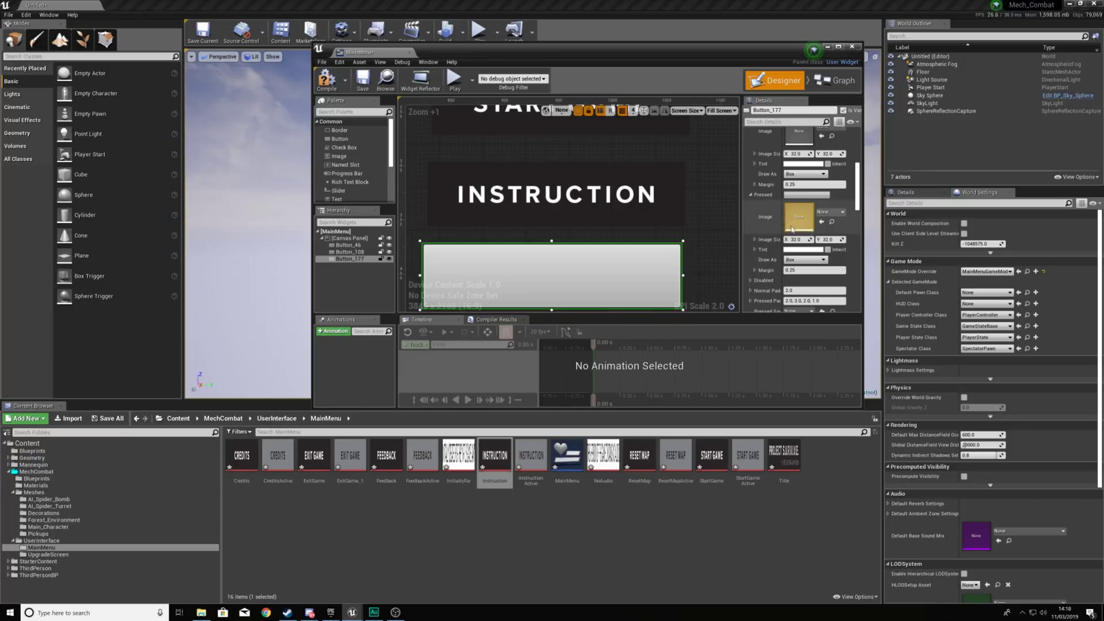
Assign the ExitGame texture to the bottom button's Normal style image and set that style's margin to 0.
scroll(801, 227, up, 3)
click(829, 181)
click(726, 162)
click(749, 155)
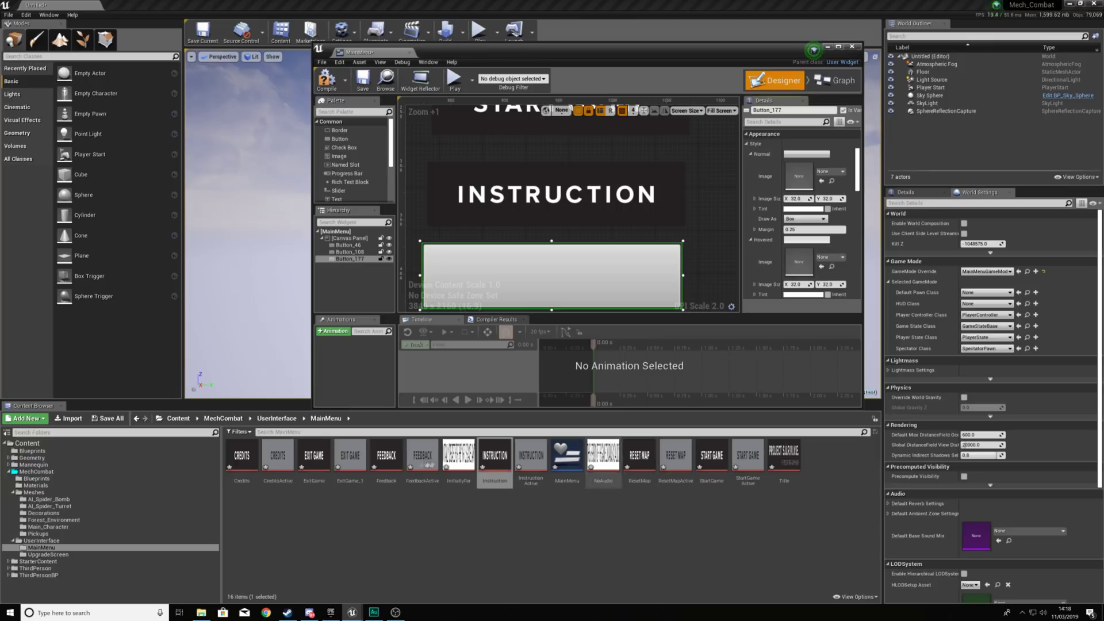
click(314, 460)
click(821, 181)
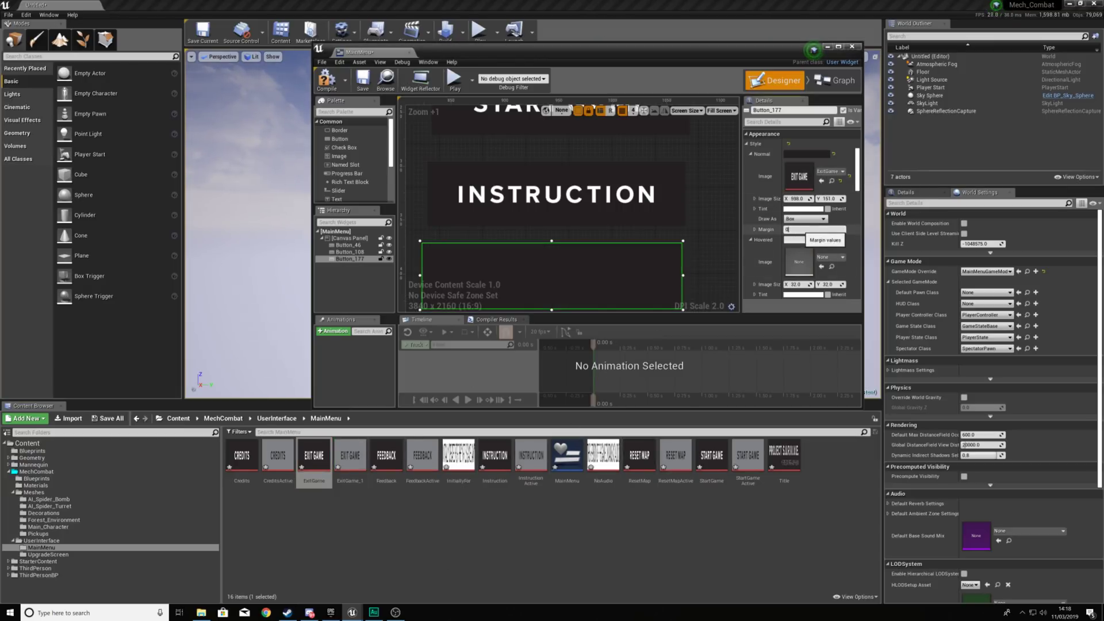
click(750, 154)
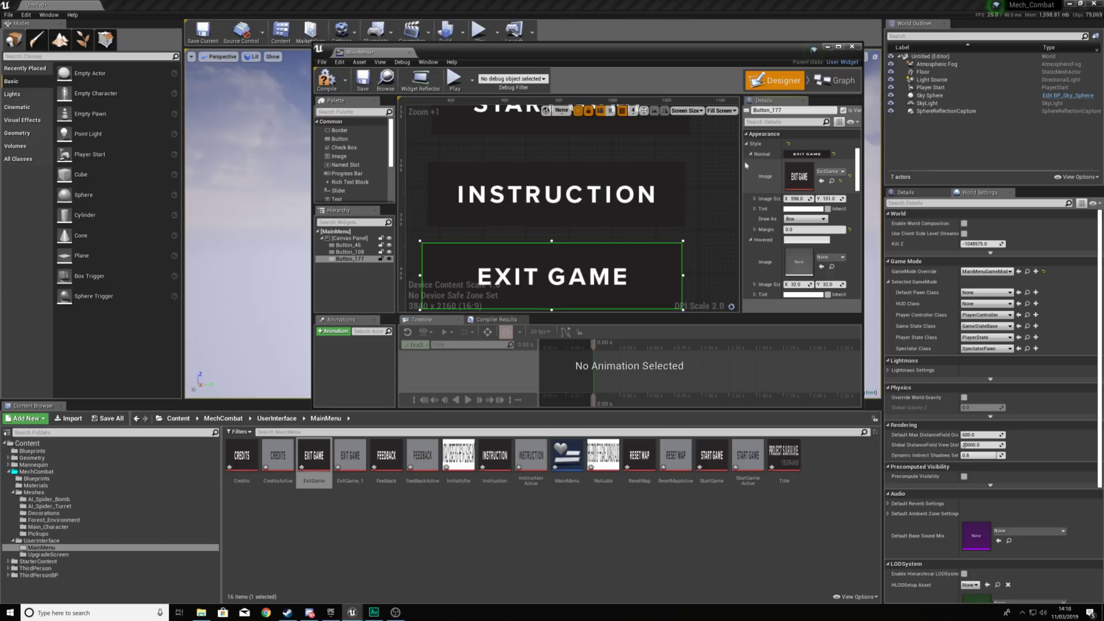
Assign the ExitGame_1 texture to the bottom button's Hovered style image and set that style's margin to 0.
click(828, 181)
click(358, 463)
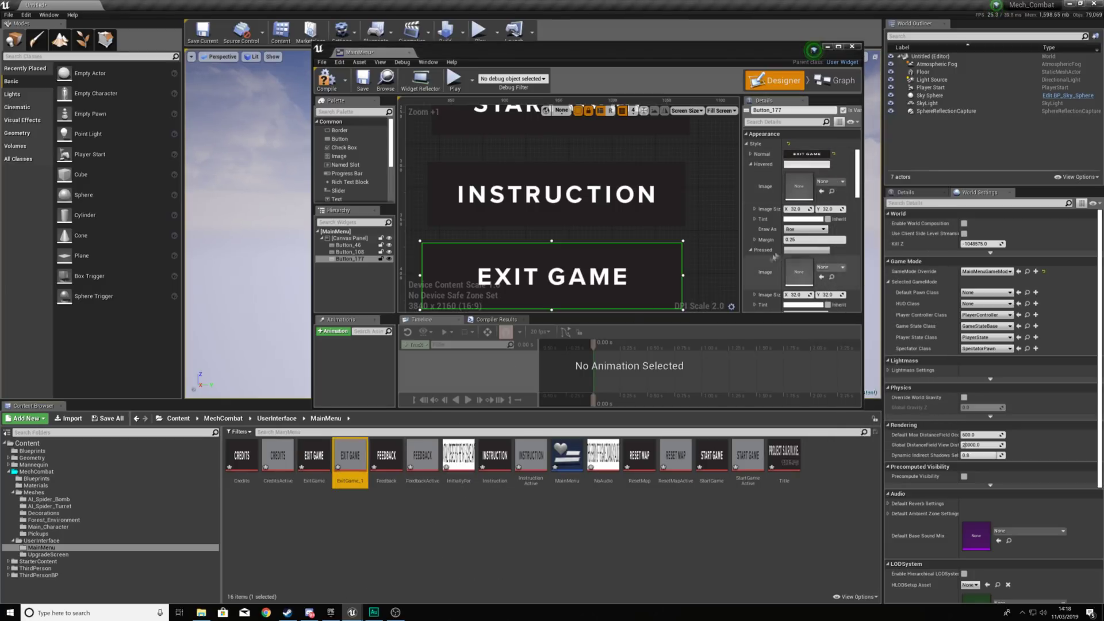
click(821, 191)
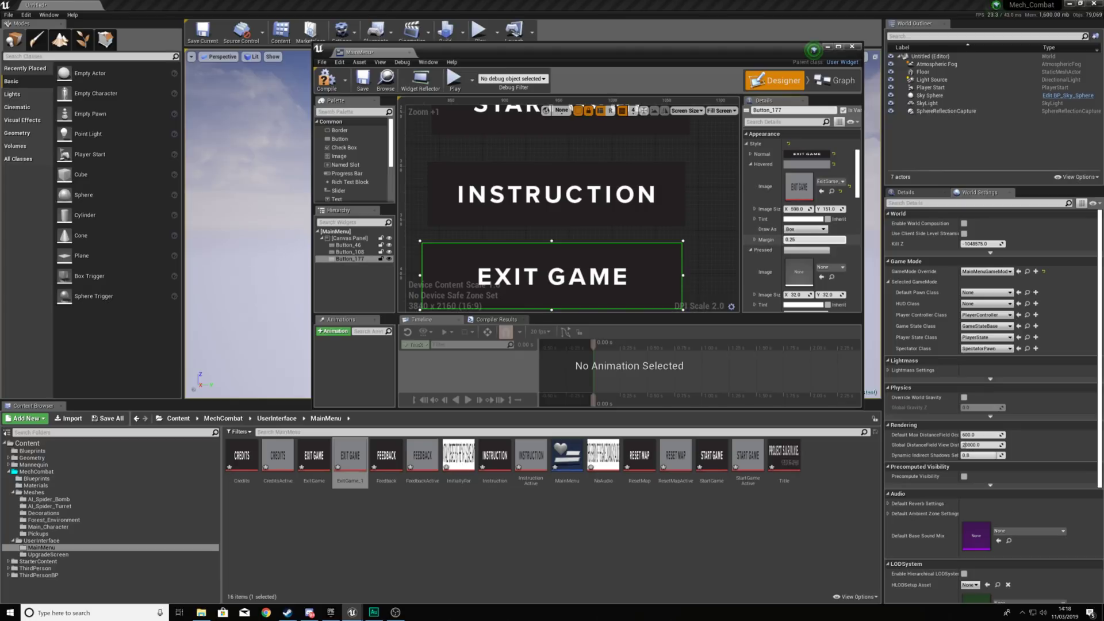
text(0)
key(Return)
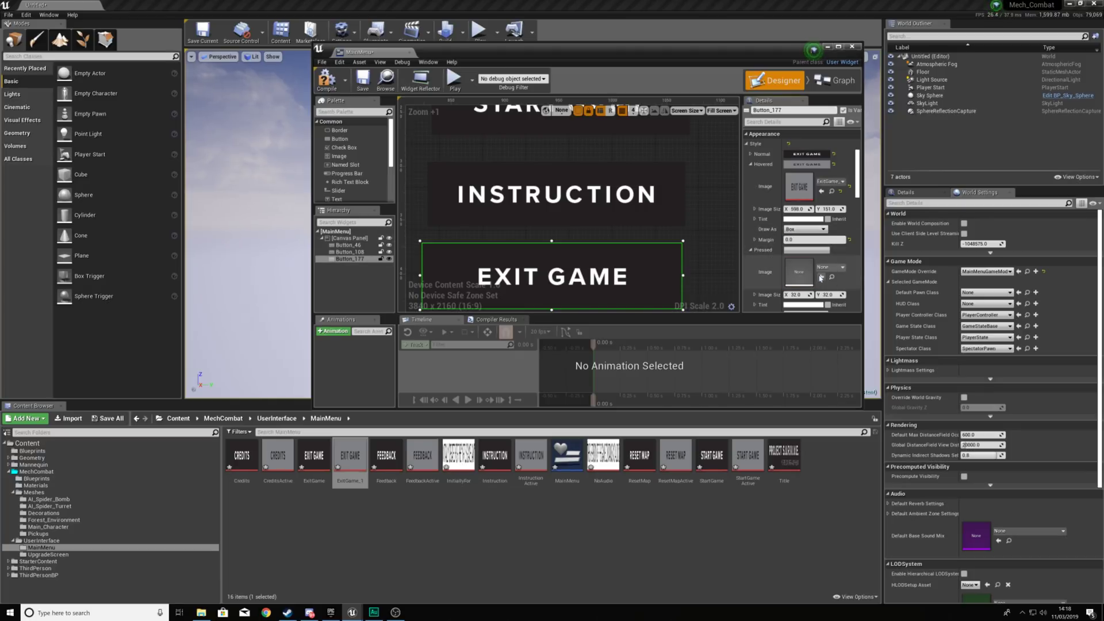
Assign the ExitGame texture to the bottom button's Pressed style image and set that style's margin to 0.
click(314, 459)
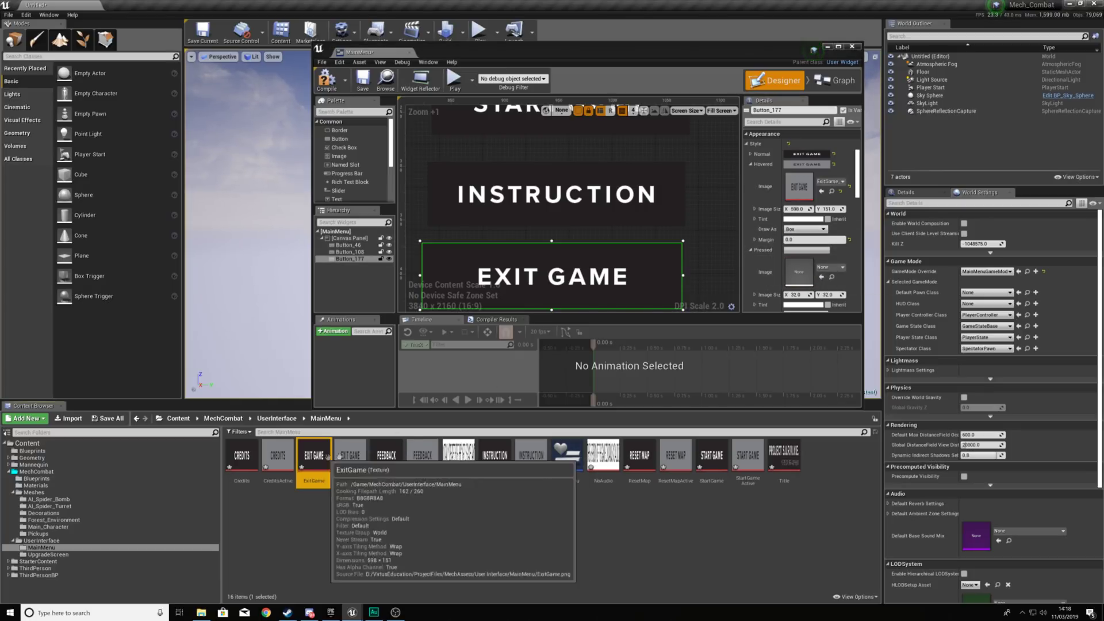
click(821, 277)
scroll(822, 281, down, 2)
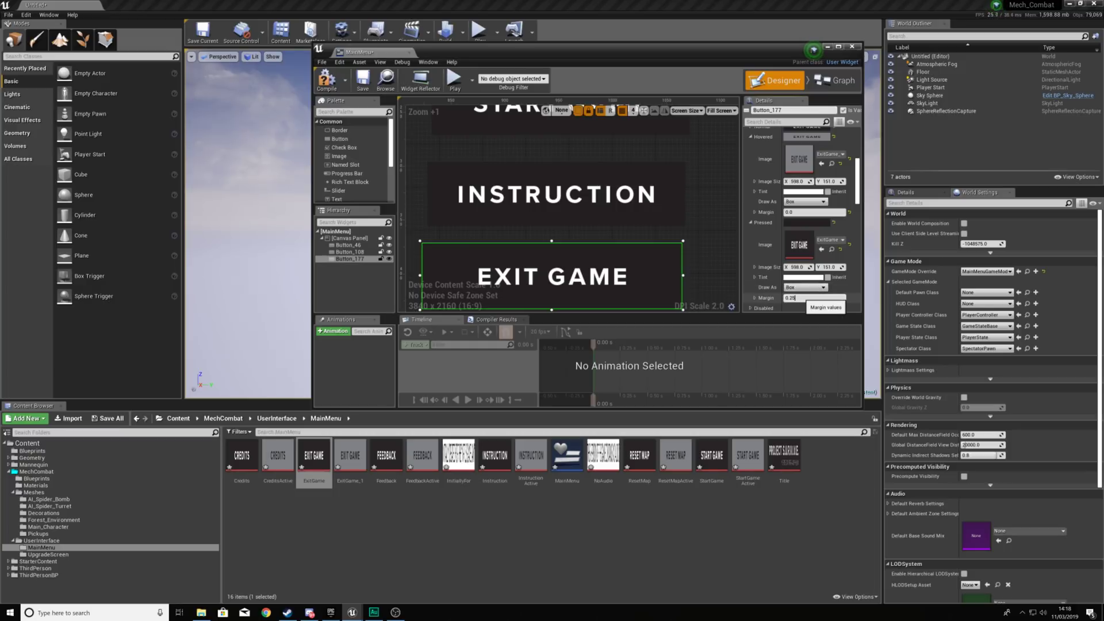
text(0)
key(Return)
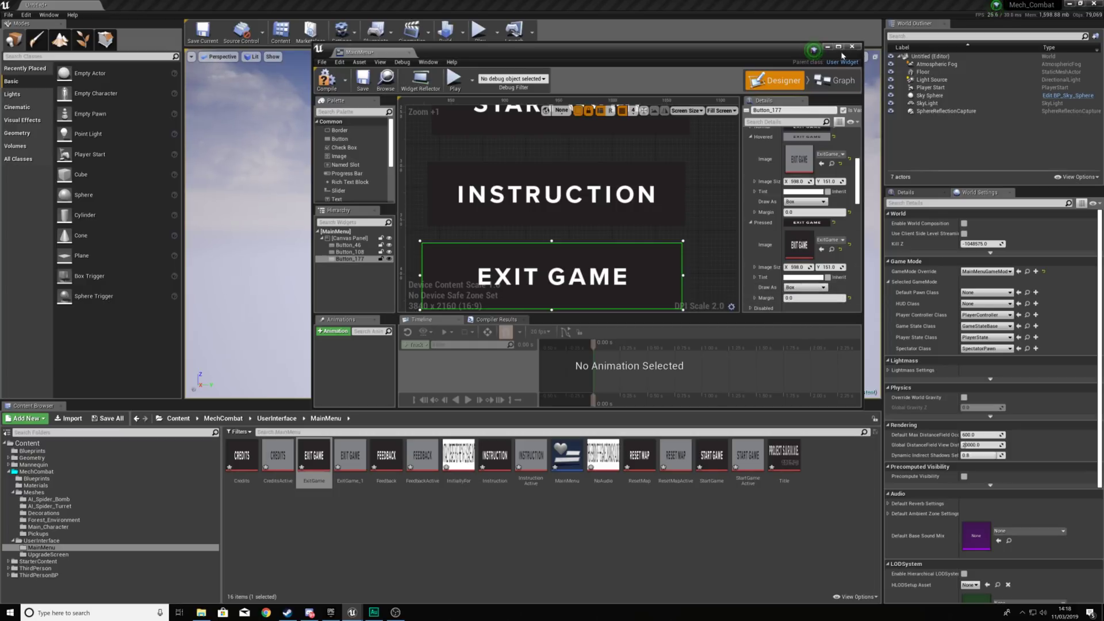
Maximize the widget editor and reposition the Exit Game and Instruction buttons into an evenly spaced column beneath Start Game.
click(838, 46)
scroll(613, 271, down, 1)
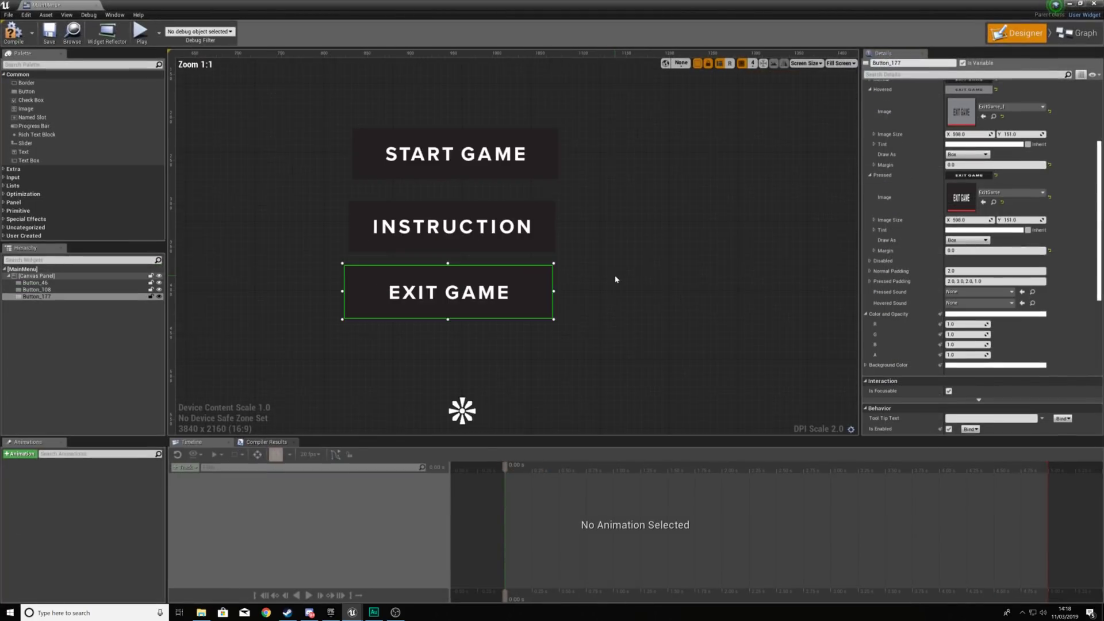
right_drag(594, 220, 620, 268)
drag(541, 343, 543, 355)
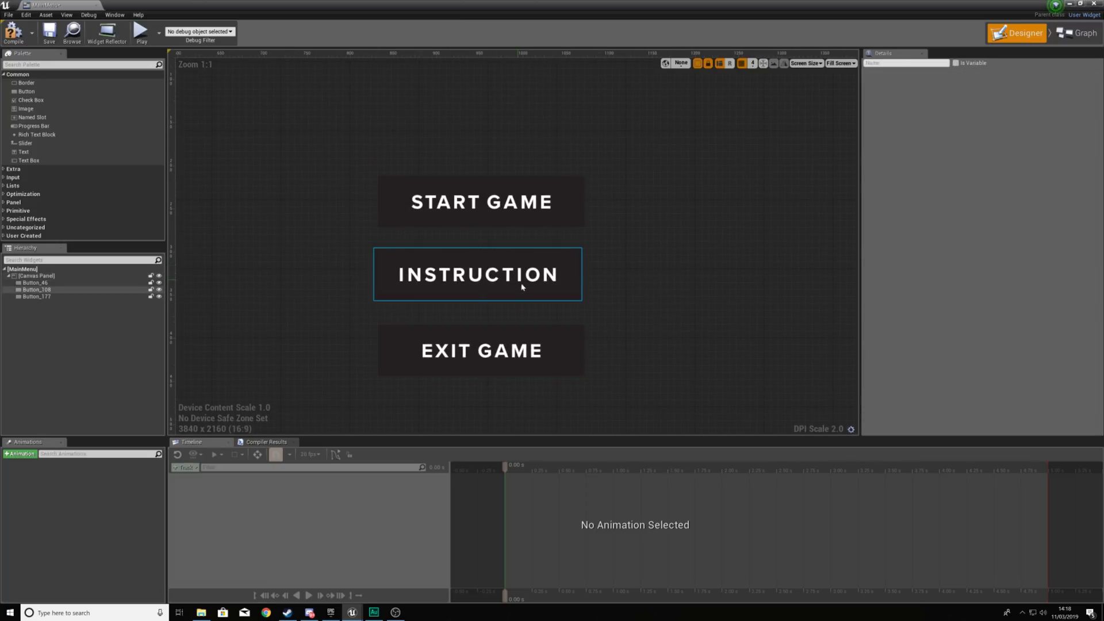
drag(522, 286, 526, 290)
click(615, 262)
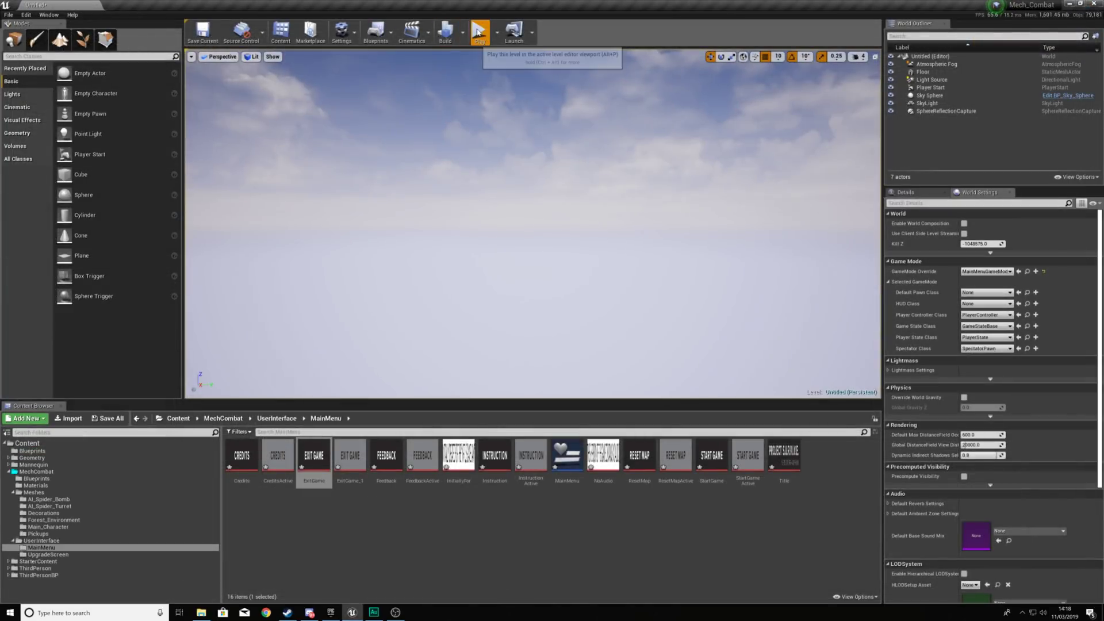
Play the level to test the menu buttons, try the Instruction button, and stop the preview.
click(479, 28)
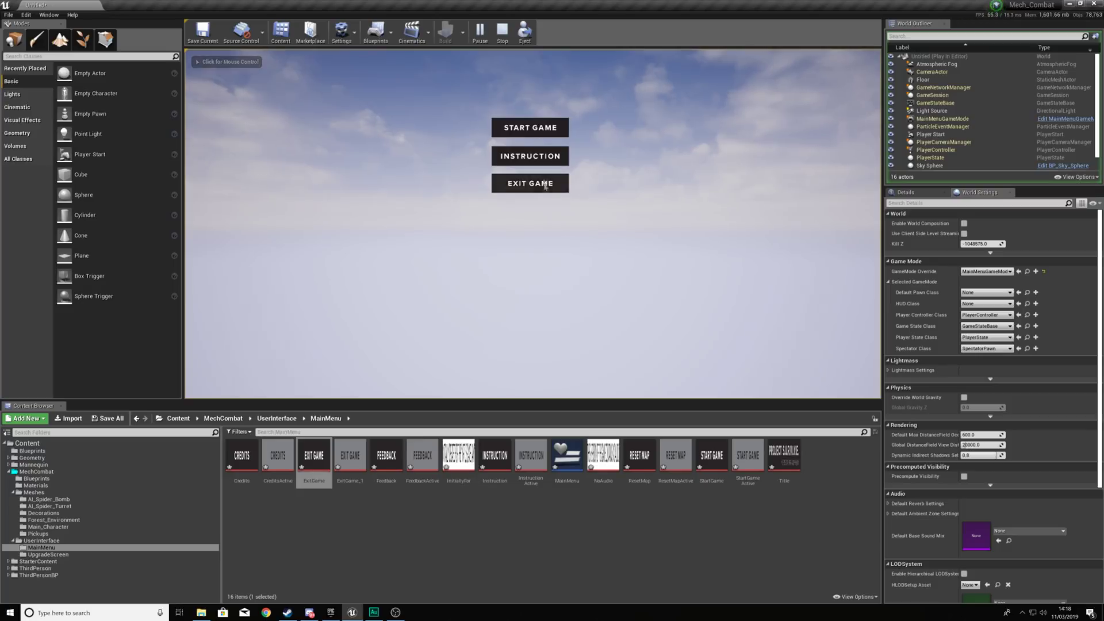
click(553, 154)
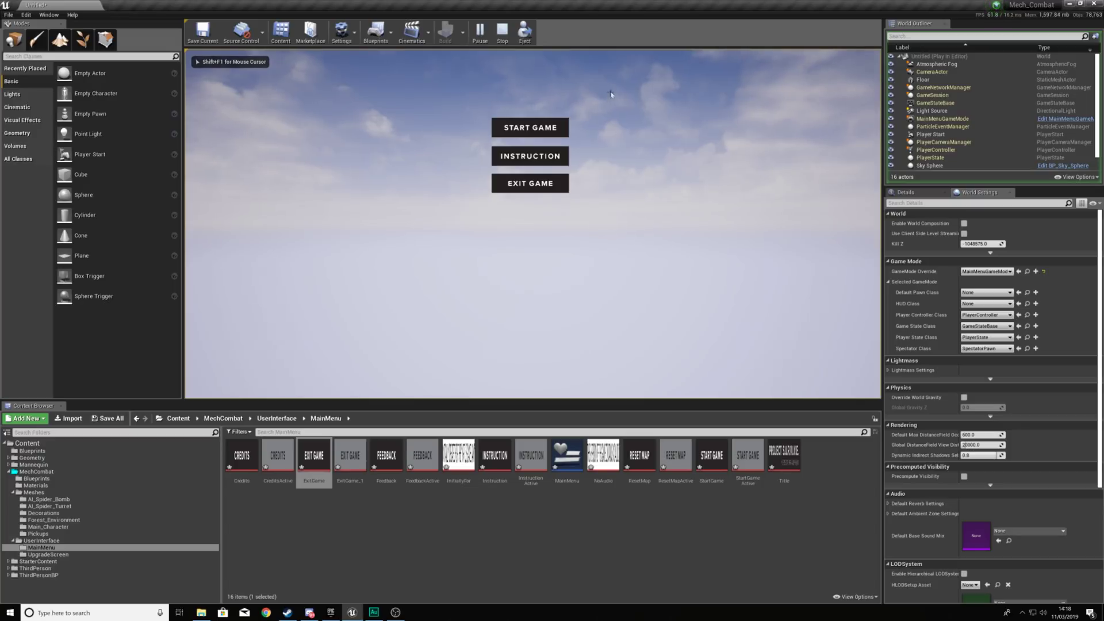
key(Escape)
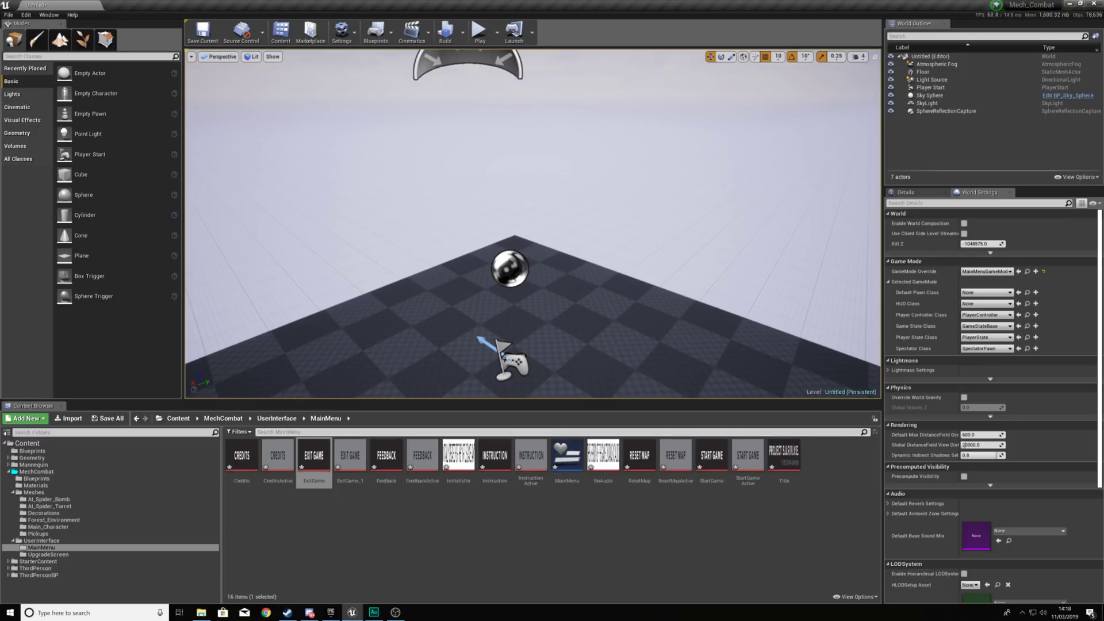
Save the current untitled level as MainMenu in the Content folder.
click(712, 460)
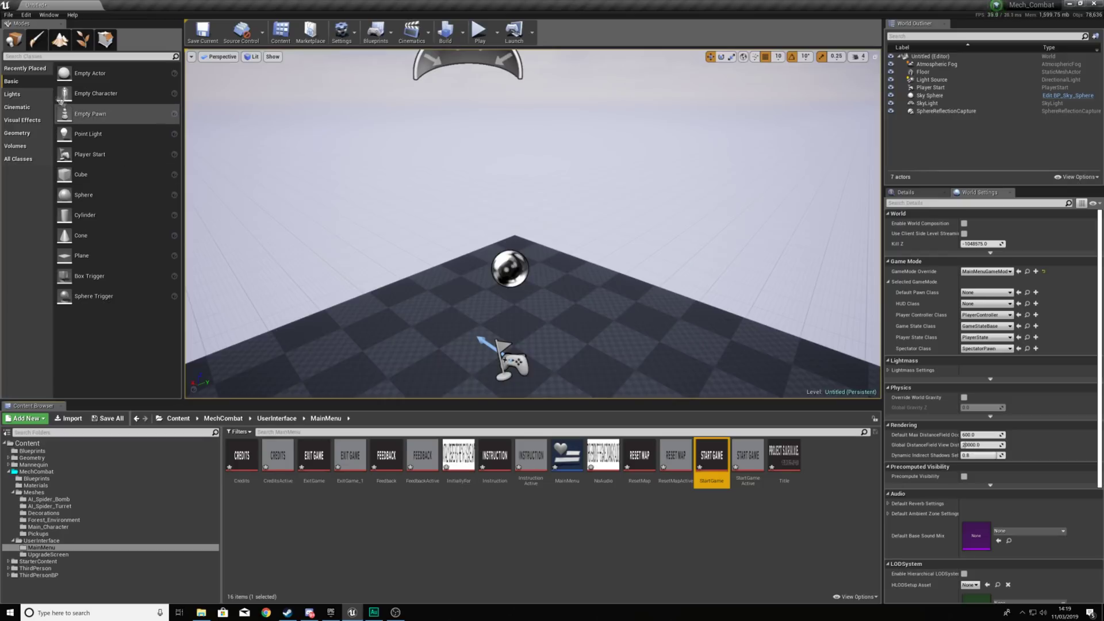
click(4, 14)
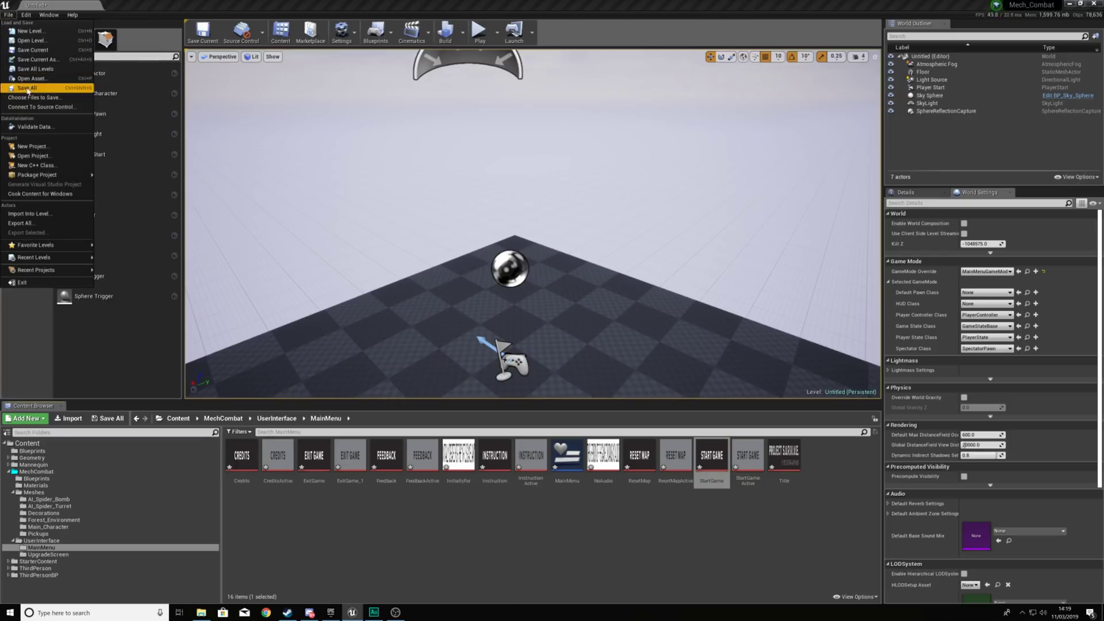
click(38, 53)
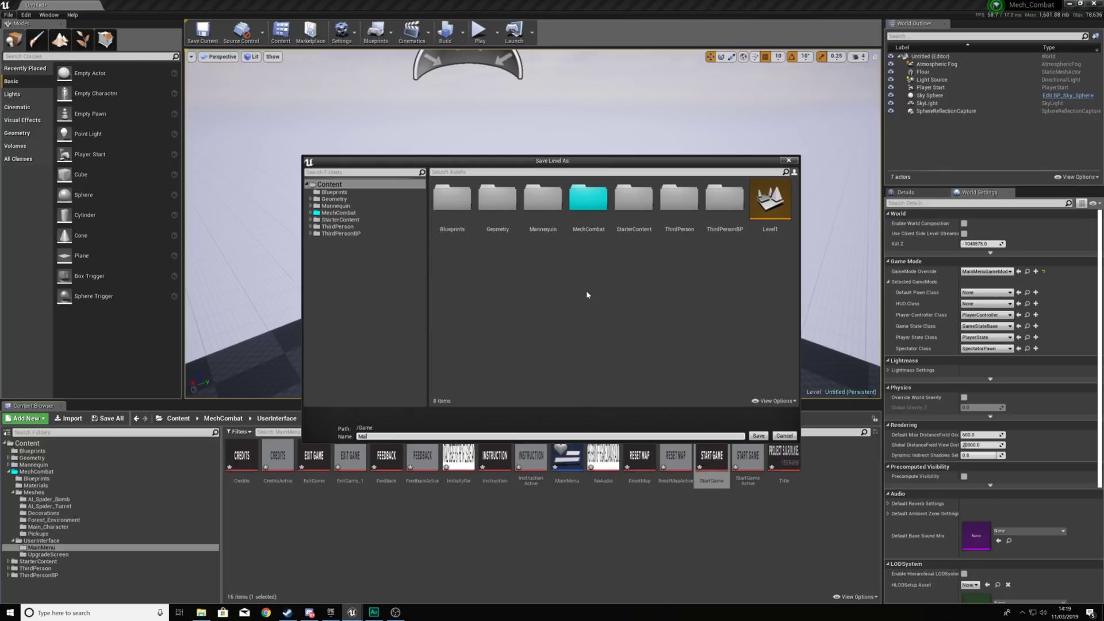
key(Return)
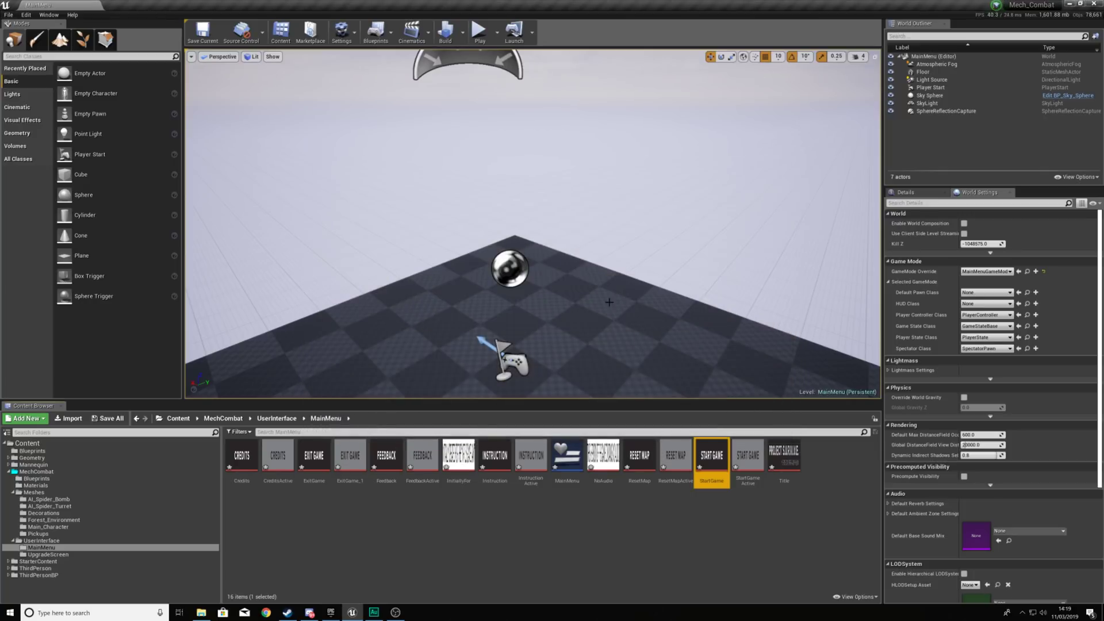
Set the project's Game Default Map to the MainMenu level in the Maps & Modes project settings.
click(40, 15)
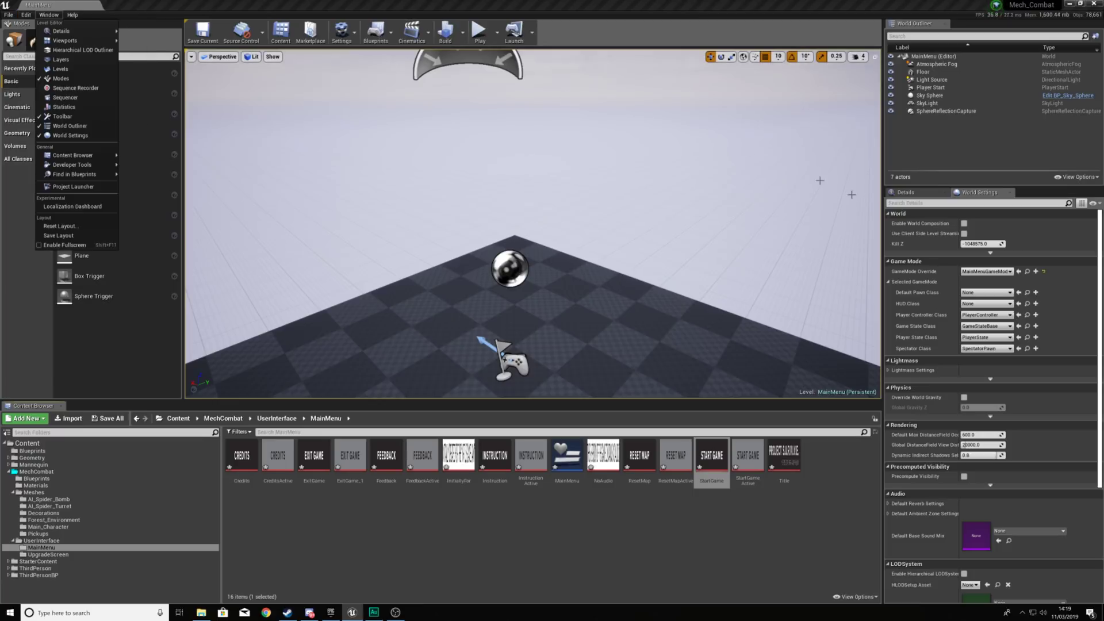
click(979, 197)
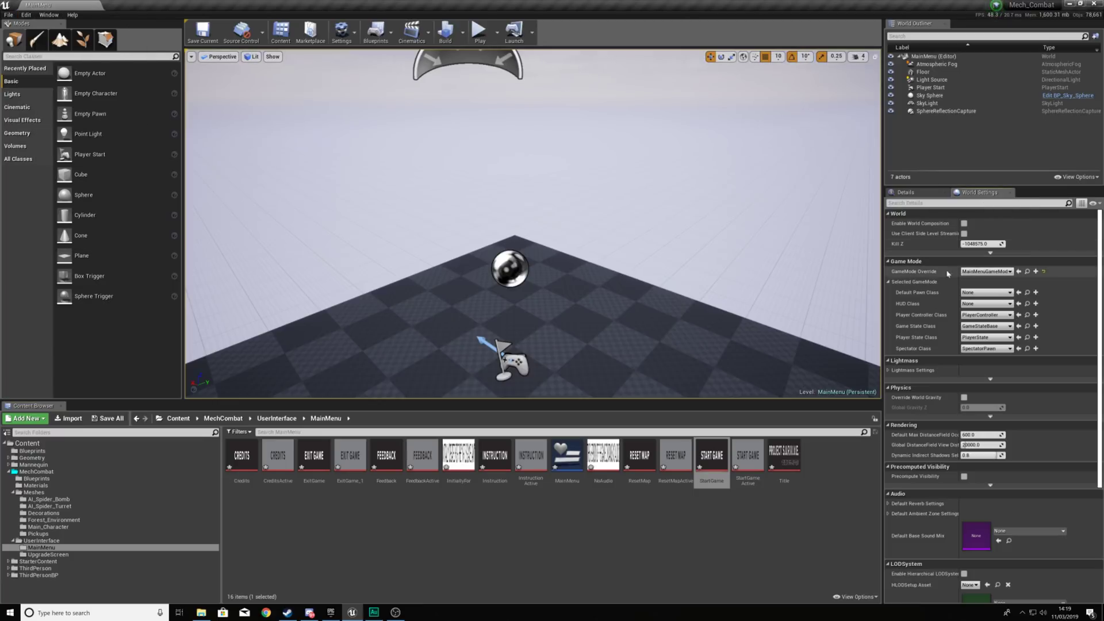
click(4, 14)
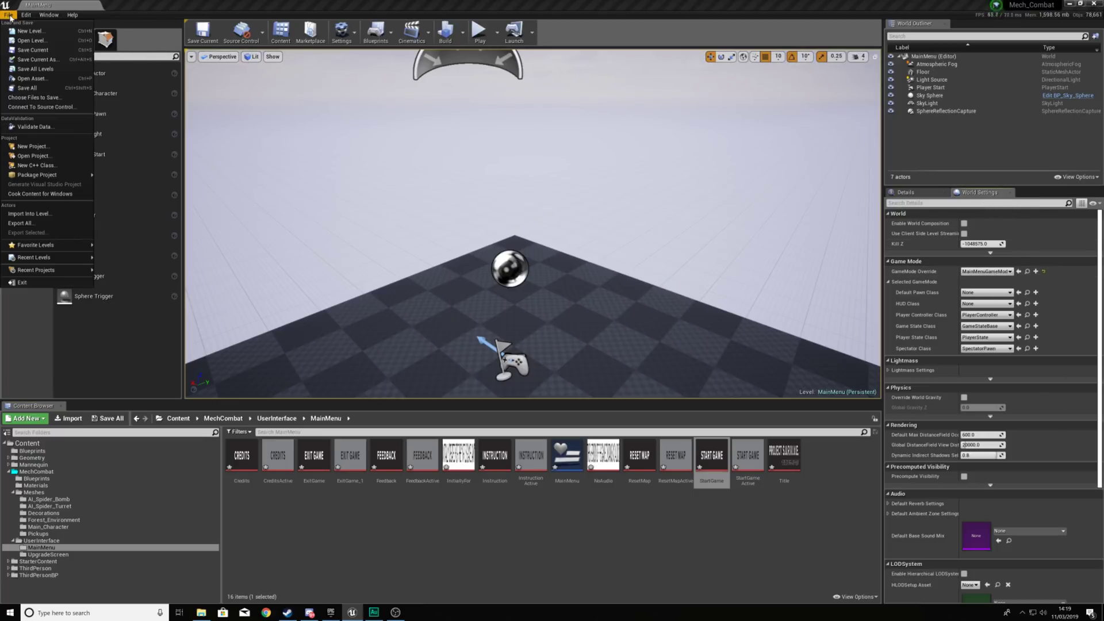
mouse_move(25, 15)
click(55, 137)
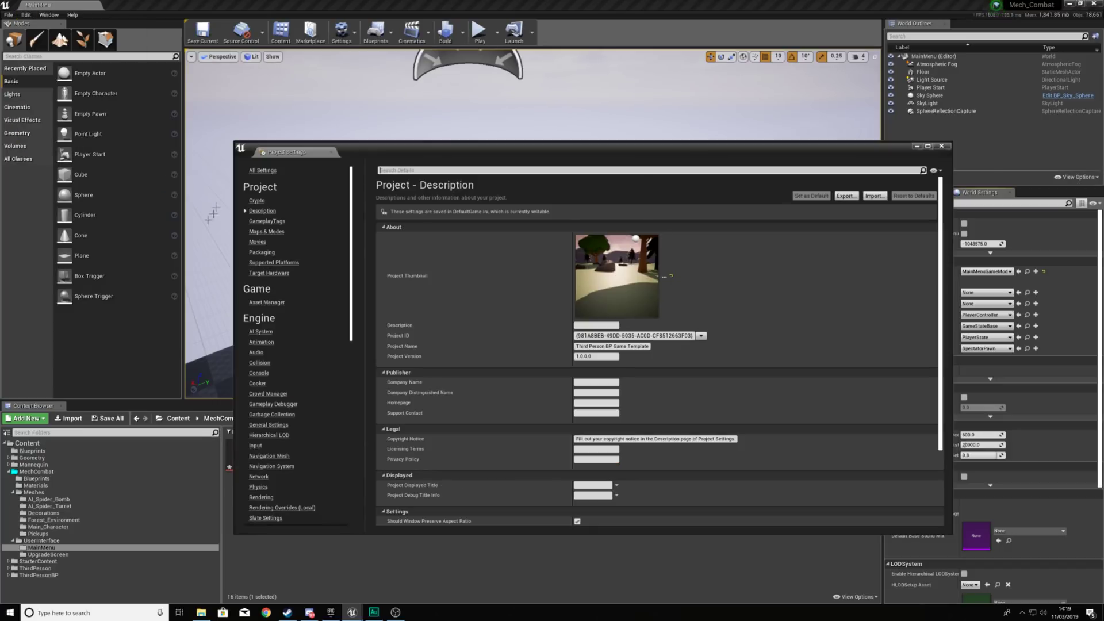
click(274, 232)
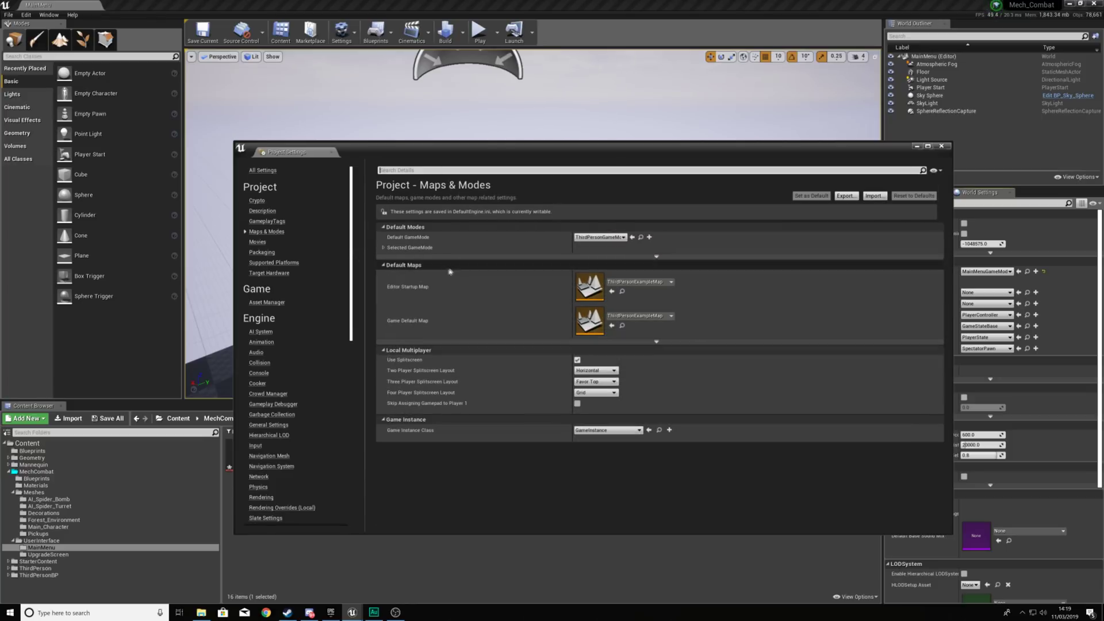
click(638, 316)
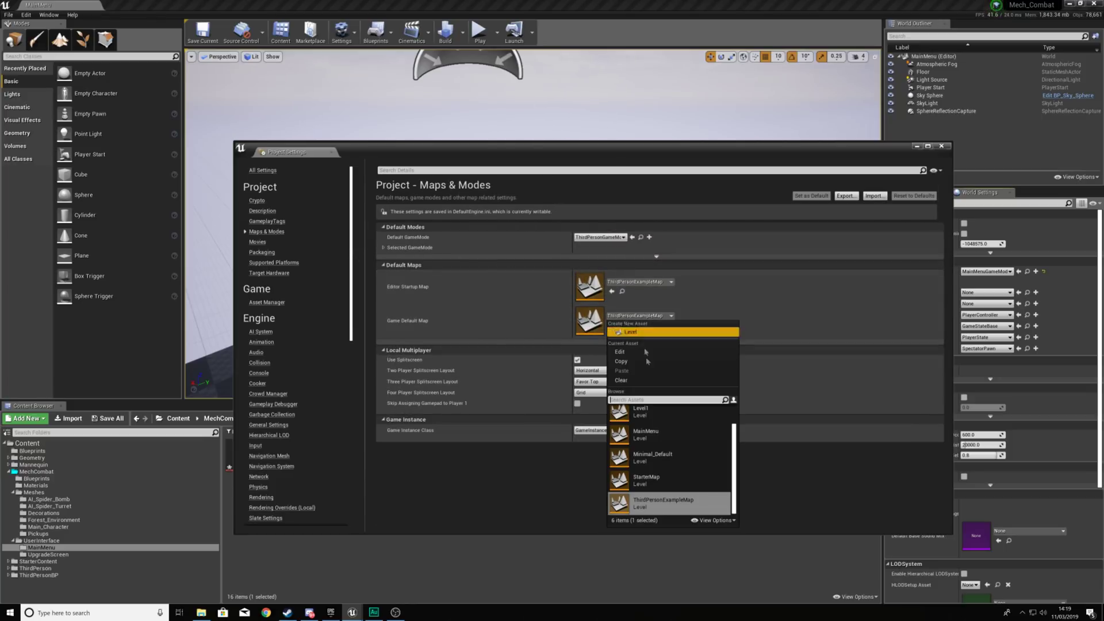
click(649, 434)
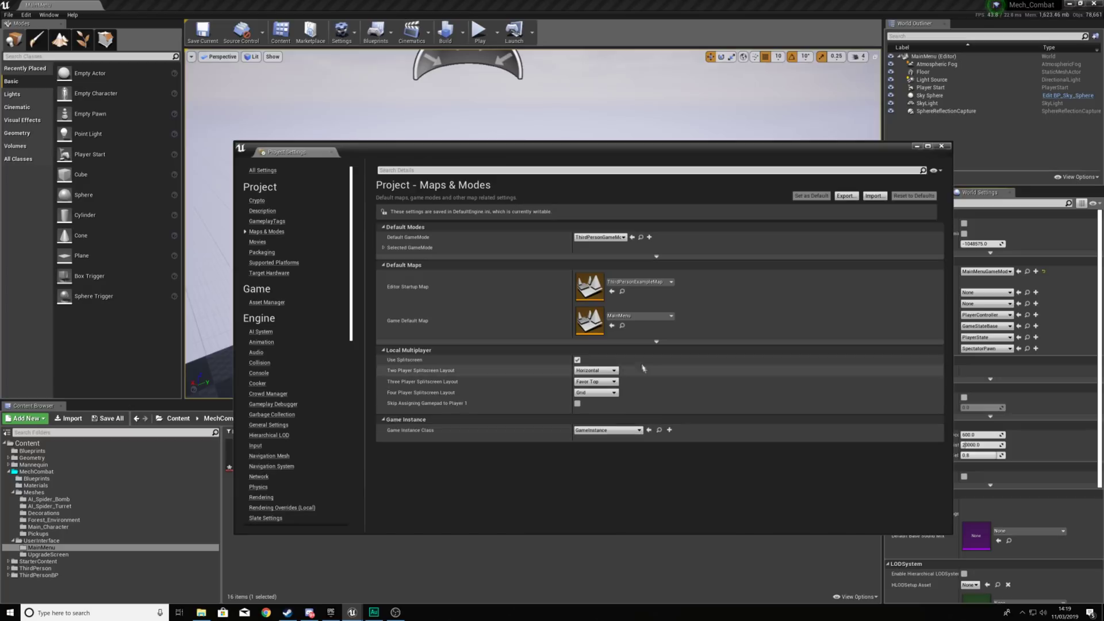
Expand the selected game mode's default classes for review, close the project settings, and save everything.
click(383, 249)
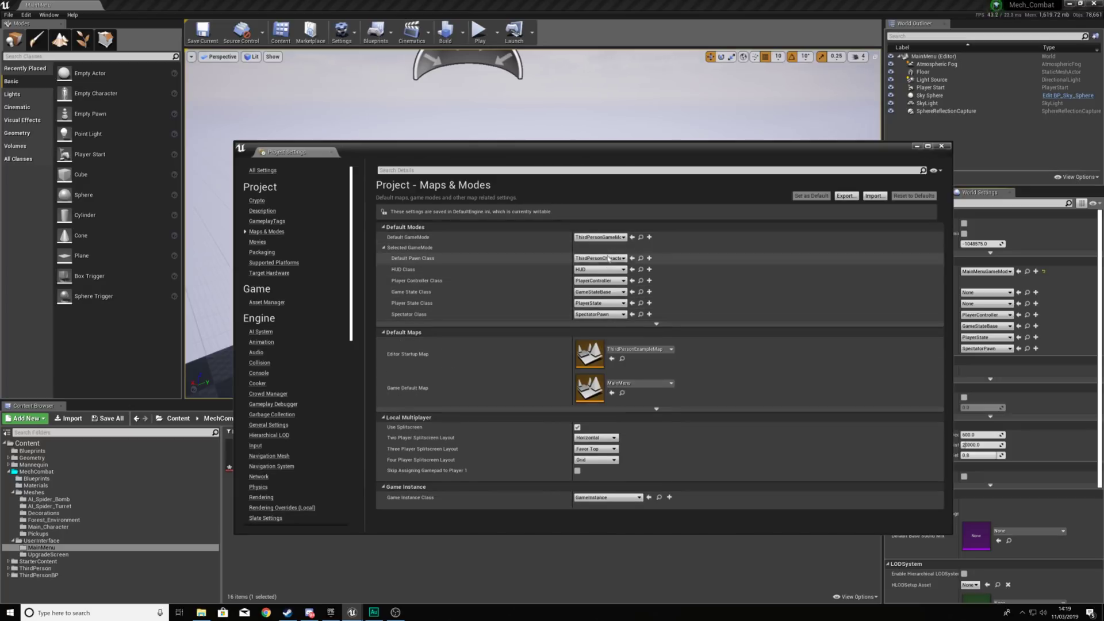
click(941, 146)
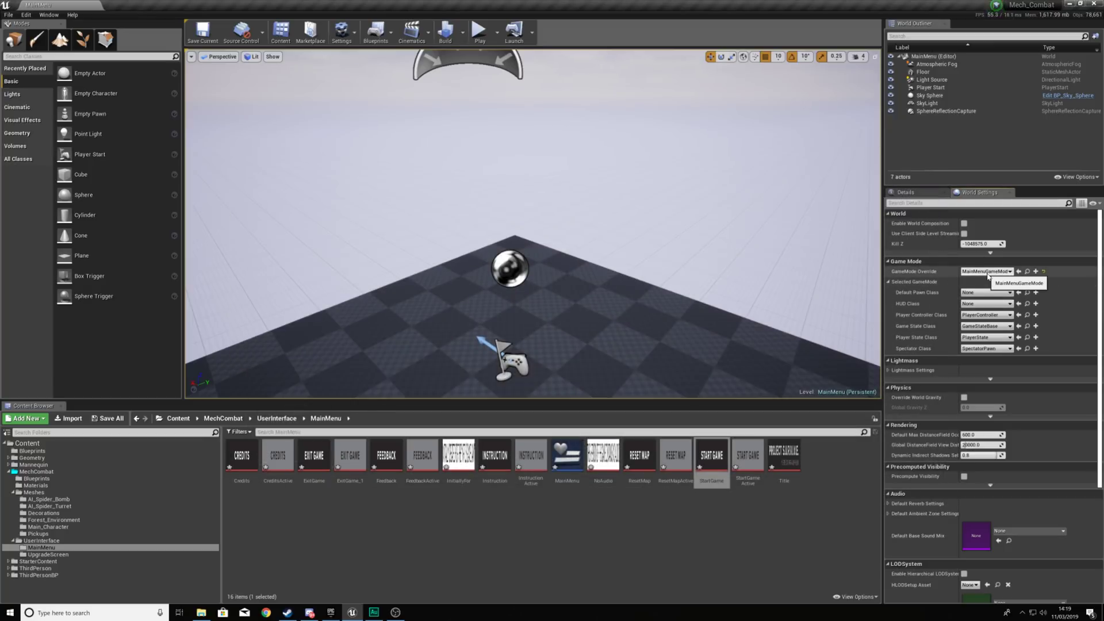
click(9, 14)
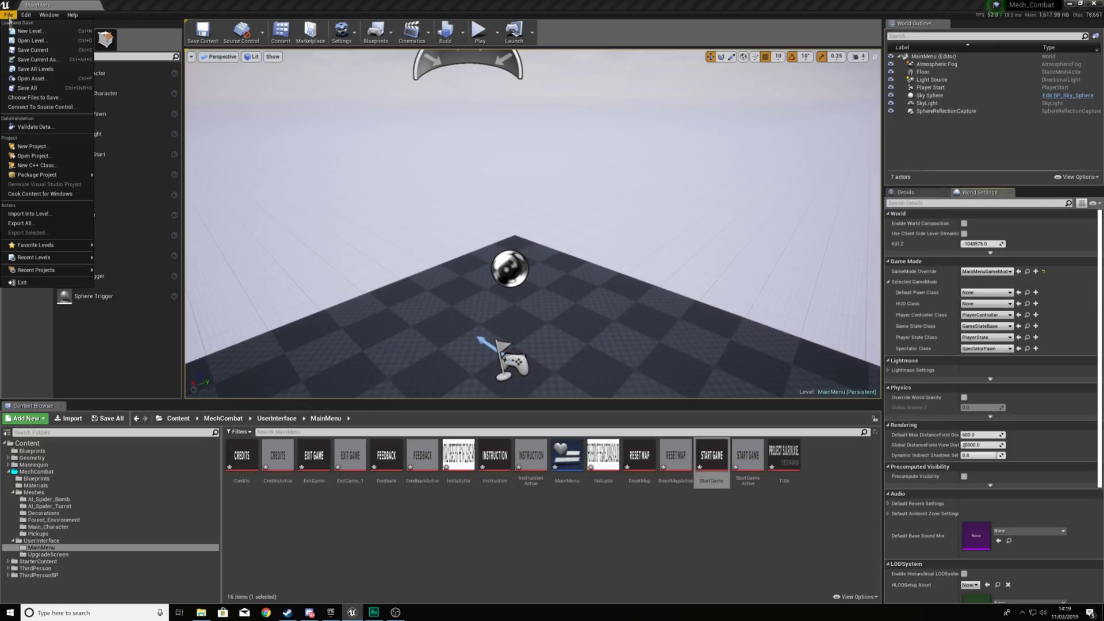
click(43, 91)
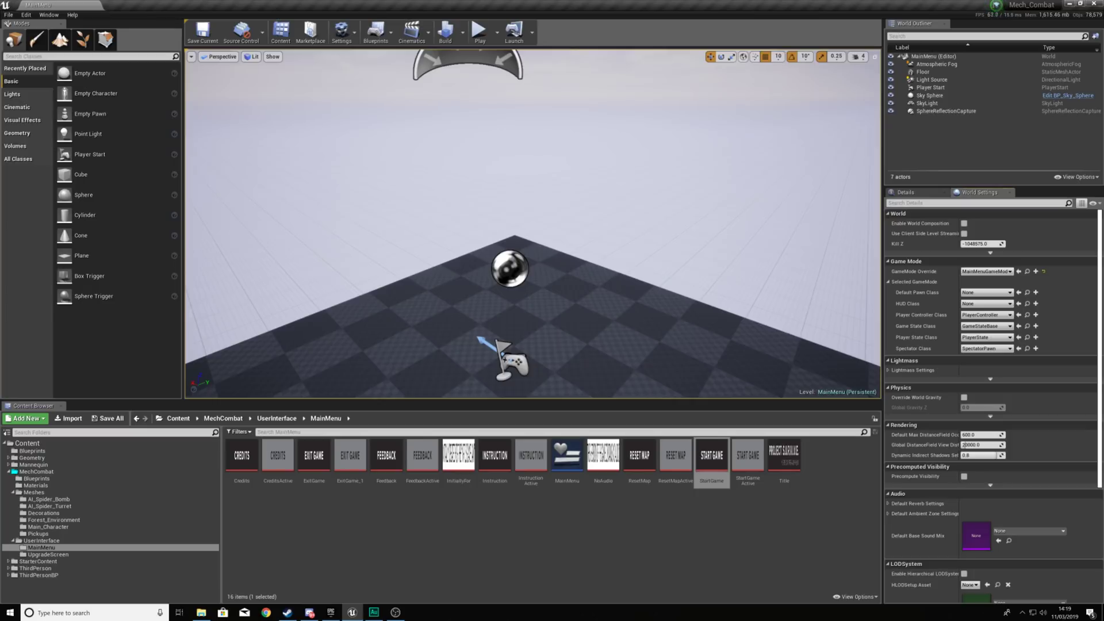
Play the MainMenu level again and try the Exit Game button.
scroll(533, 223, down, 5)
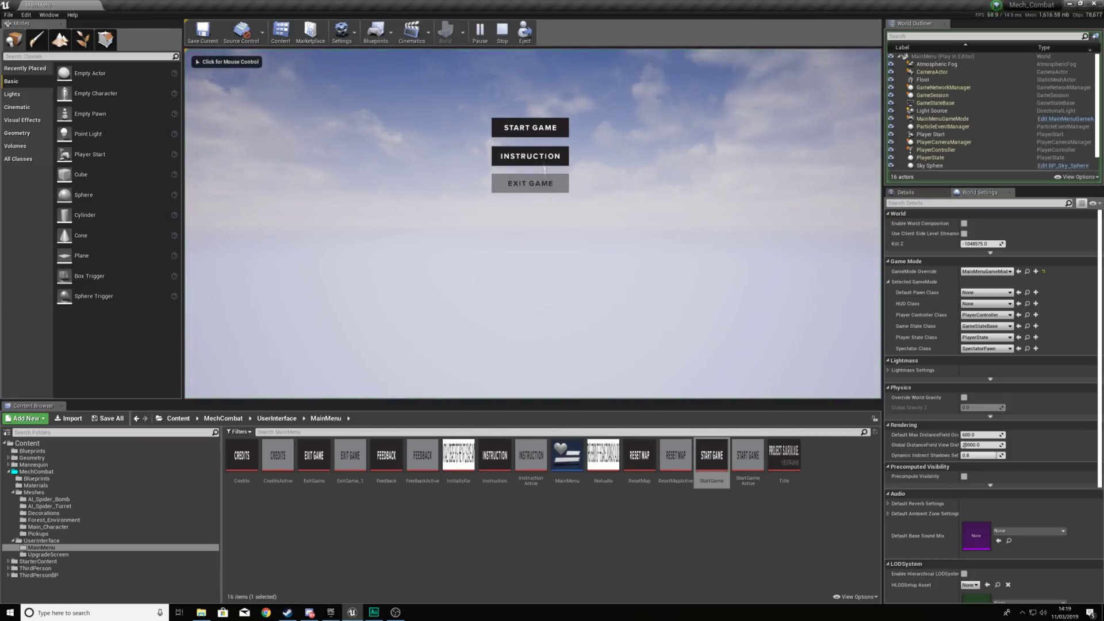
click(531, 183)
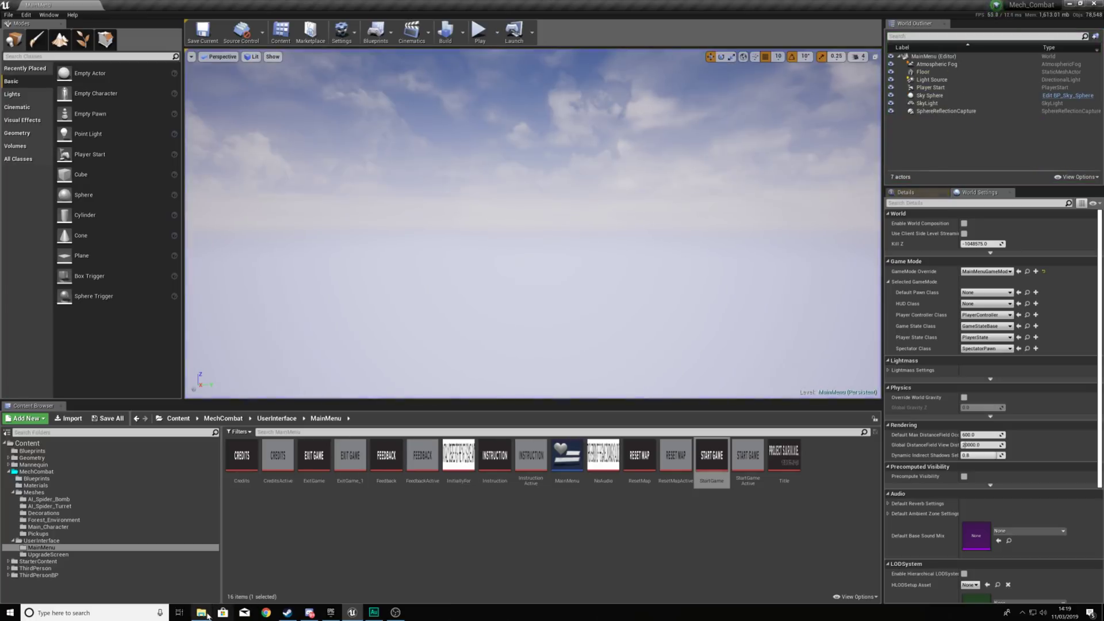
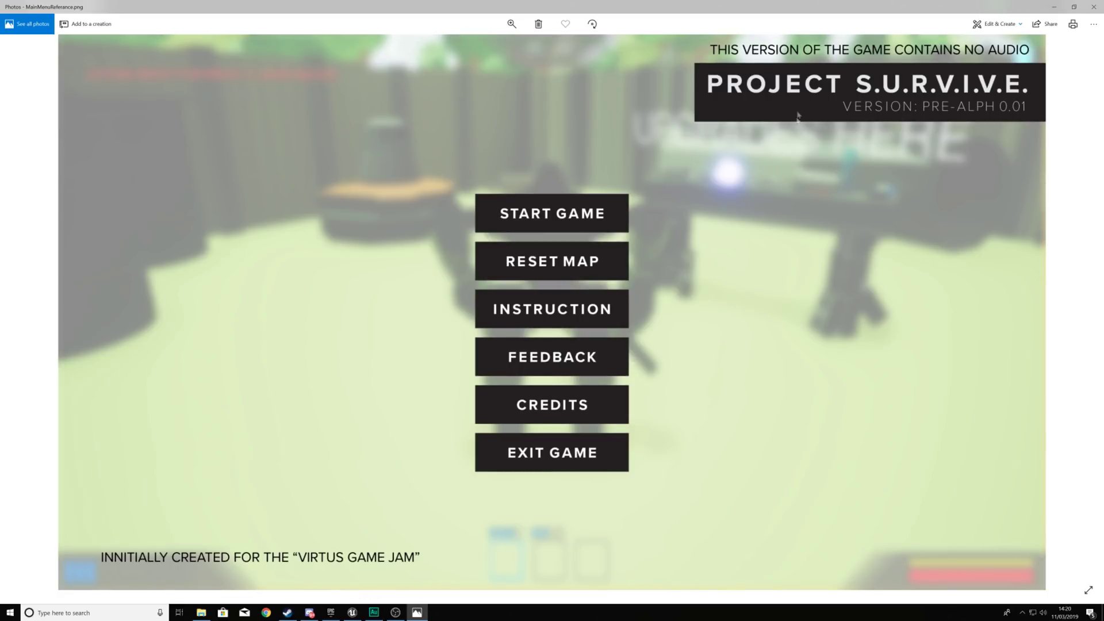
Close the MainMenuReference image after comparing the layout, and select the InitiallyFor texture among the MainMenu assets.
key(alt+F4)
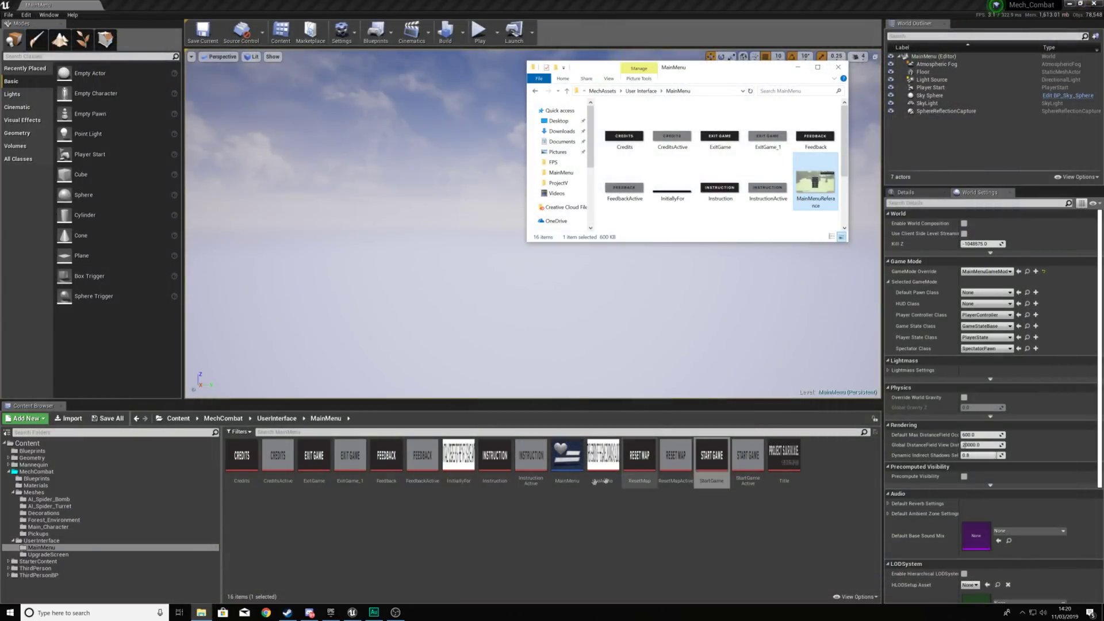
click(464, 479)
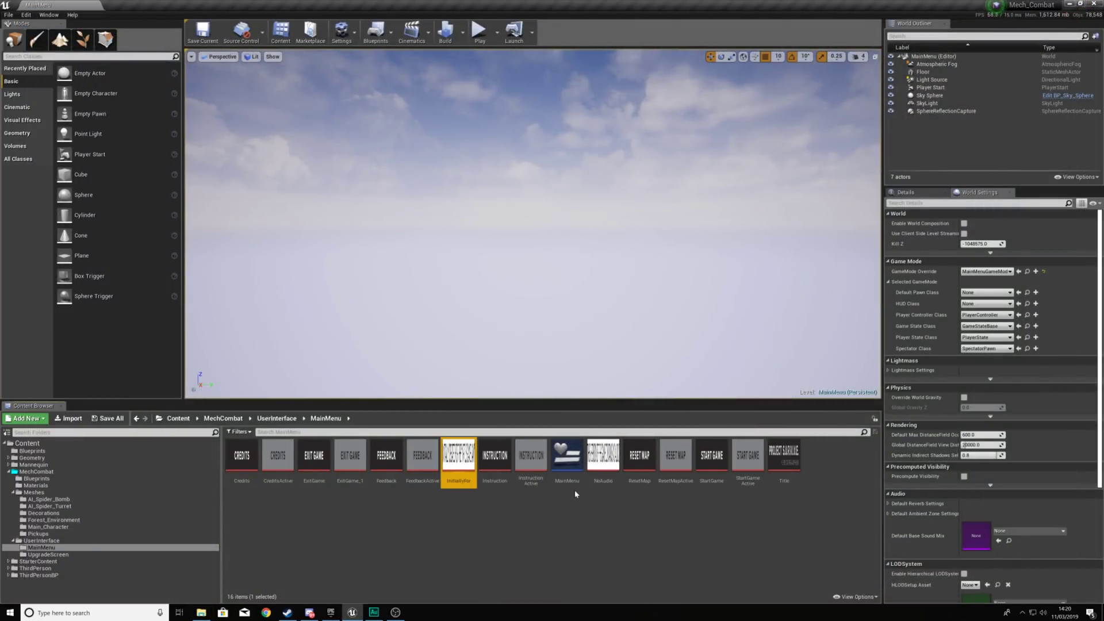
Open the MainMenu widget and add three Image widgets, two near the canvas's upper-right corner and one near its lower-left corner.
double_click(560, 474)
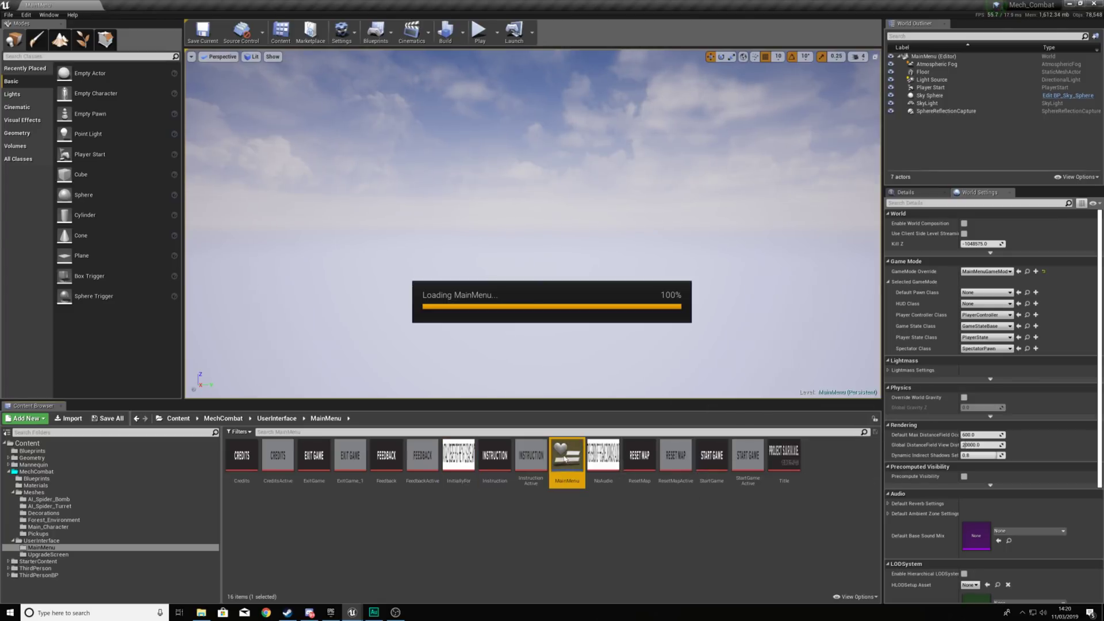
scroll(584, 244, up, 4)
scroll(534, 302, down, 2)
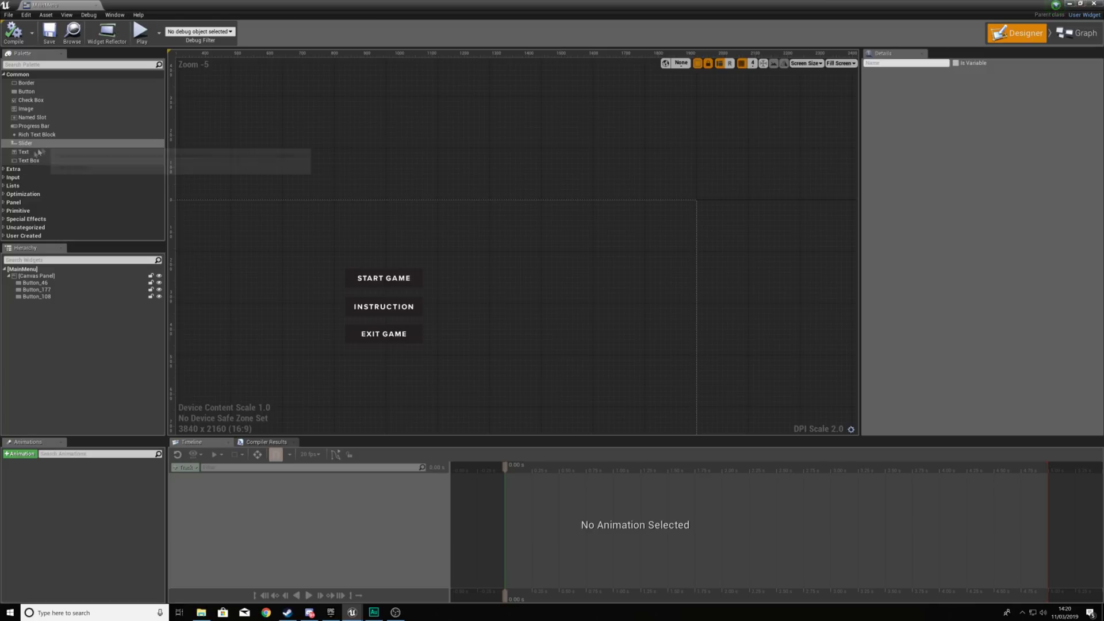
drag(39, 109, 528, 214)
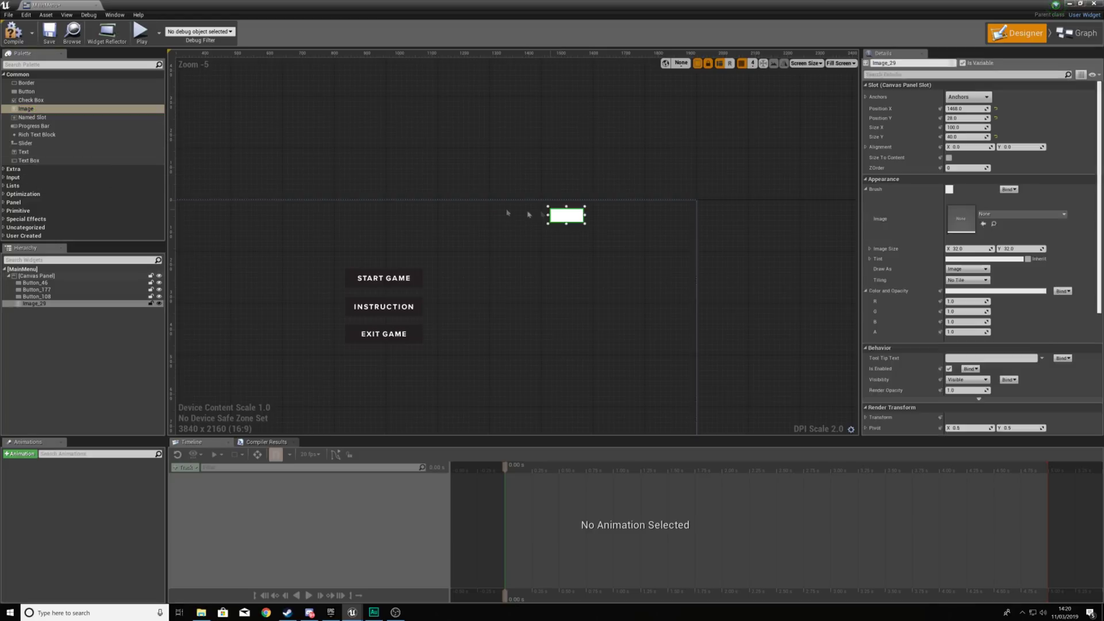
drag(26, 109, 569, 247)
scroll(747, 222, down, 2)
right_drag(640, 295, 567, 254)
drag(54, 109, 468, 306)
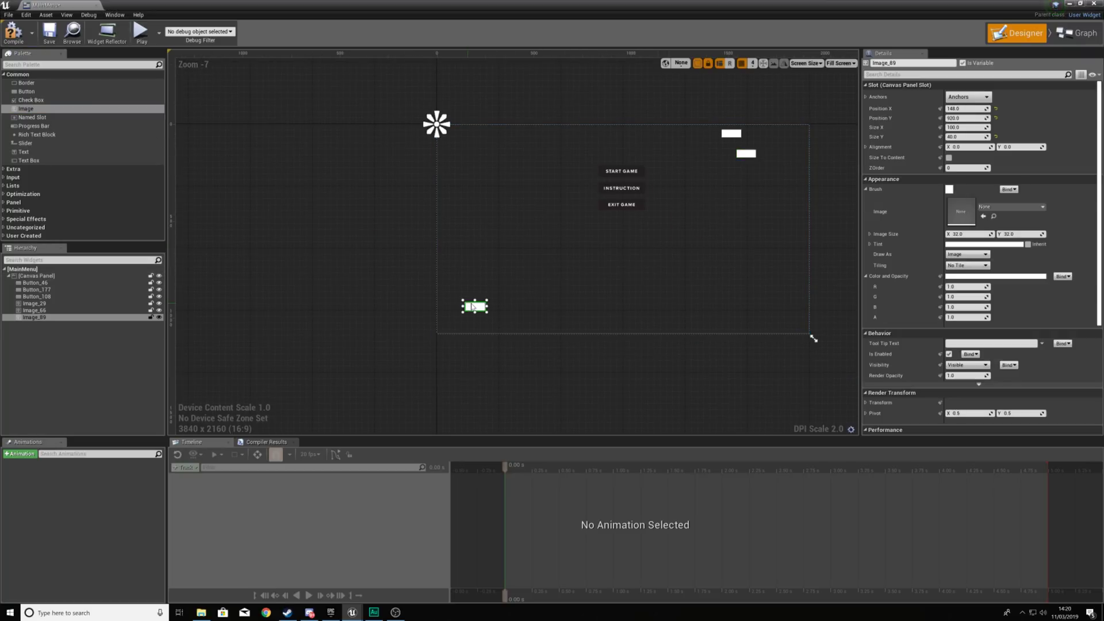
Assign the InitiallyFor texture to the lower-left image and widen it to about 707 by 40.
scroll(475, 327, up, 2)
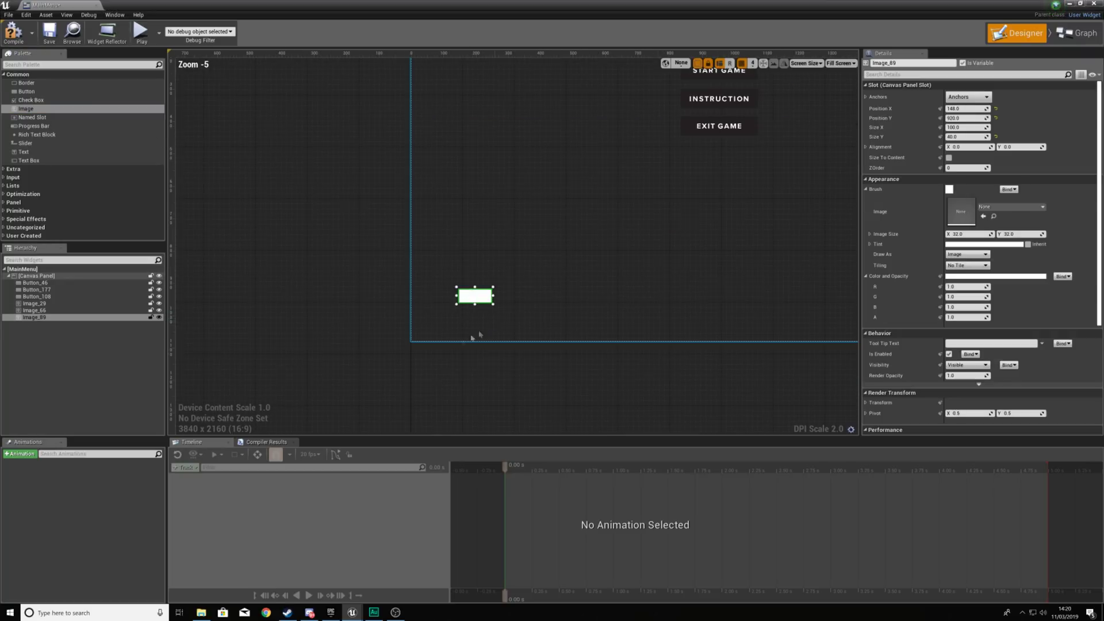
click(1001, 207)
text(inti)
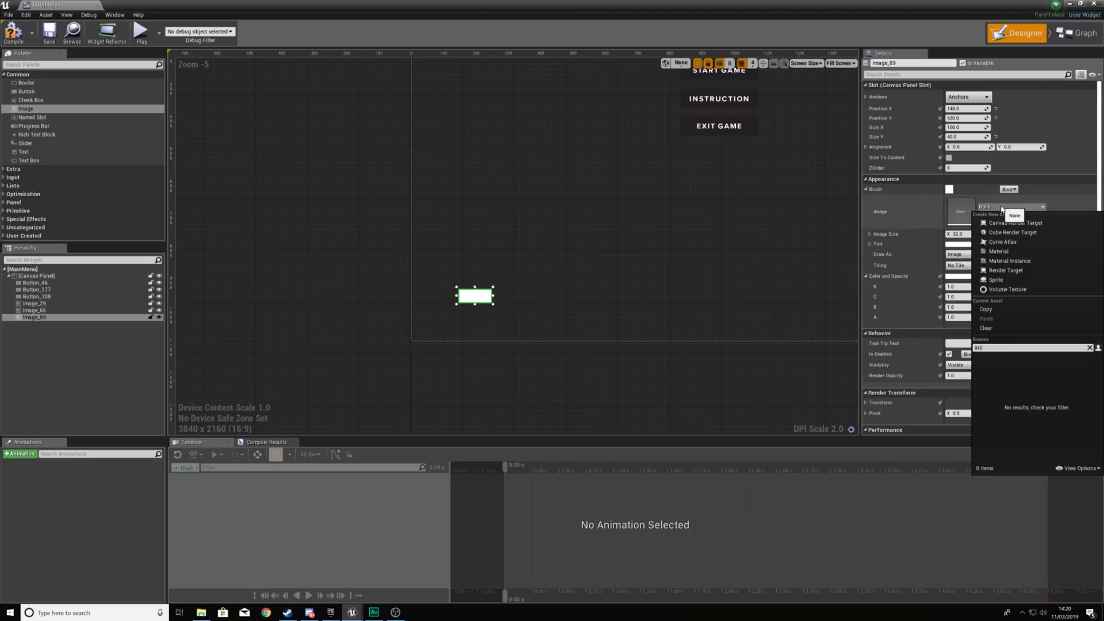
text(i)
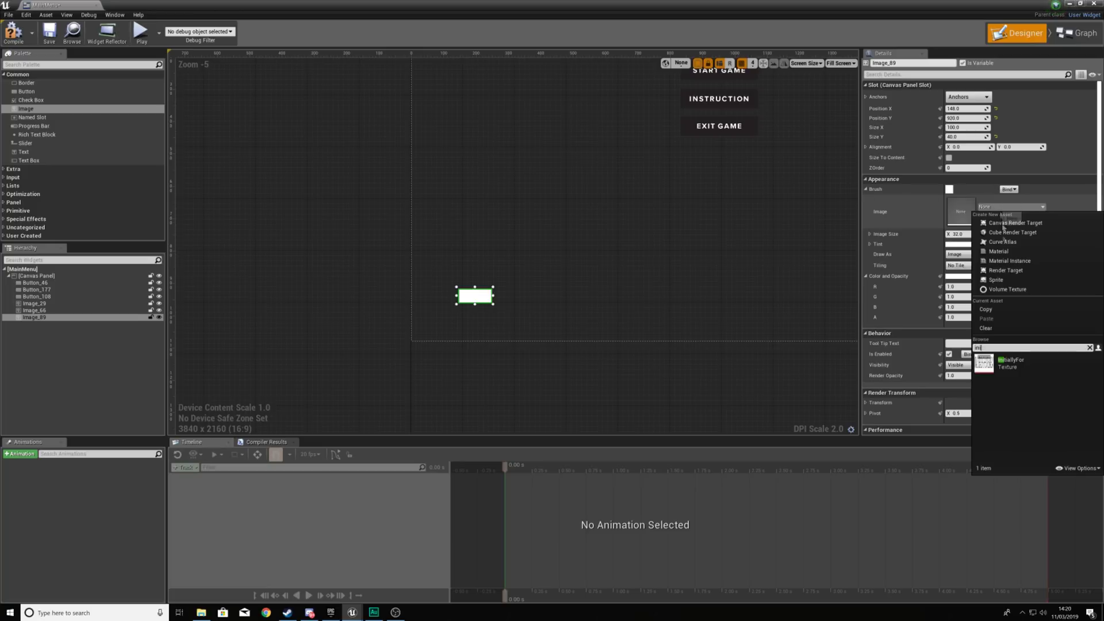
click(1011, 361)
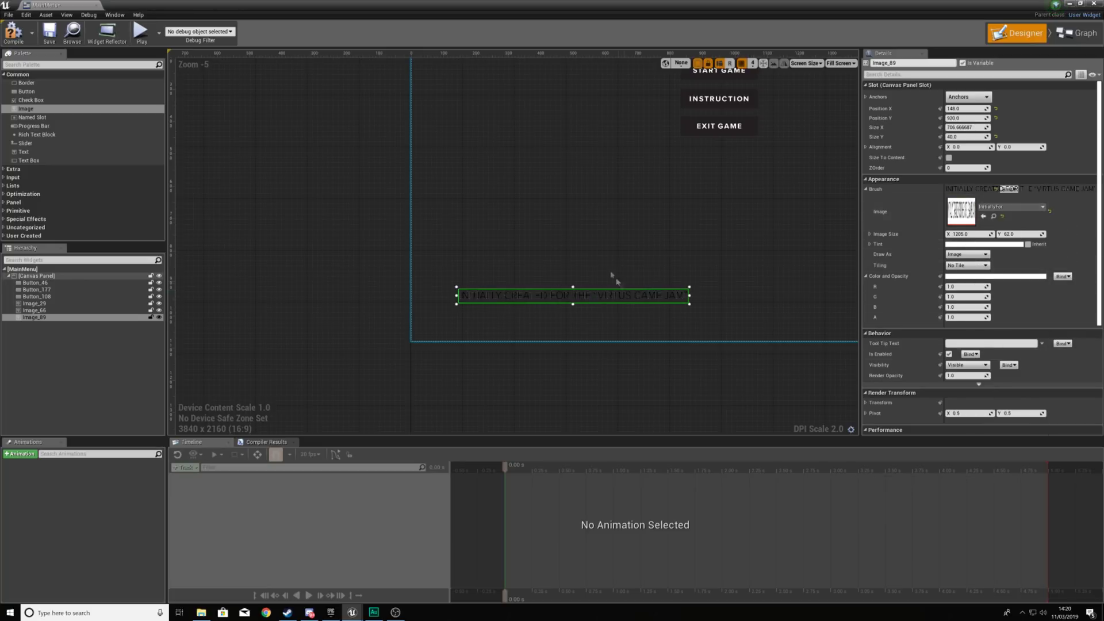
Move the InitiallyFor image to about X 40, Y 1008 and anchor it to the canvas's bottom-left corner.
scroll(622, 289, up, 3)
drag(615, 260, 557, 328)
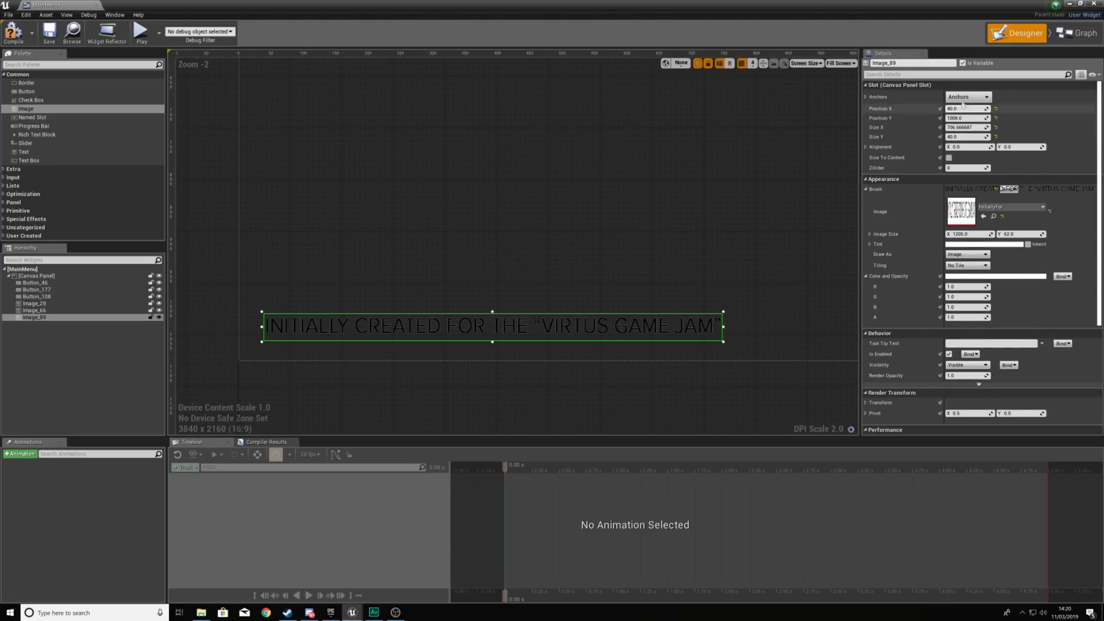
click(968, 97)
click(961, 180)
Assign the Title texture from the MainMenu assets to the lower of the two blank images near the canvas's upper-right corner.
right_drag(665, 197, 540, 299)
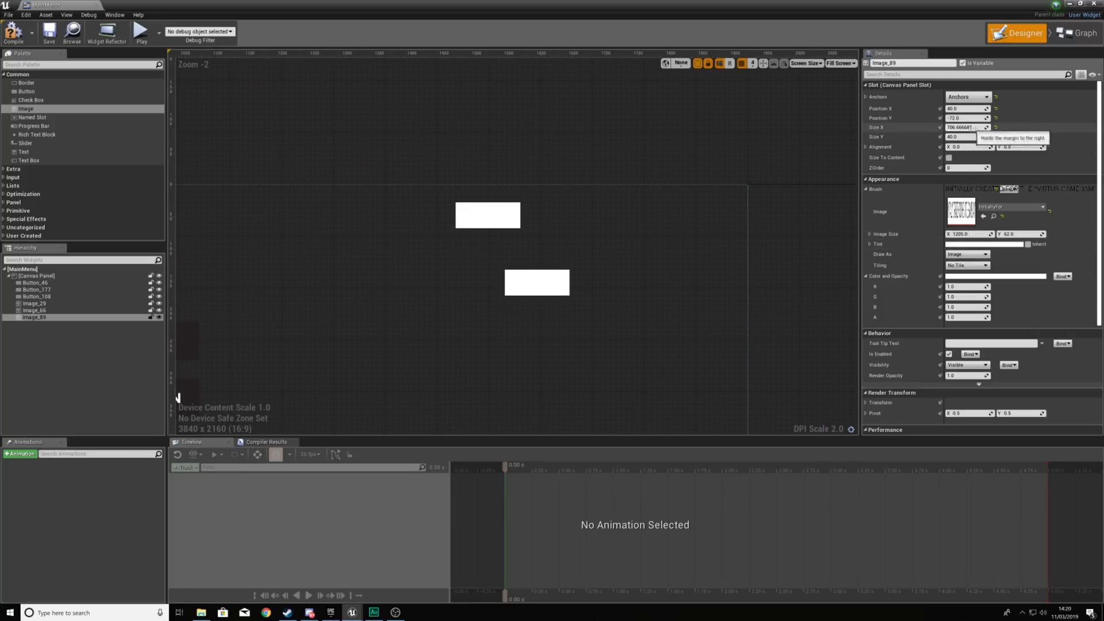
click(538, 280)
double_click(678, 5)
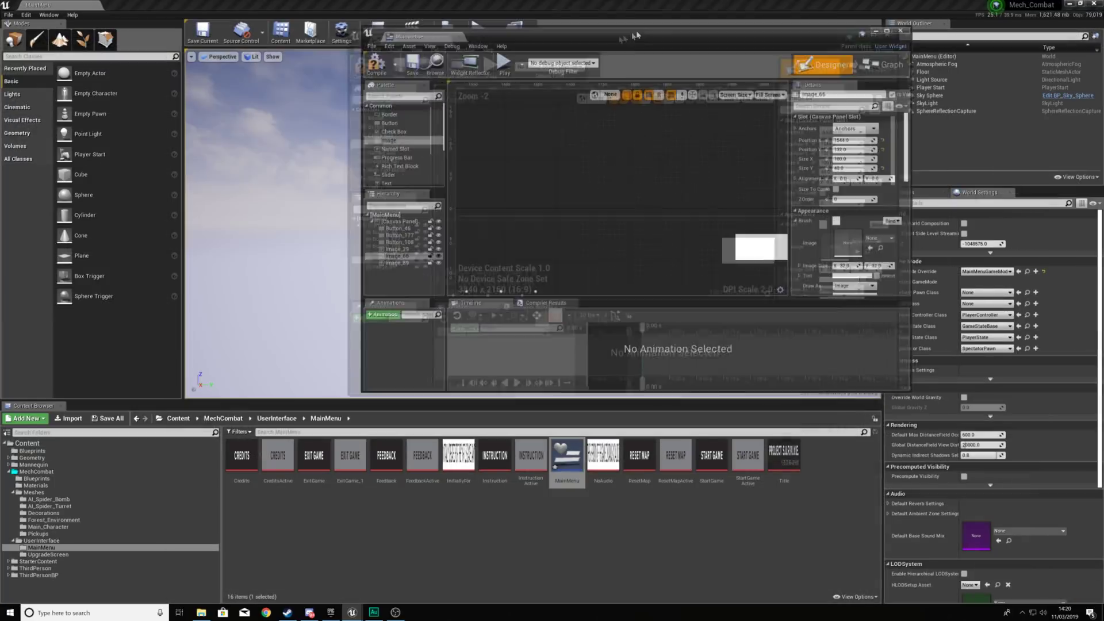
click(783, 457)
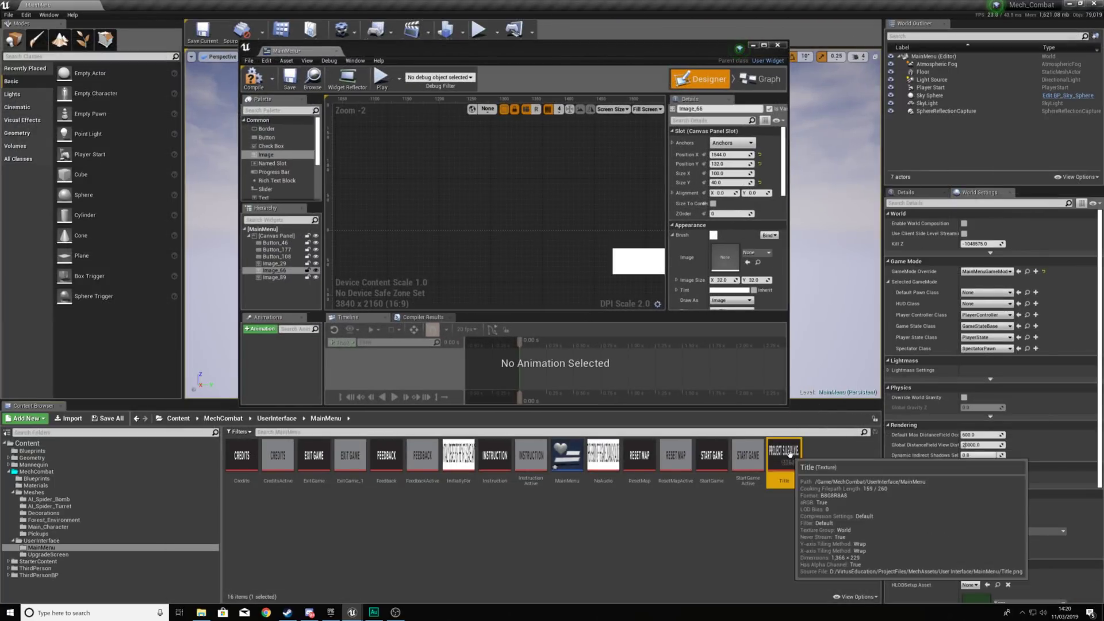
click(764, 43)
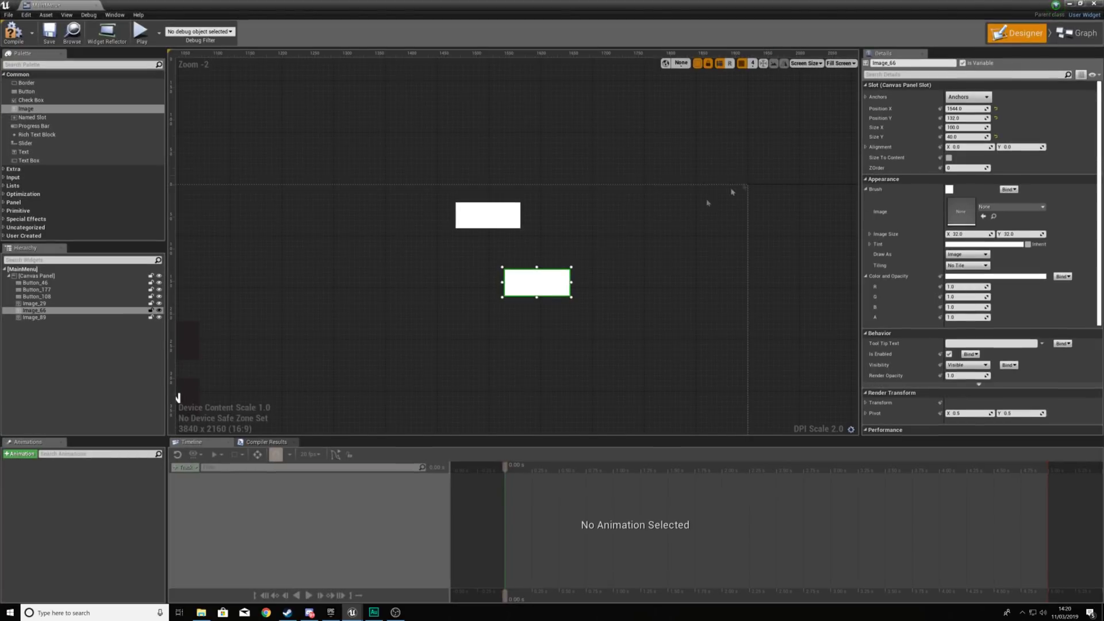
click(983, 217)
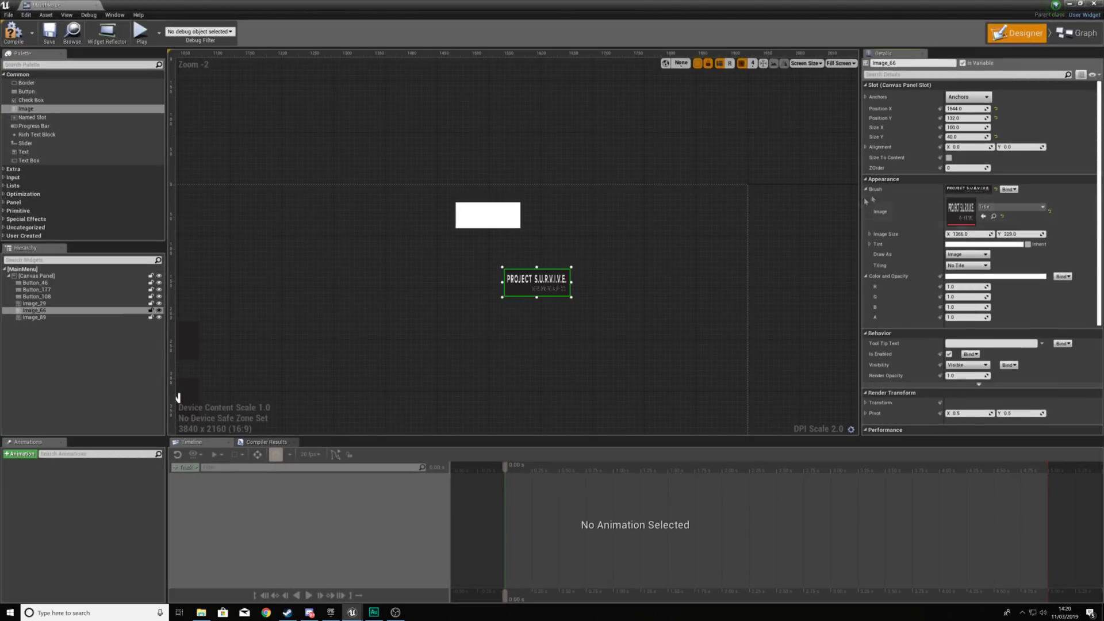
Enlarge the Title image to about 497 by 103, anchor it top-right, and place it against the canvas's right edge.
drag(572, 297, 745, 326)
click(968, 96)
click(990, 112)
drag(768, 303, 692, 272)
Assign the NoAudio texture from the MainMenu assets to the remaining blank image above the title.
click(506, 219)
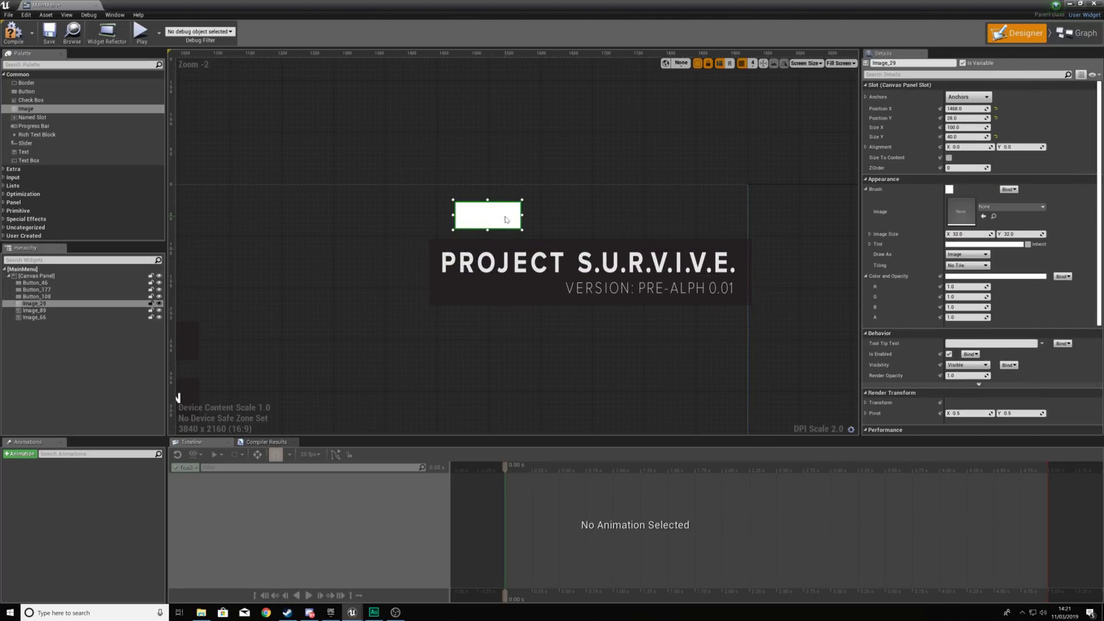
double_click(654, 16)
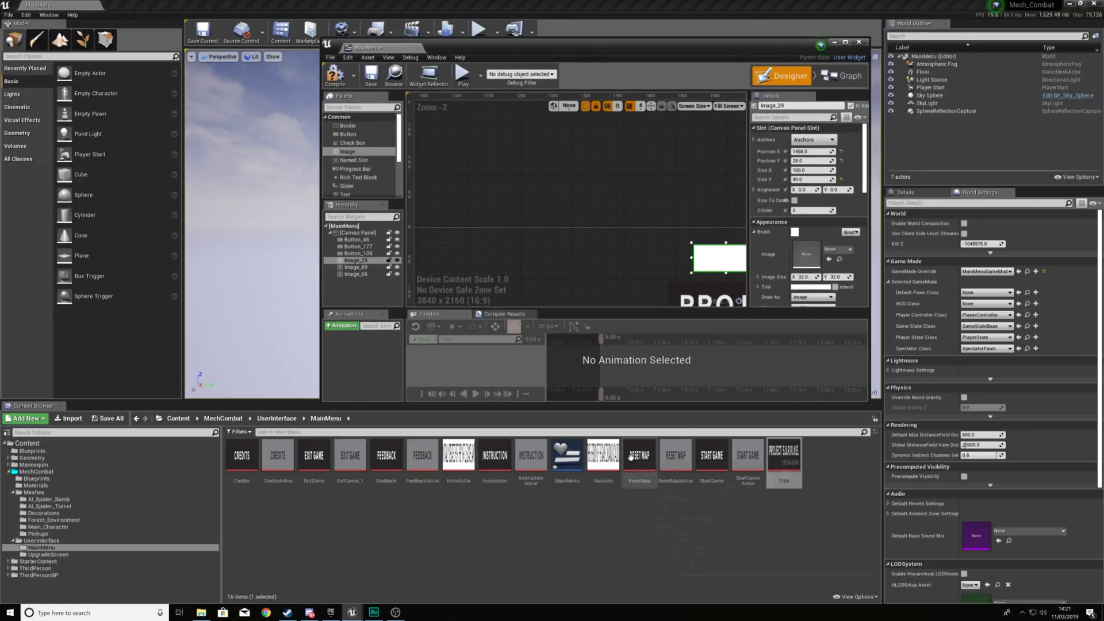
click(603, 455)
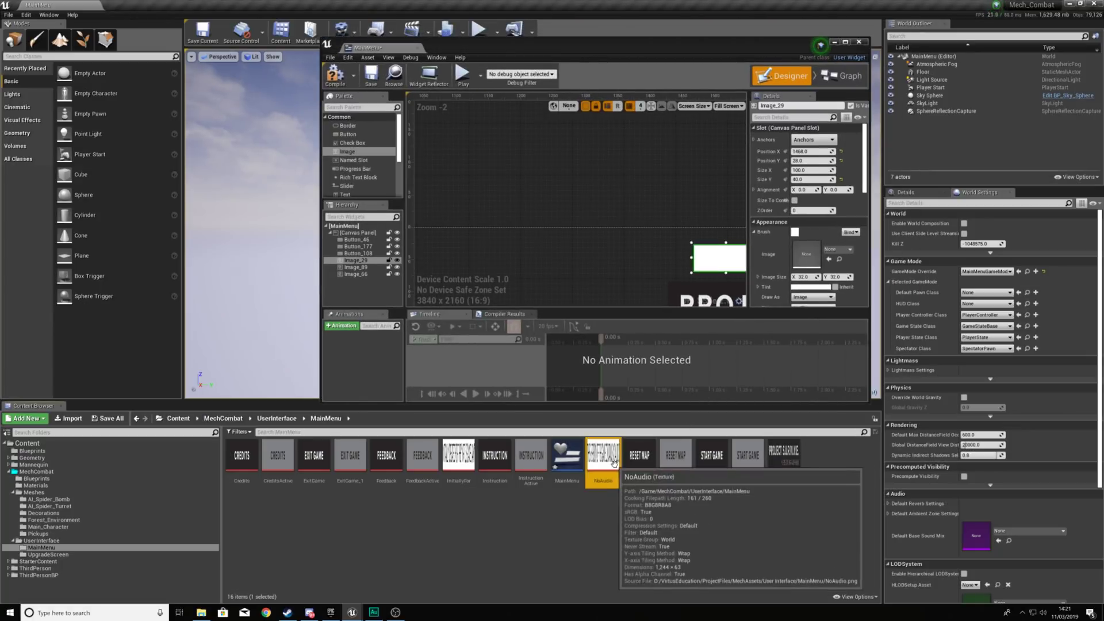
double_click(724, 55)
click(983, 217)
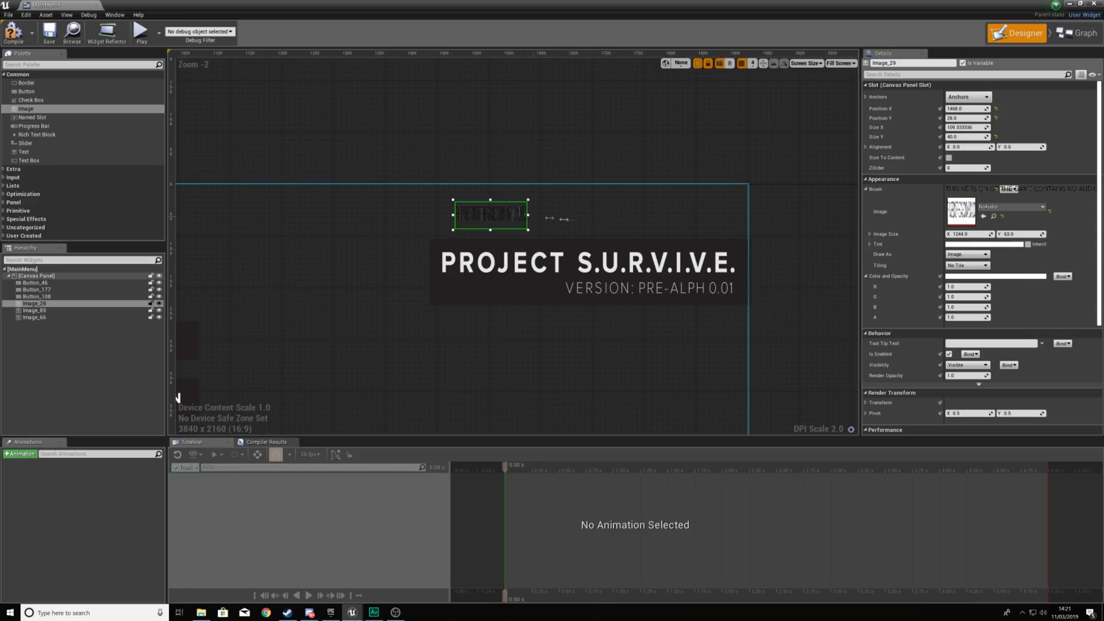
Widen the NoAudio image to about 664 by 40 above the title, and widen the Title image to match it.
drag(689, 227, 638, 217)
click(598, 269)
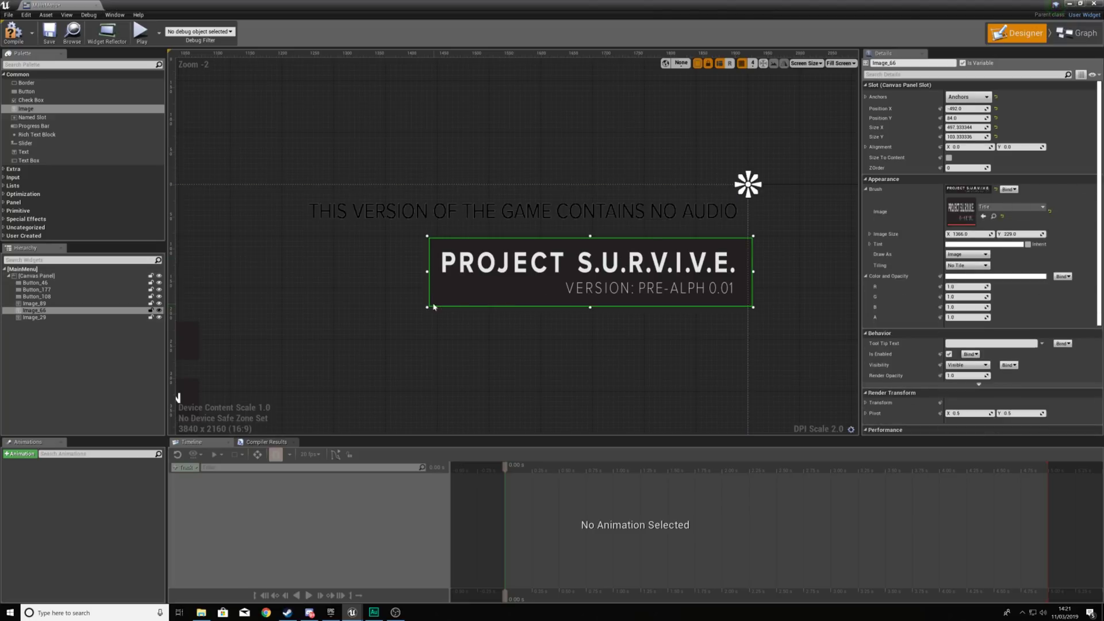
drag(433, 307, 352, 310)
Anchor the NoAudio image to the canvas's top-right corner and play the MainMenu level to check the layout.
click(377, 214)
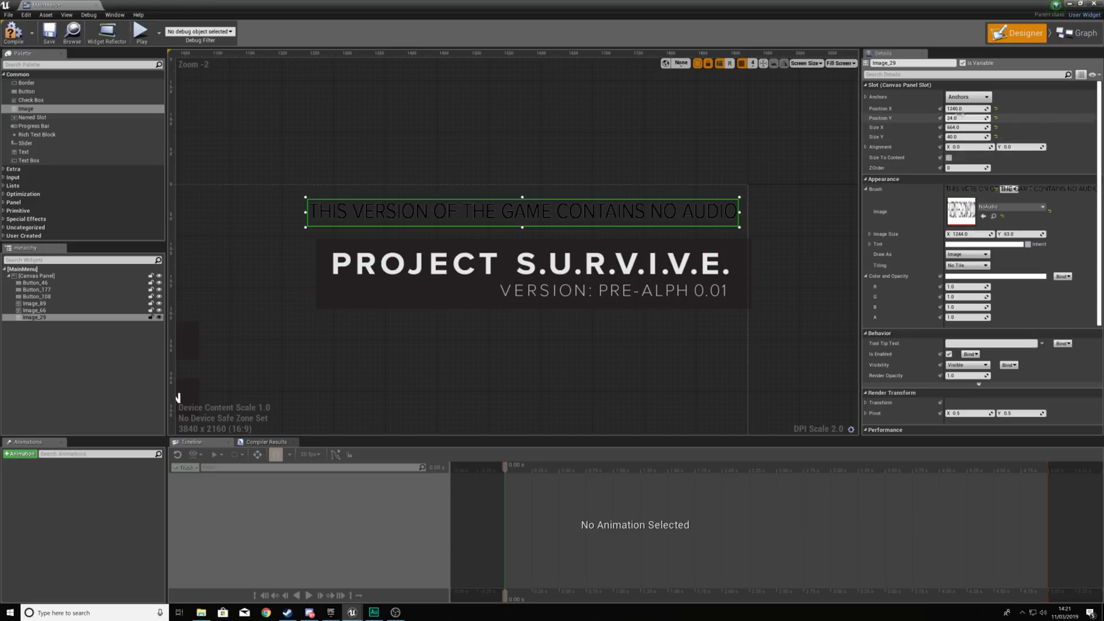
click(975, 99)
click(1023, 117)
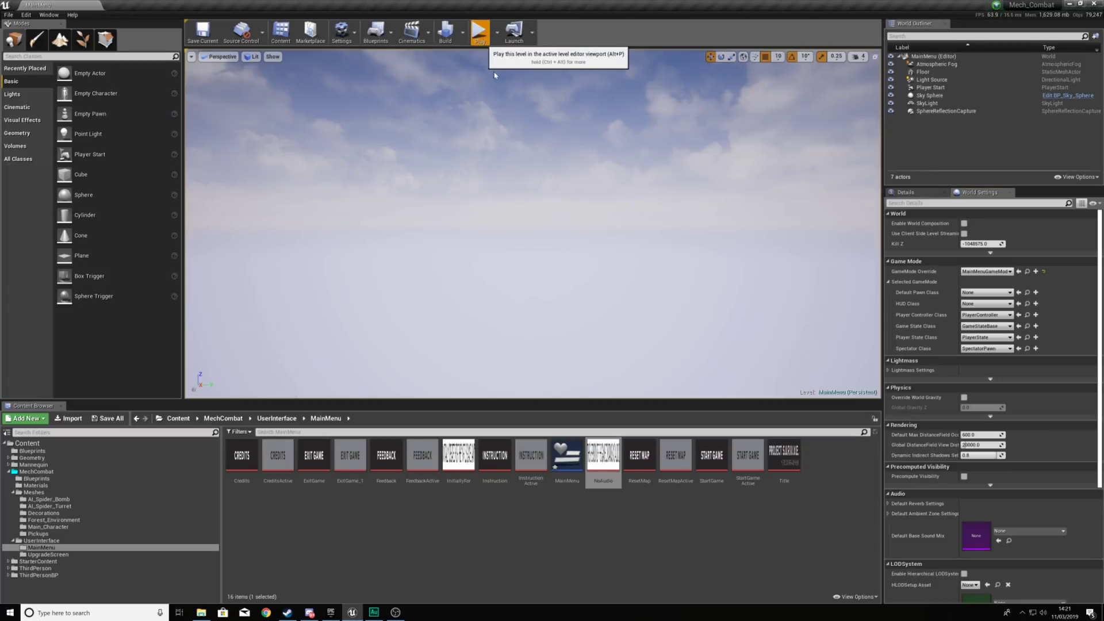
key(alt+p)
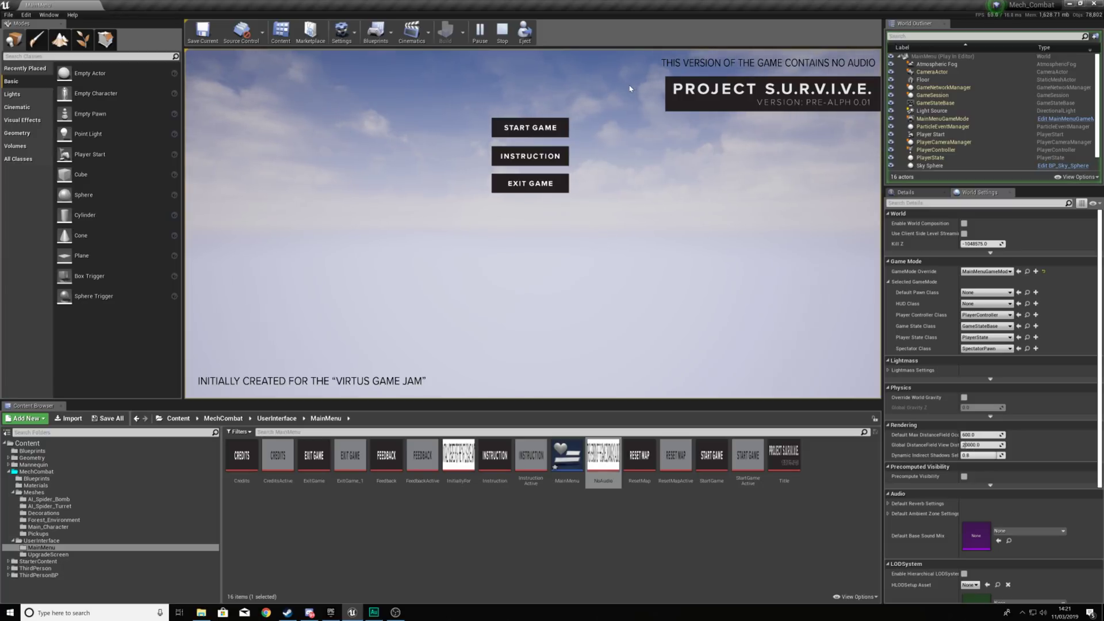
click(503, 33)
Move the three menu buttons together down towards the middle of the MainMenu widget's canvas and play the level again.
click(562, 457)
double_click(563, 457)
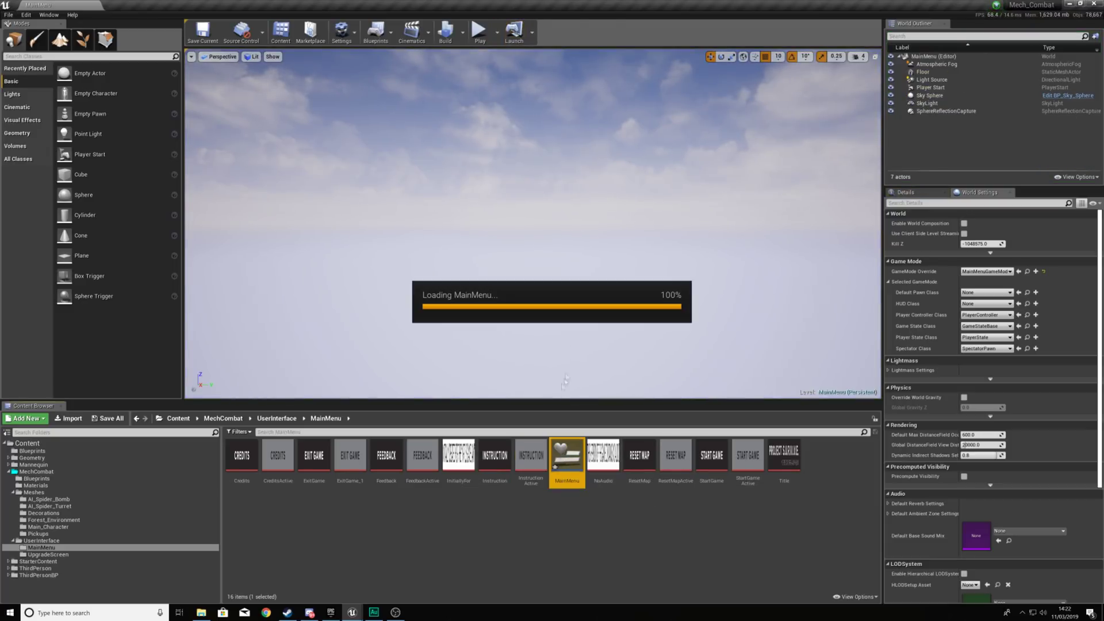
click(527, 235)
ctrl+click(521, 211)
ctrl+click(522, 192)
drag(536, 229, 533, 265)
click(570, 219)
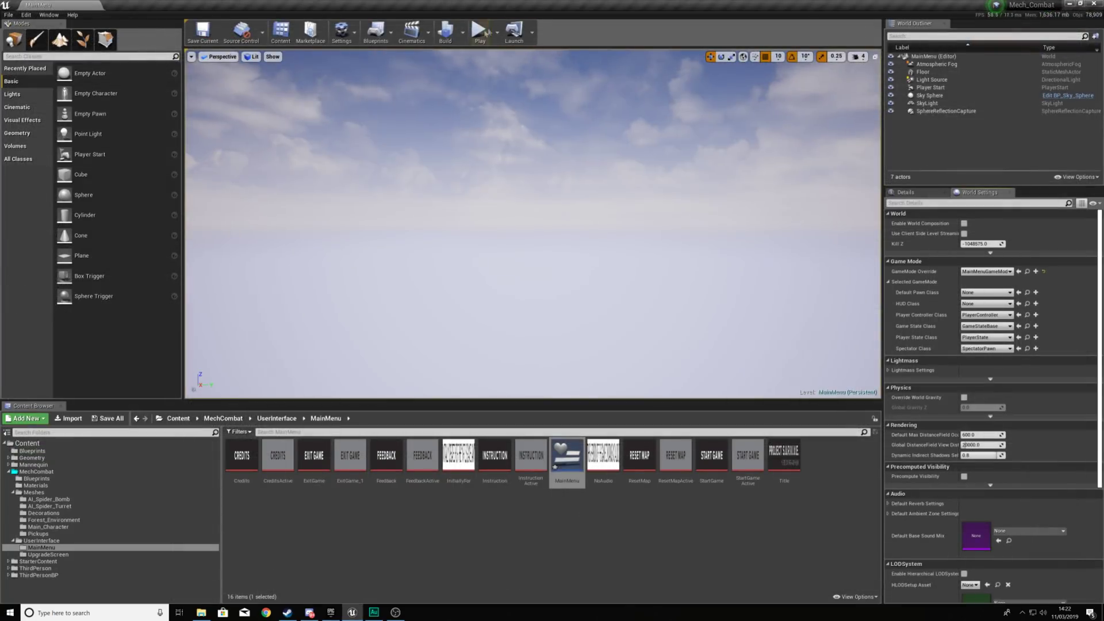
click(486, 33)
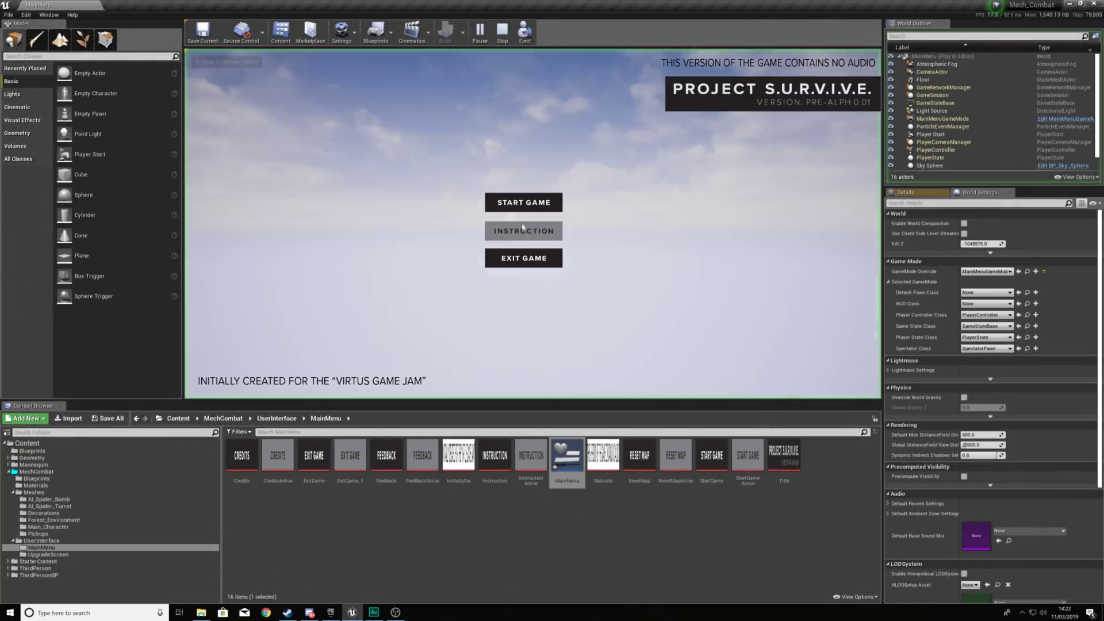